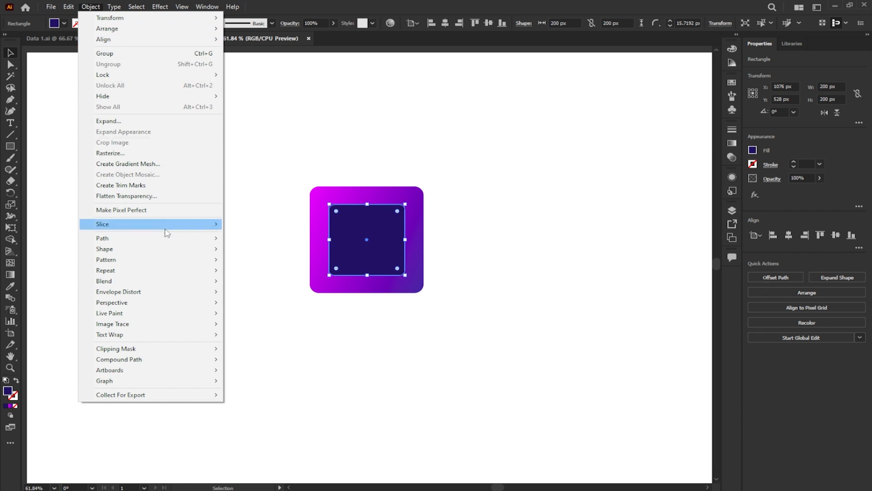
- Offset the navy rounded square's path by -50 px and give the new inner circle a magenta 14 pt stroke
click(256, 273)
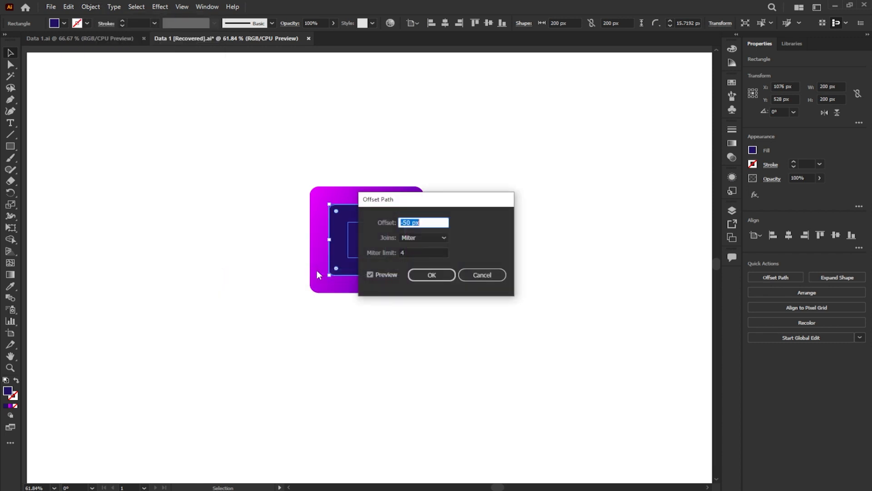
click(430, 275)
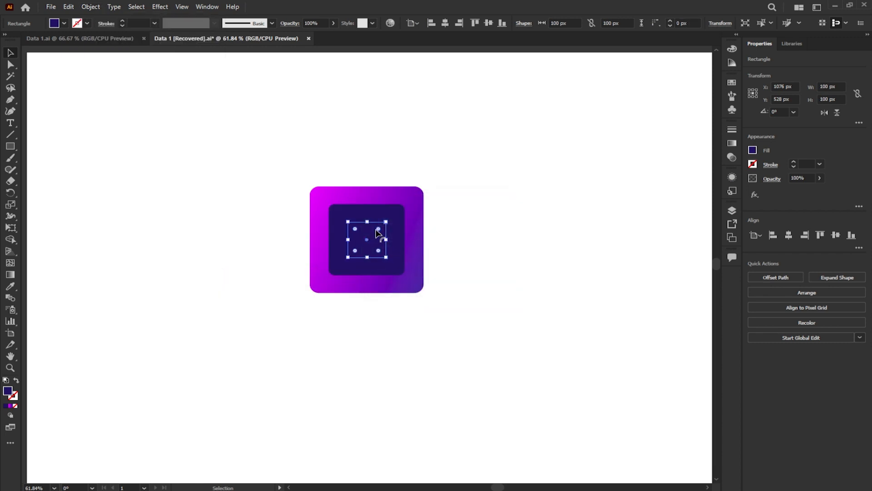
click(752, 165)
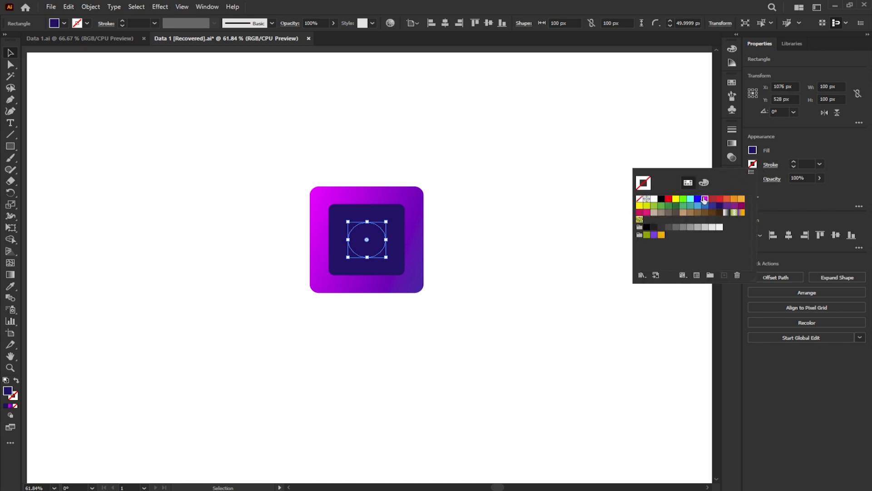
click(704, 199)
click(820, 164)
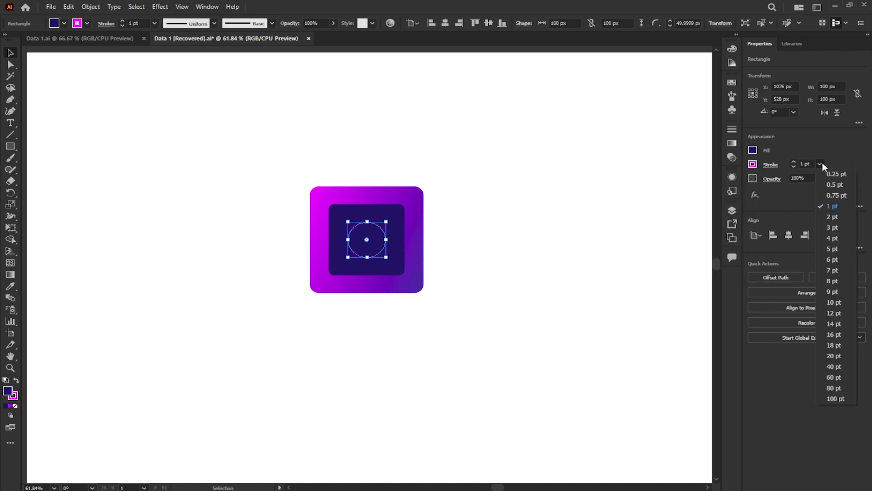
click(835, 323)
- Expand the circle's fill and stroke, and place a copy of the whole design in the artboard's upper-left corner
click(91, 6)
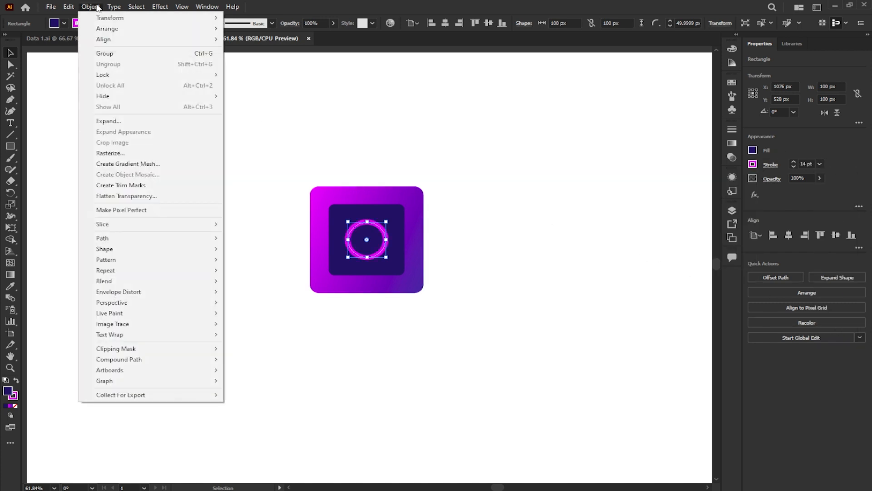
click(140, 119)
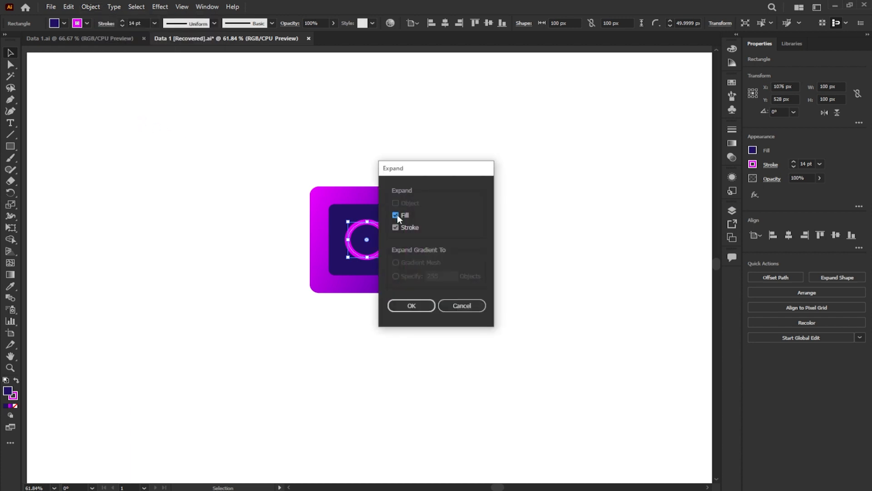
click(415, 304)
alt+drag(385, 214, 109, 89)
click(276, 149)
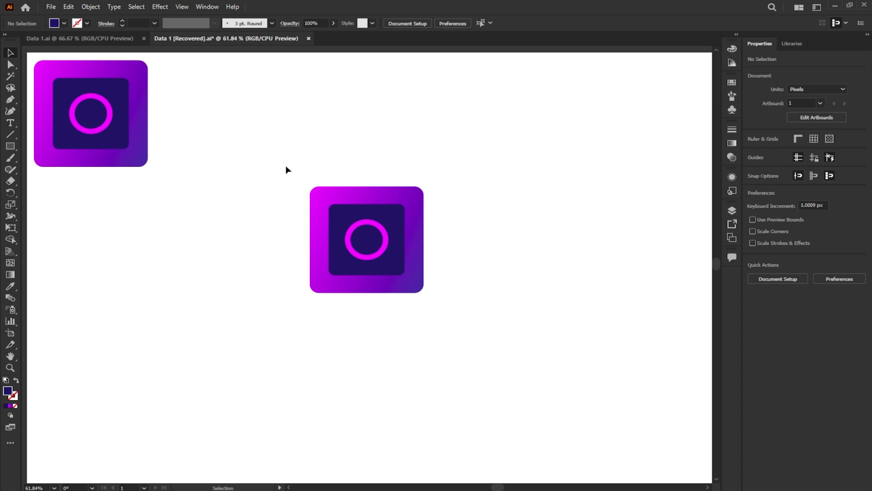
- Apply 3D Extrude & Bevel (Classic) to the original design's shapes with the Isometric Top position and a 270 pt extrude depth
drag(313, 191, 448, 304)
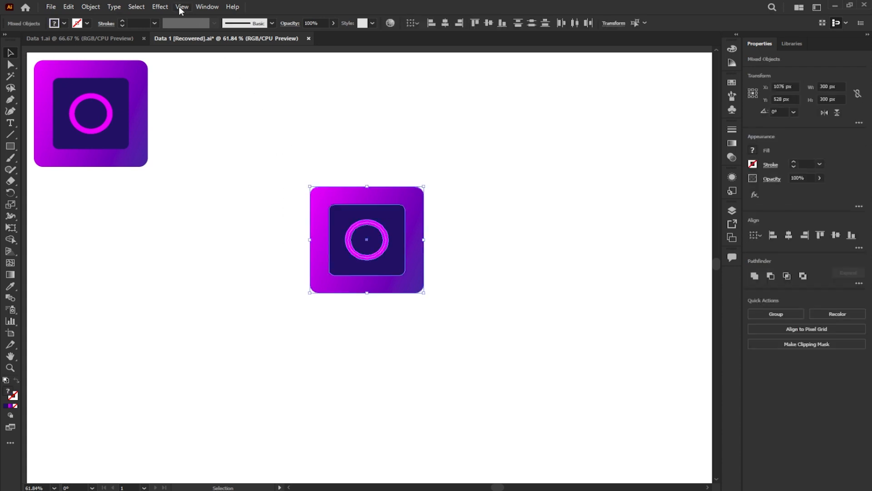
click(159, 6)
mouse_move(195, 63)
mouse_move(353, 117)
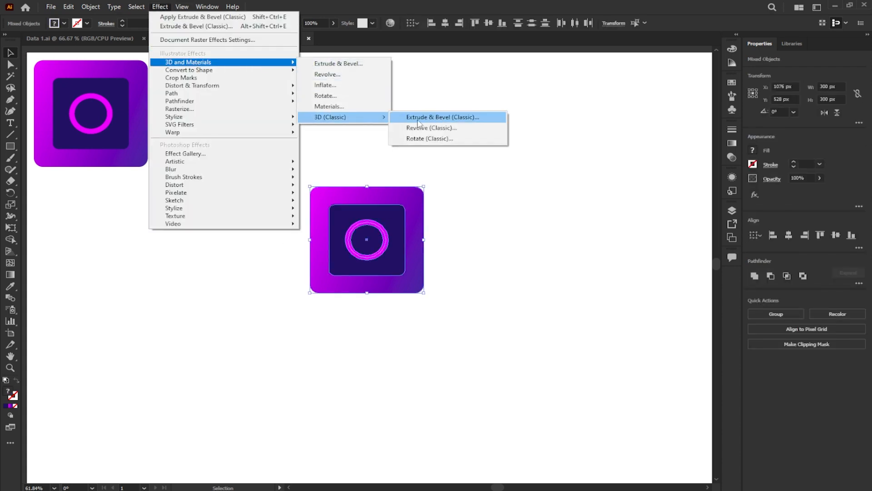
click(418, 119)
click(105, 77)
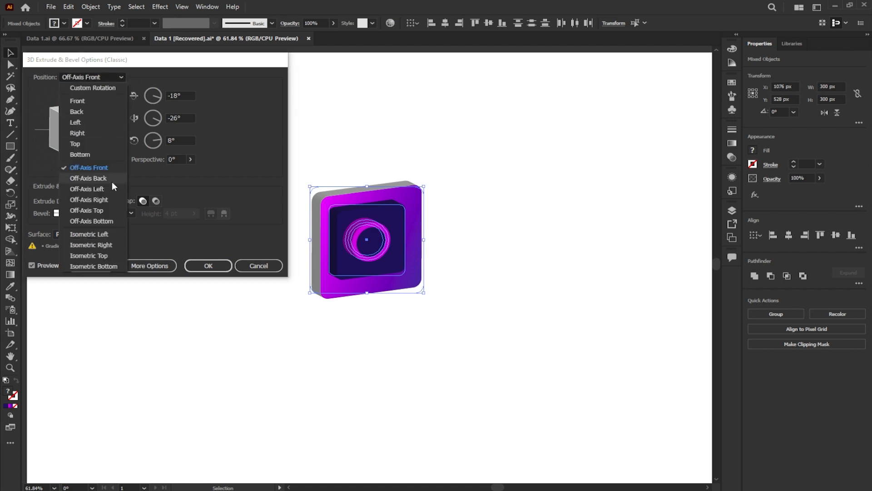
click(116, 255)
click(76, 200)
text(270)
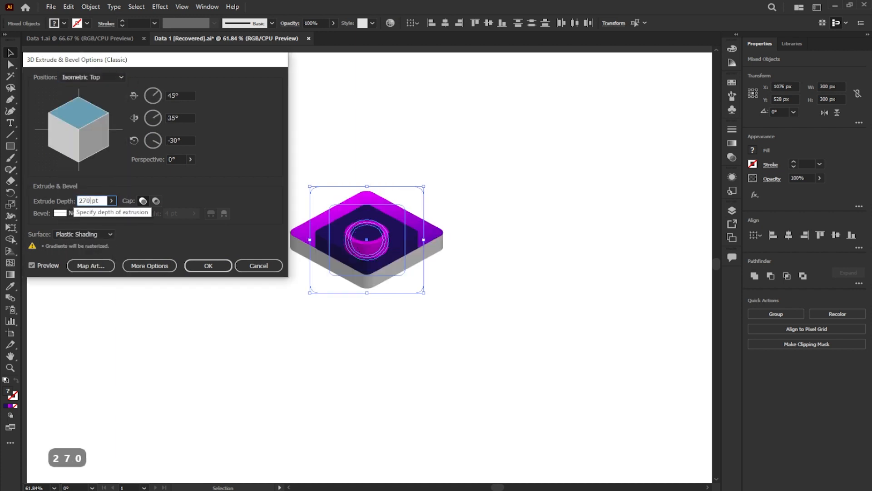
click(208, 265)
- Move the magenta cylinder and the navy block away from the gradient cube to the artboard's upper-right area
click(573, 201)
drag(376, 217, 663, 101)
drag(389, 227, 557, 115)
click(589, 220)
- Expand the appearance of the extruded gradient cube and ungroup the resulting parts
click(421, 255)
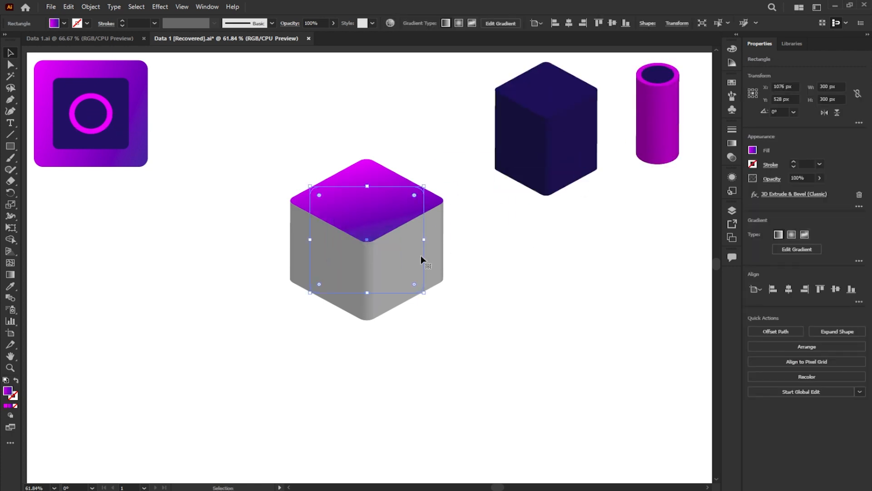
click(90, 6)
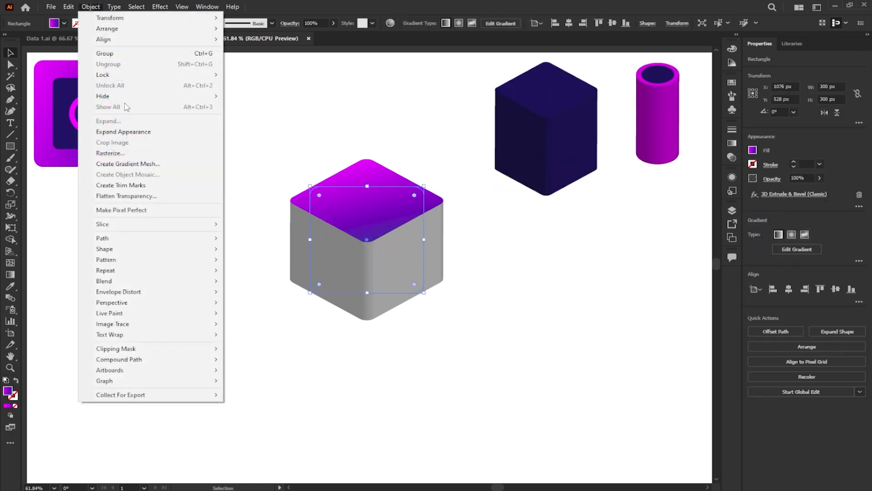
click(169, 132)
click(778, 277)
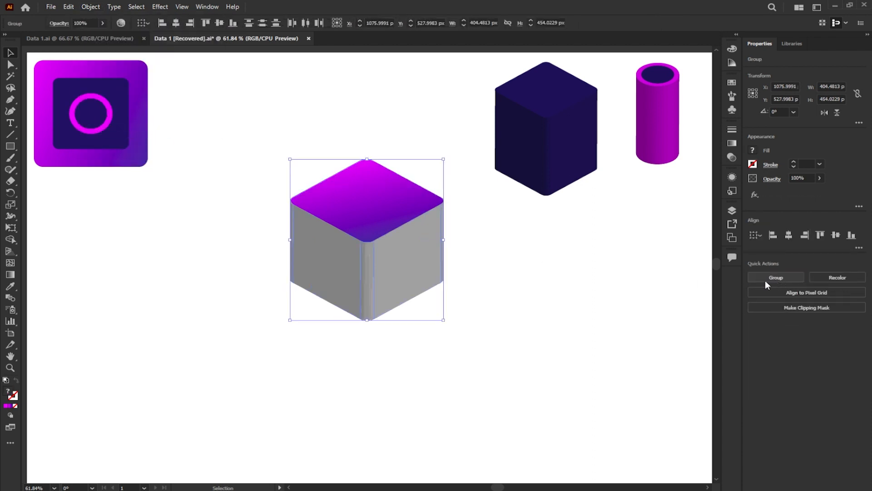
click(481, 279)
- Release the clipping mask on the cube's right edge strip and ungroup its pieces
click(443, 255)
click(833, 312)
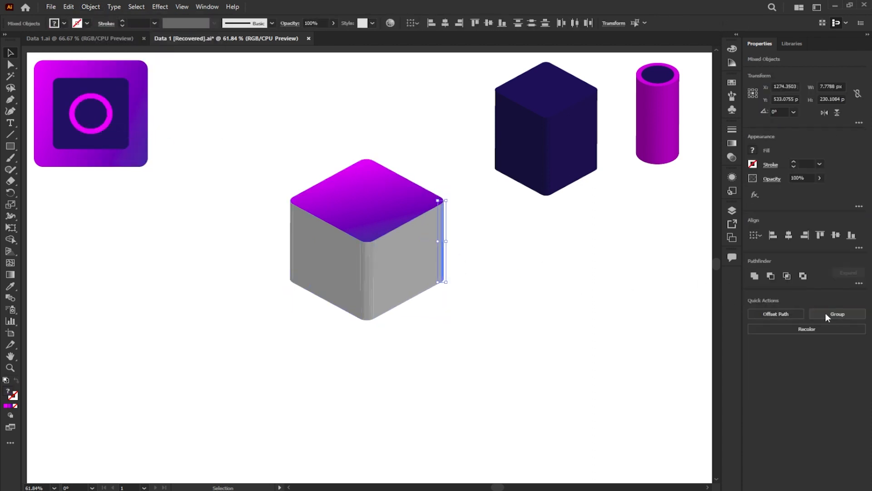
click(445, 249)
click(444, 249)
click(825, 310)
click(427, 306)
- Release the clipping mask on the cube's front corner strip and ungroup its pieces
click(375, 275)
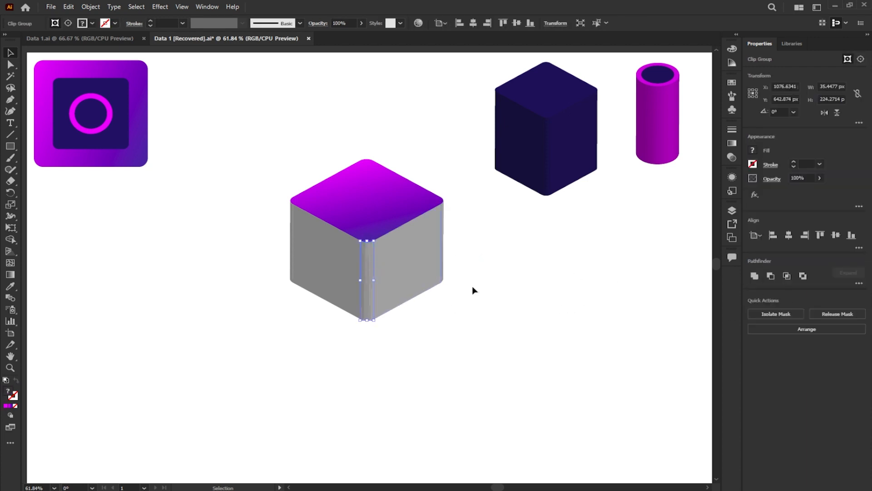
click(834, 314)
click(448, 311)
click(364, 288)
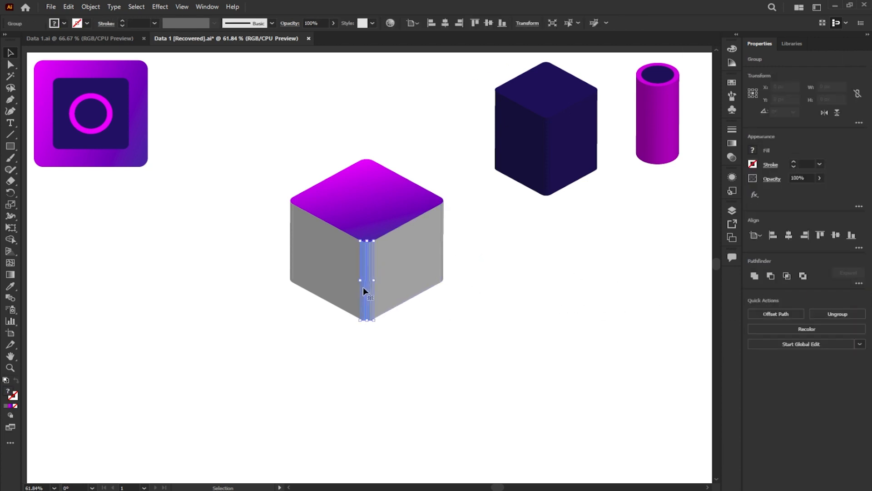
click(838, 315)
click(255, 321)
- Release the clipping mask on the cube's left edge strip and ungroup its pieces
click(289, 269)
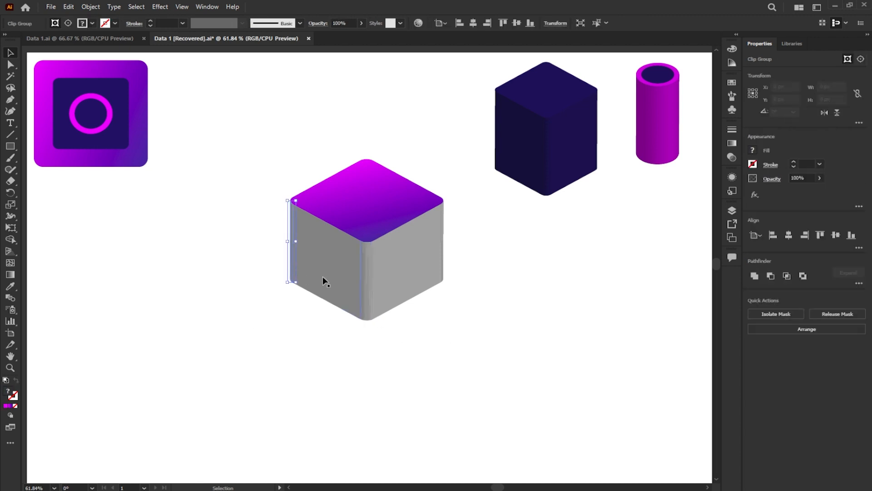
click(311, 307)
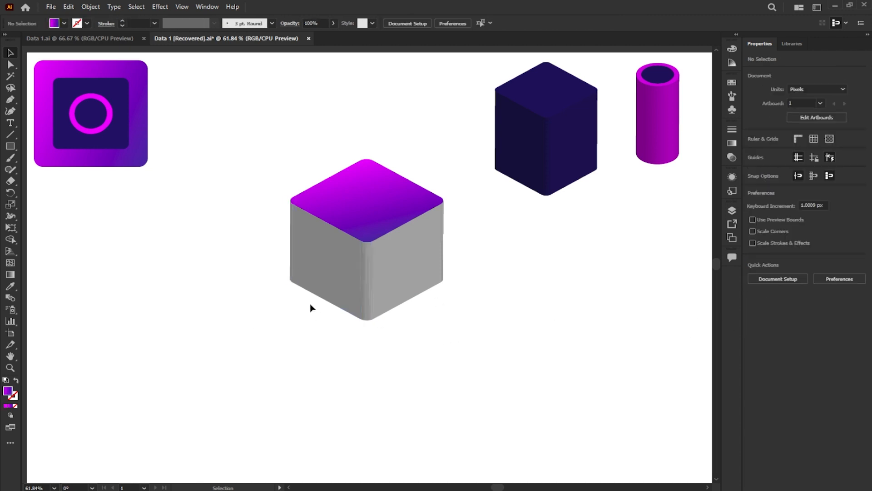
click(293, 277)
click(214, 306)
click(289, 267)
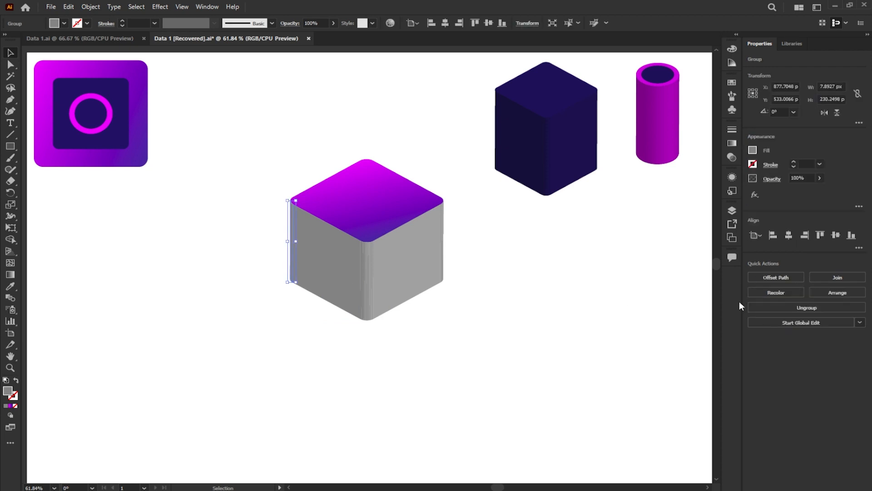
click(615, 312)
- Move the gradient top face straight up, clear of the cube's grey side faces
click(364, 194)
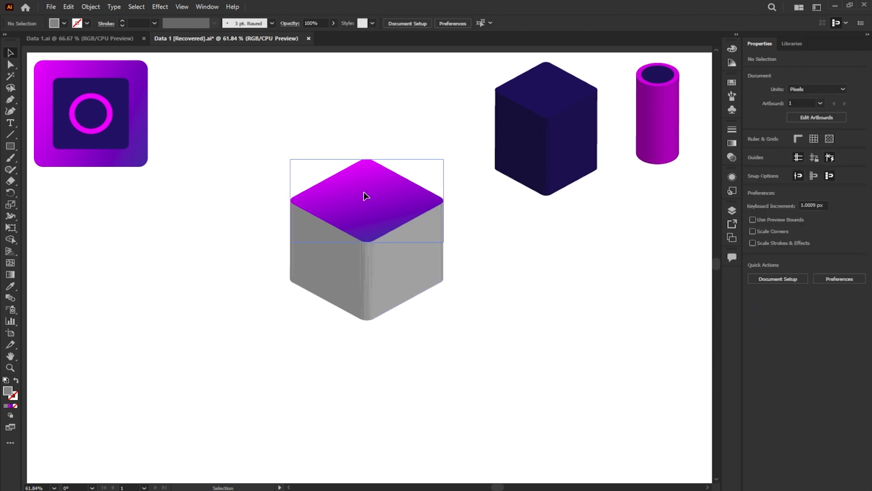
drag(364, 194, 372, 152)
click(225, 200)
- Merge all the grey side faces and edge strips into one shape with the Shape Builder tool
drag(479, 346, 369, 342)
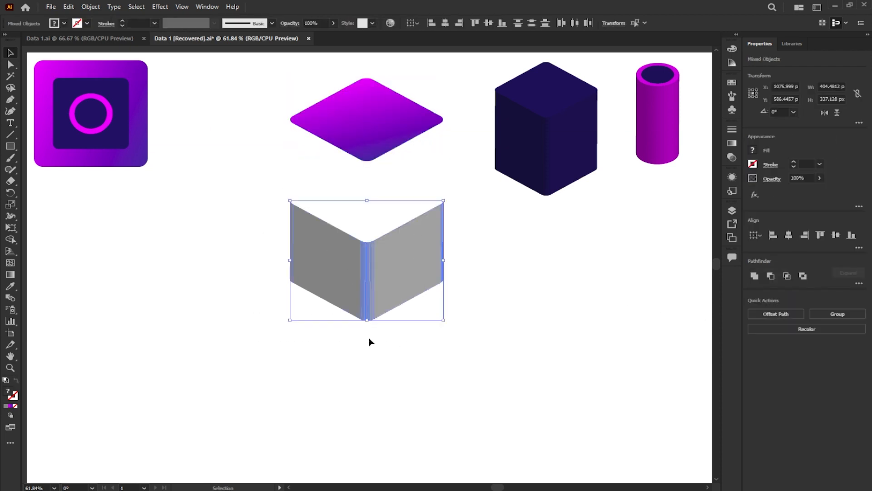
click(11, 239)
mouse_move(296, 255)
mouse_down()
mouse_move(341, 271)
mouse_move(460, 213)
mouse_up()
click(10, 53)
- Sample the top face's purple onto the merged side shape and apply the magenta-to-blue linear gradient to it
key(i)
click(386, 120)
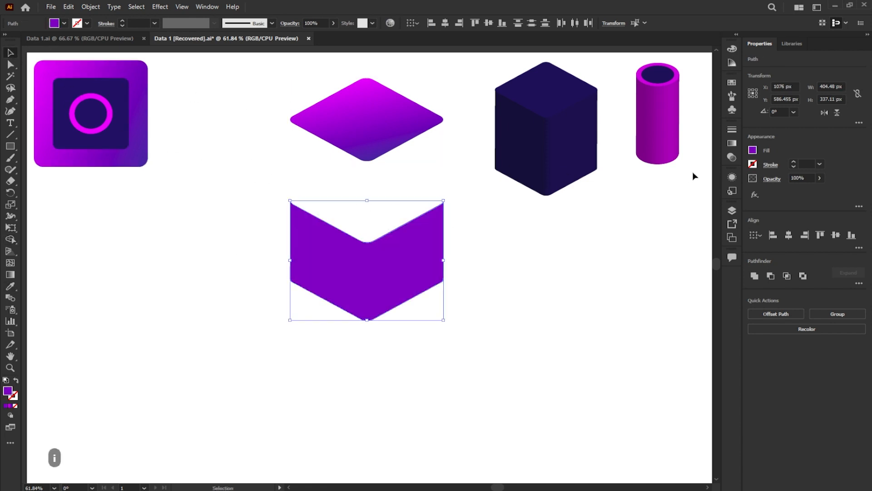
click(731, 143)
click(677, 197)
- Recolor the gradient's middle stop dark blue and add a stop just before it at about 45.6% location
click(653, 206)
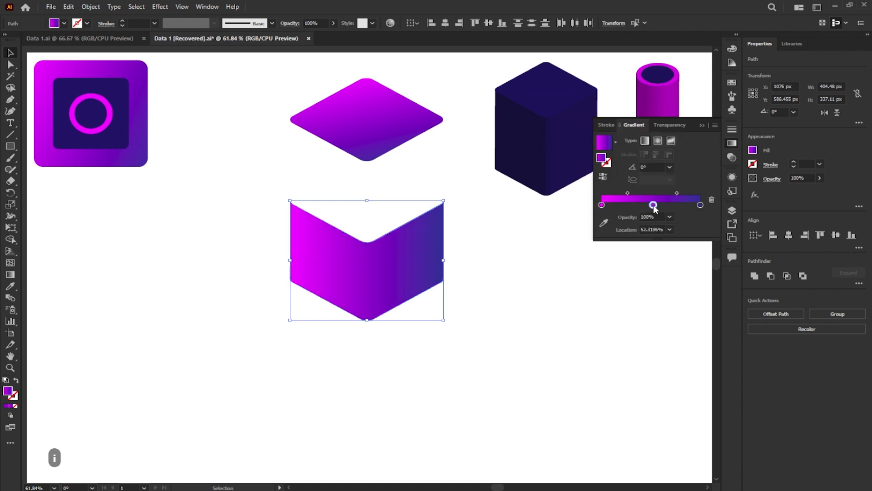
double_click(653, 205)
click(635, 242)
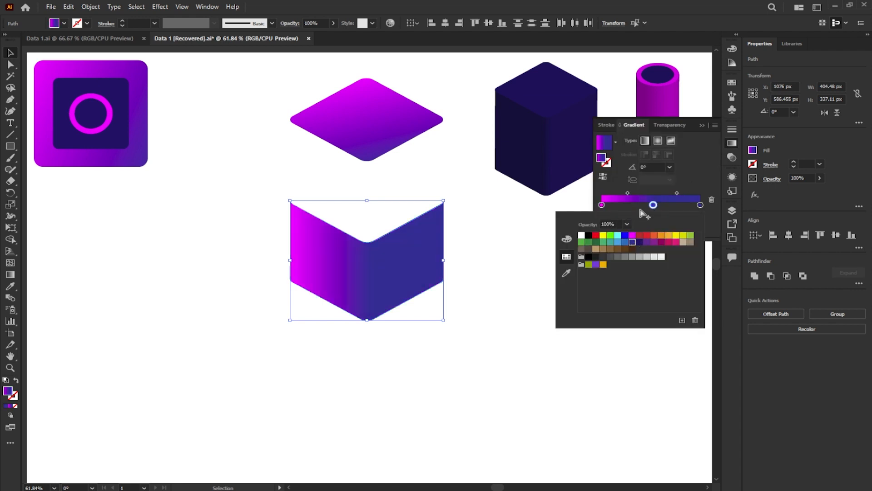
click(641, 207)
drag(642, 206, 647, 209)
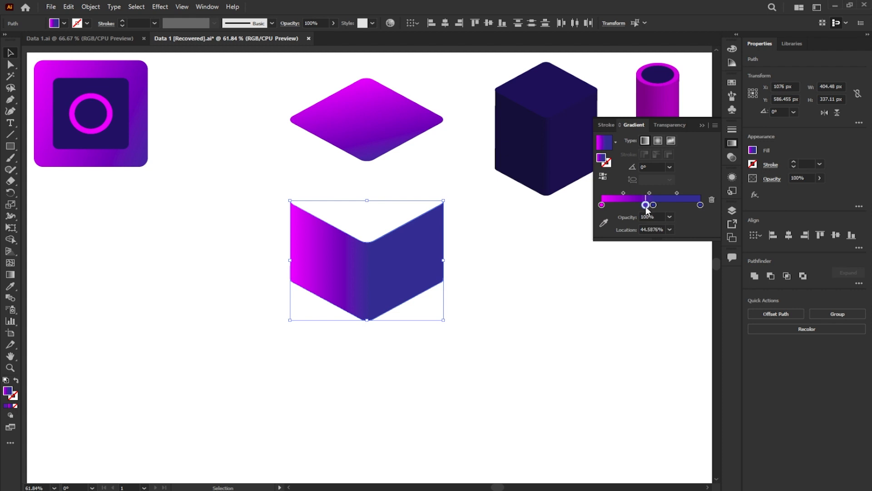
click(703, 127)
- Place a copy of the gradient top face below the side shape, ungroup it and delete its gradient clip group
drag(383, 129, 367, 367)
scroll(359, 402, up, 3)
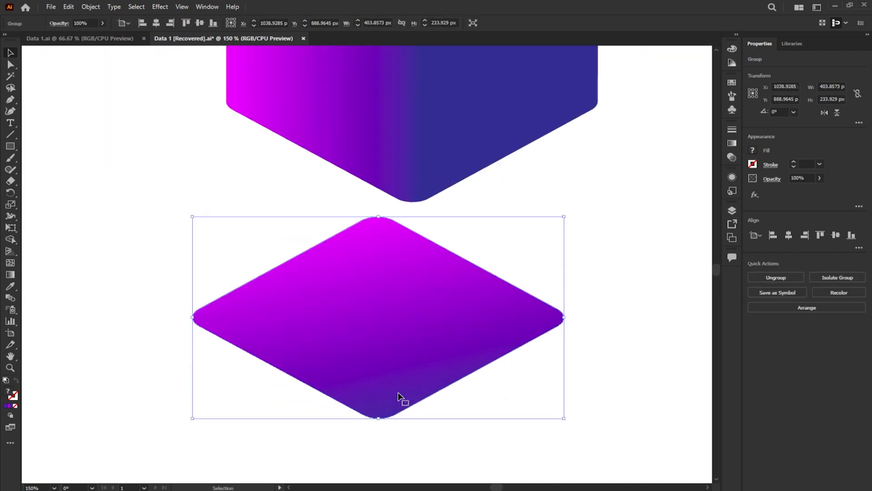
scroll(391, 395, down, 1)
click(790, 277)
click(669, 313)
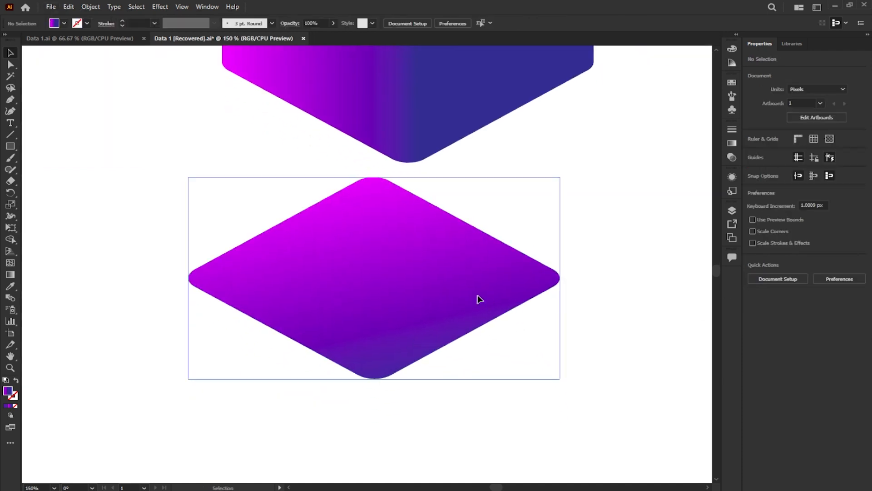
drag(487, 300, 361, 276)
key(Delete)
- Duplicate the grey diamond about 6 px higher and subtract the upper copy to leave a thin V-shaped strip
drag(418, 305, 418, 304)
scroll(388, 381, up, 4)
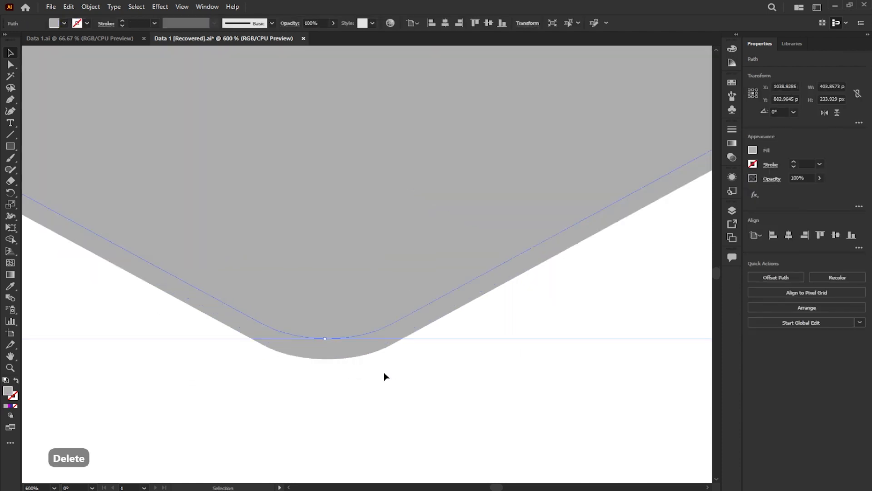
shift+click(374, 355)
scroll(375, 354, down, 3)
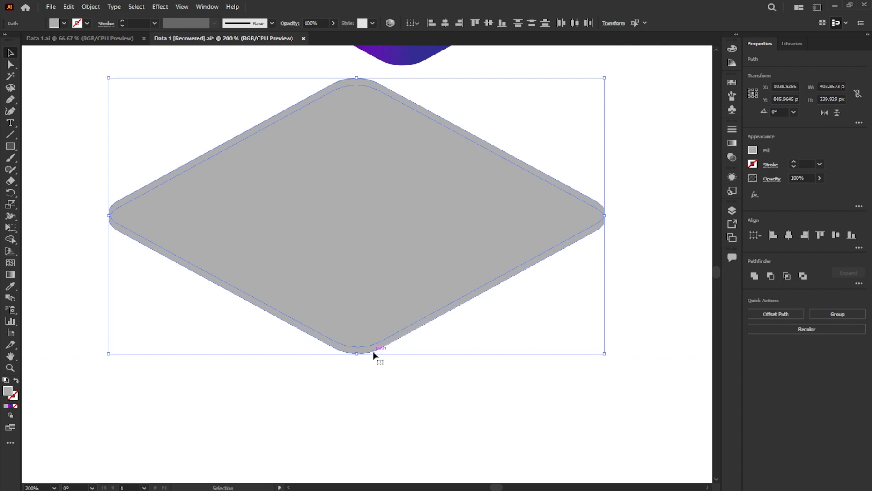
click(754, 276)
- Fill the thin V-shaped strip with white
scroll(374, 278, down, 2)
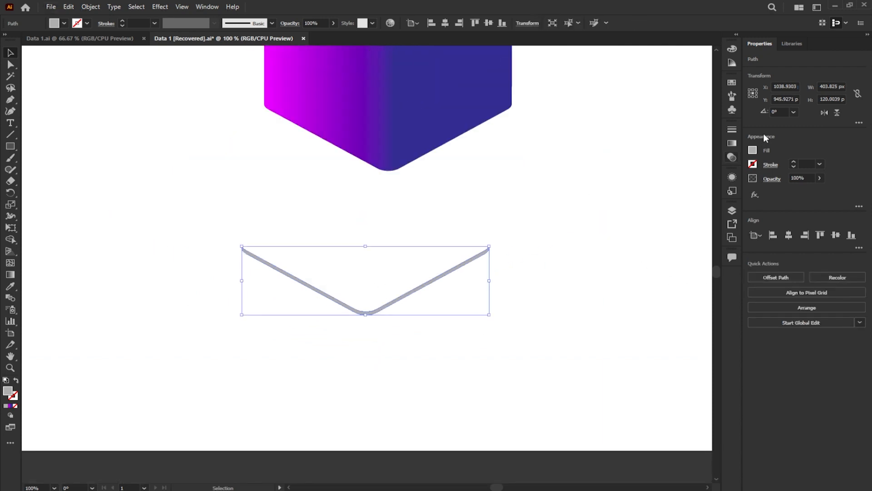
click(753, 150)
click(656, 185)
click(486, 194)
- Move the V-shaped strip onto the upper edge of the cube's side shape and nudge it into alignment
scroll(484, 194, down, 2)
drag(376, 377, 387, 234)
scroll(391, 239, up, 2)
key(Left)
key(Left)
key(Right)
click(414, 203)
- Place another copy of the gradient top face below the cube, ungroup it and delete its gradient clip group
scroll(413, 205, down, 1)
drag(463, 230, 463, 421)
drag(563, 359, 478, 307)
scroll(363, 381, up, 3)
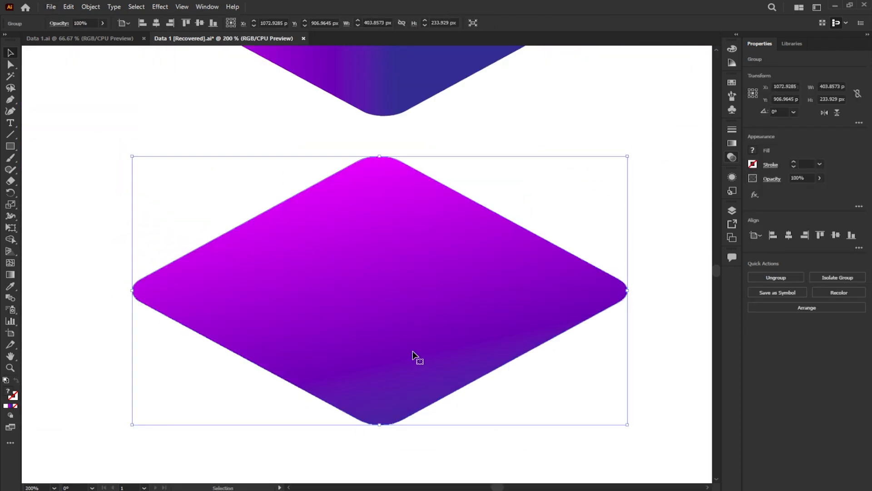
click(767, 277)
click(590, 298)
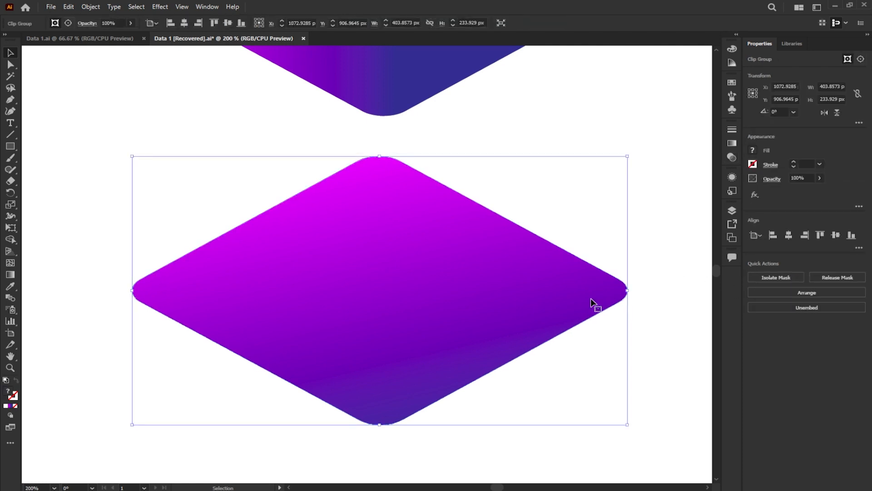
key(Delete)
- Give the grey diamond below the cube a magenta fill and a 3 pt magenta stroke
click(590, 298)
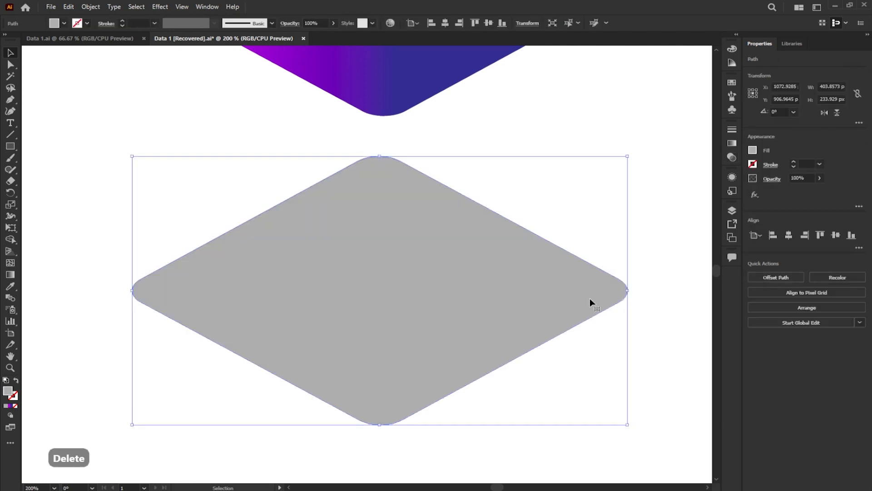
click(820, 164)
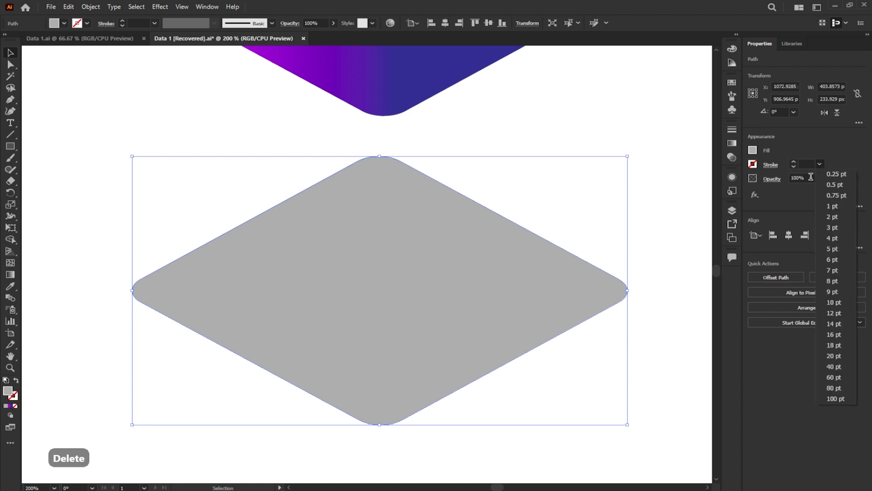
click(843, 227)
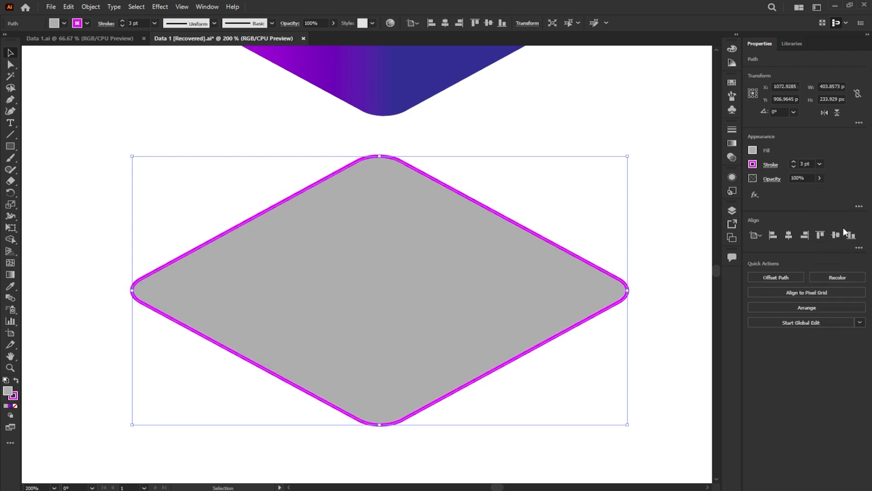
click(753, 150)
click(705, 185)
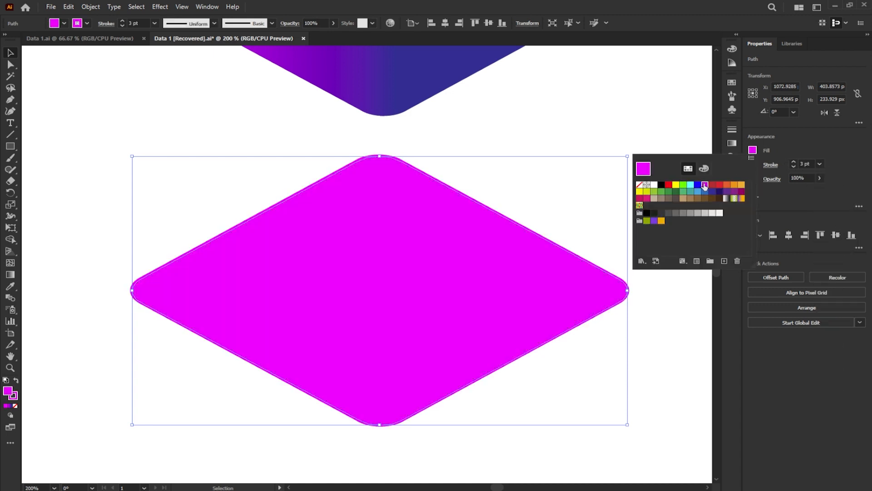
click(604, 143)
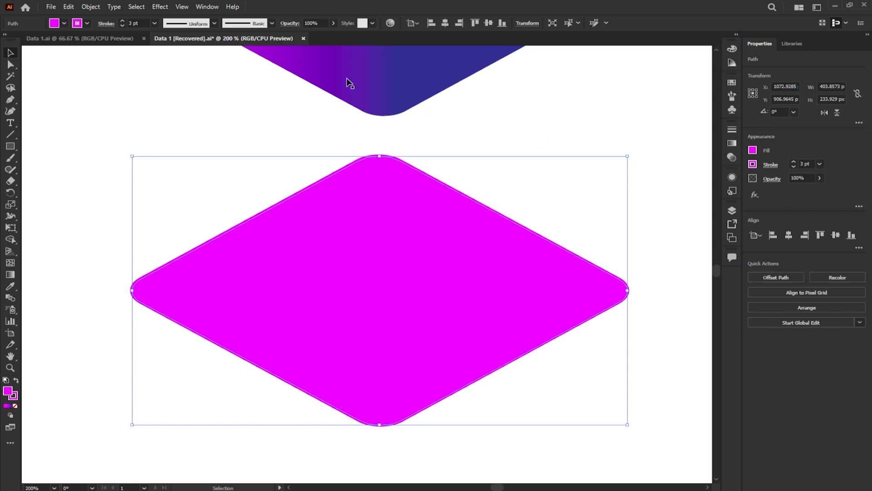
- Expand the magenta diamond's fill and stroke into separate shapes
click(96, 8)
click(137, 120)
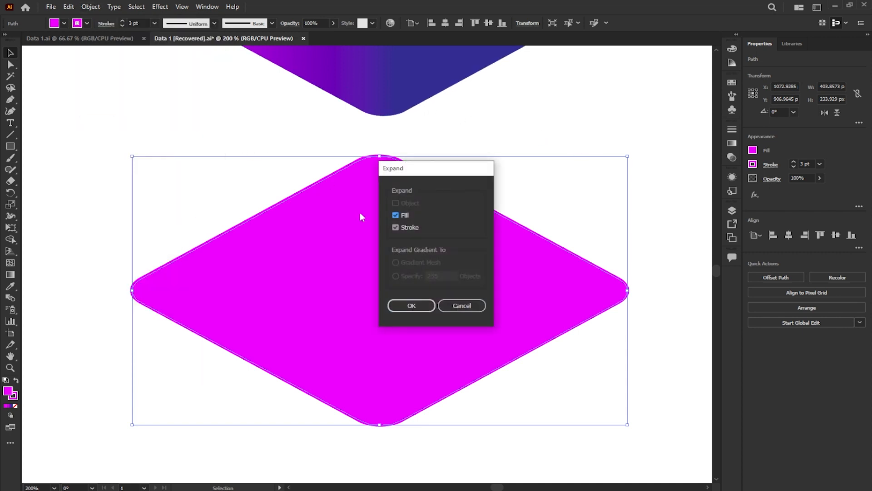
click(411, 305)
- Lower the opacity of the diamond's magenta fill to 29%, leaving its outline opaque
click(625, 278)
click(582, 293)
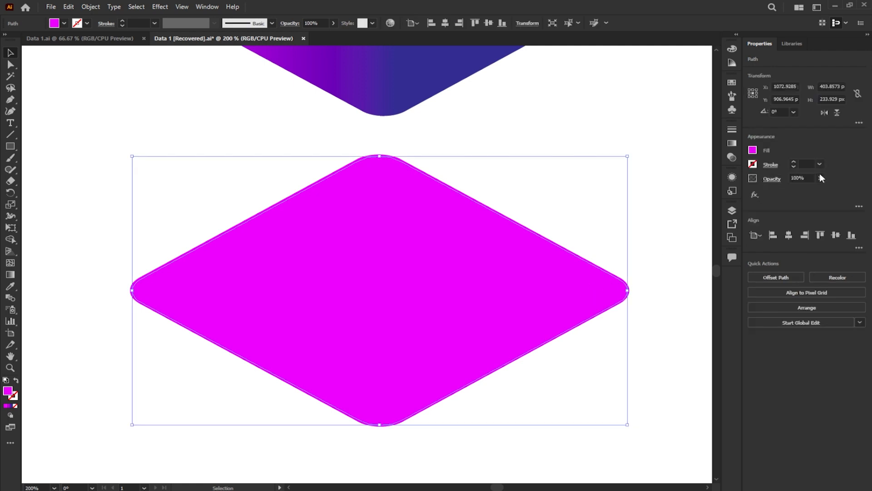
drag(789, 190, 791, 190)
- Place a copy of the translucent diamond with its outline just above the cube's top face and nudge it into horizontal alignment
scroll(408, 390, down, 3)
drag(455, 298, 409, 360)
drag(409, 360, 415, 157)
scroll(450, 132, up, 4)
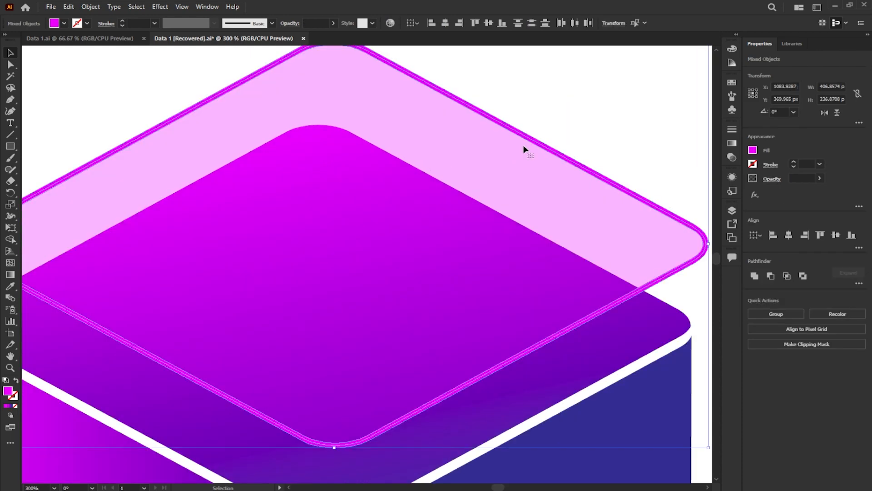
key(Left)
key(Left)
key(Left)
key(Left)
scroll(534, 164, down, 1)
- Place a scaled-down copy of the magenta diamond outline on the cube's top face
click(563, 102)
click(522, 165)
drag(578, 64, 473, 121)
drag(394, 246, 394, 294)
scroll(396, 274, down, 2)
- Bring the translucent diamond and its outline above the cube to the front
click(487, 222)
scroll(487, 222, down, 1)
click(447, 209)
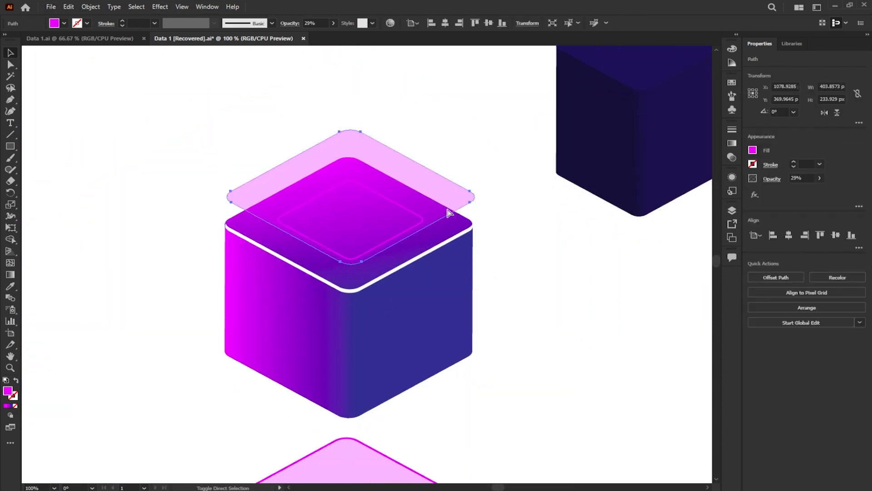
key(ctrl+shift+])
click(481, 216)
scroll(429, 216, down, 1)
scroll(436, 390, up, 1)
- Delete the spare translucent diamond and its outline below the cube
click(412, 398)
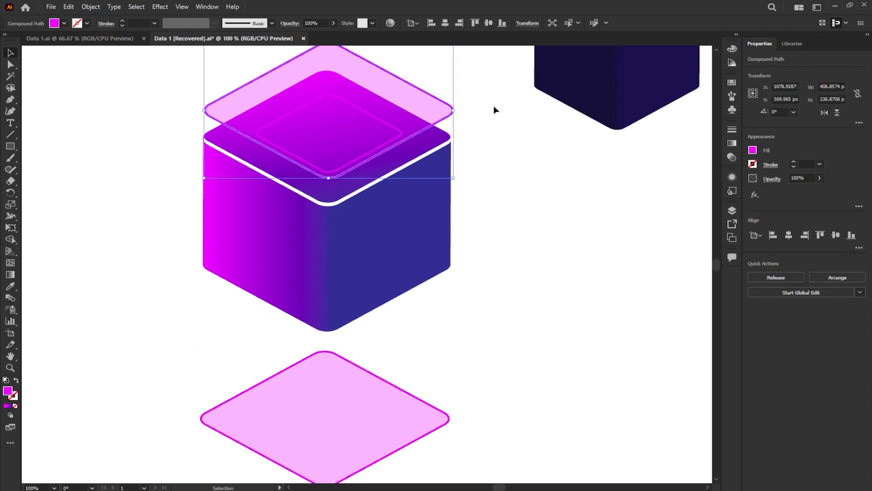
key(ctrl+0)
key(Delete)
- Change the dark blue solid's 3D extrusion to the Isometric Left position with an extrude depth of 0 pt
click(537, 163)
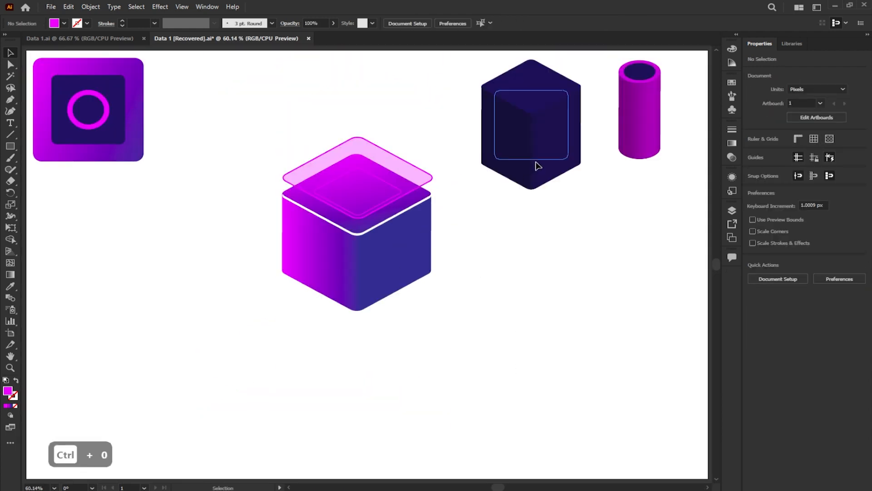
click(783, 194)
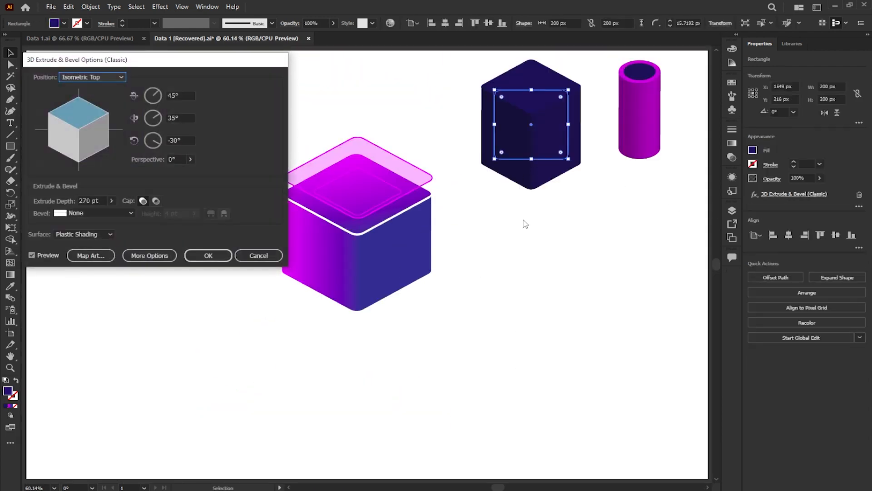
click(96, 77)
click(99, 234)
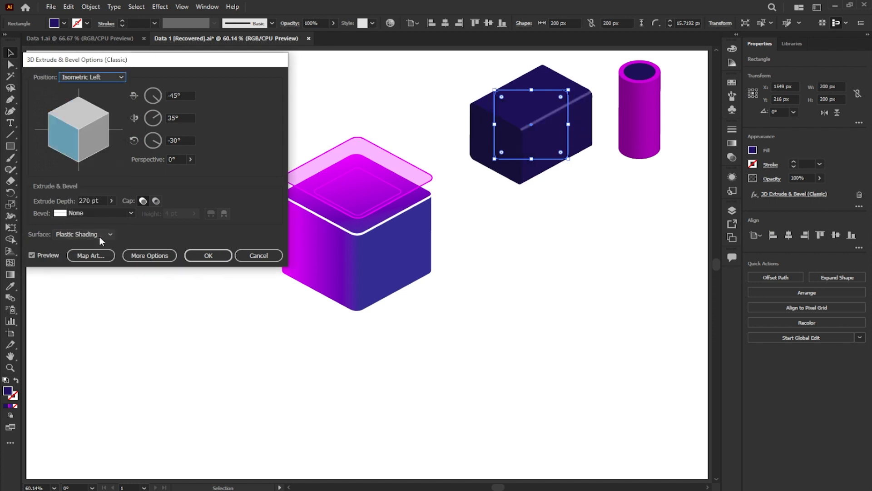
double_click(90, 200)
text(0)
click(208, 255)
- Move the flat dark panel down beside the cube and expand its appearance into an ungrouped path
drag(525, 153, 521, 266)
click(96, 8)
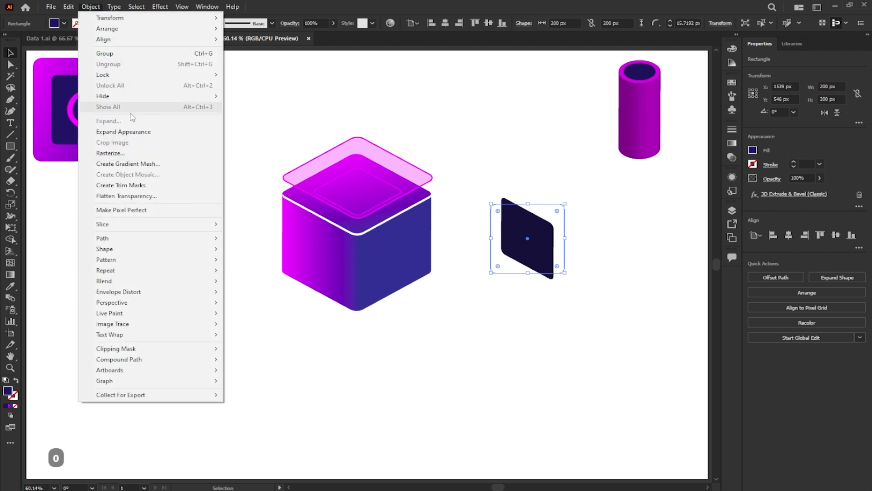
click(187, 132)
click(790, 305)
click(636, 269)
- Place a spare copy of the dark panel to the right of the original
scroll(604, 253, up, 3)
click(413, 244)
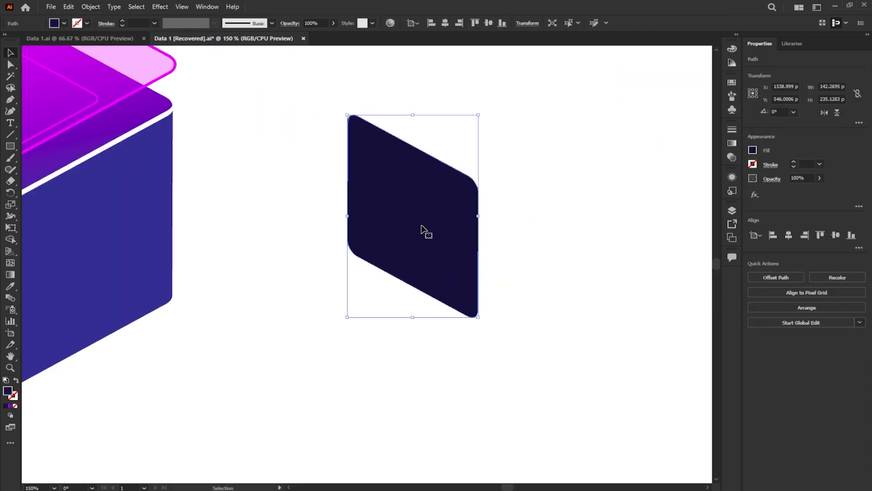
drag(423, 227, 615, 235)
click(507, 292)
- Duplicate the original dark panel about 10 px right and 8 px up and subtract the copy to leave an L-shaped strip
click(437, 234)
scroll(437, 234, up, 3)
drag(362, 247, 376, 231)
shift+click(258, 248)
click(777, 277)
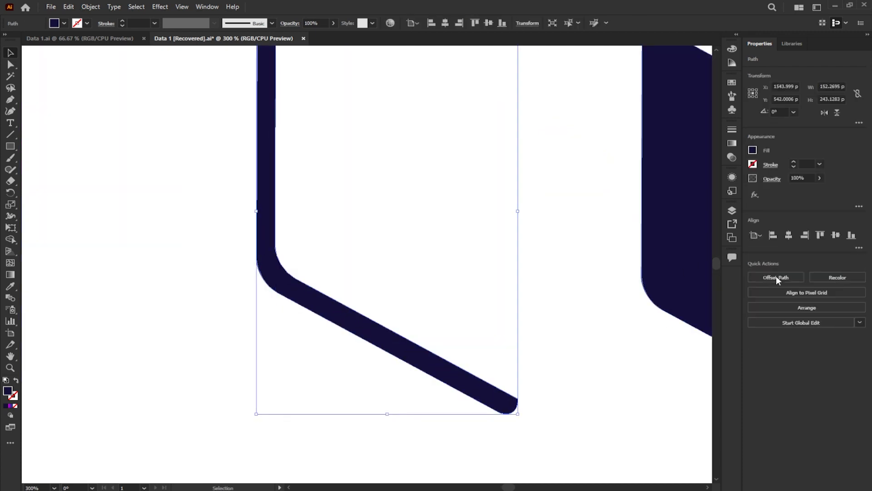
- Apply the cube side's purple gradient to the L-shaped strip with the Eyedropper
scroll(413, 200, down, 2)
drag(435, 179, 525, 221)
drag(351, 213, 396, 202)
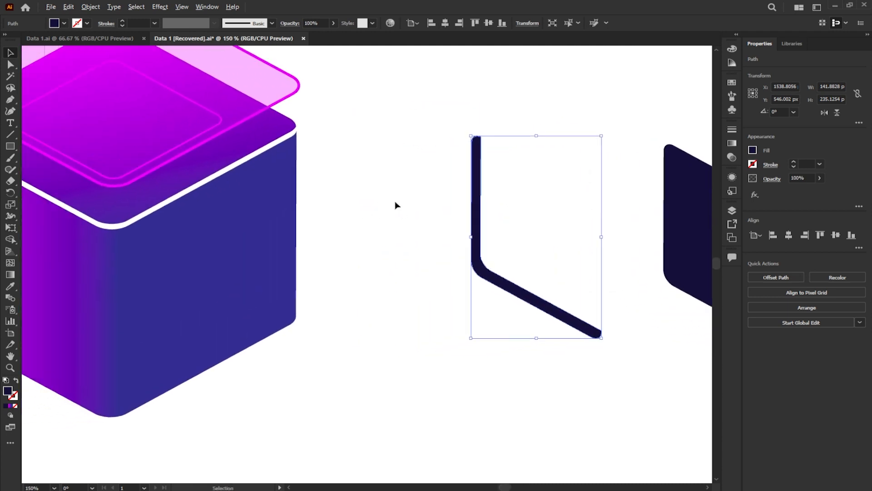
scroll(396, 206, down, 2)
key(i)
click(270, 234)
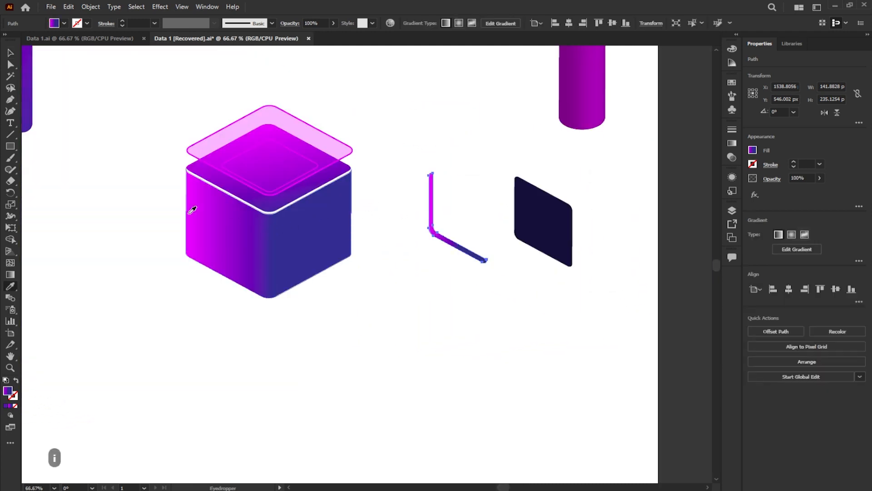
click(10, 53)
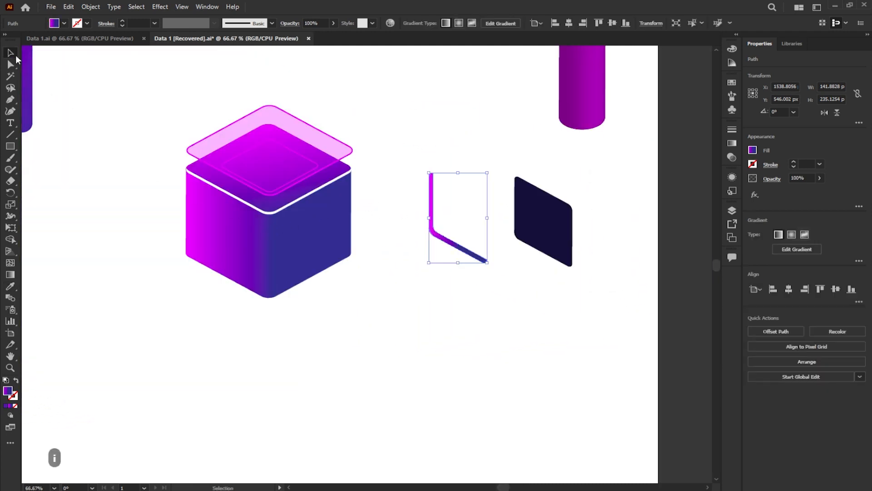
- Set the first stop of the strip's gradient to cyan and move the second stop to about 28%
click(732, 144)
double_click(602, 216)
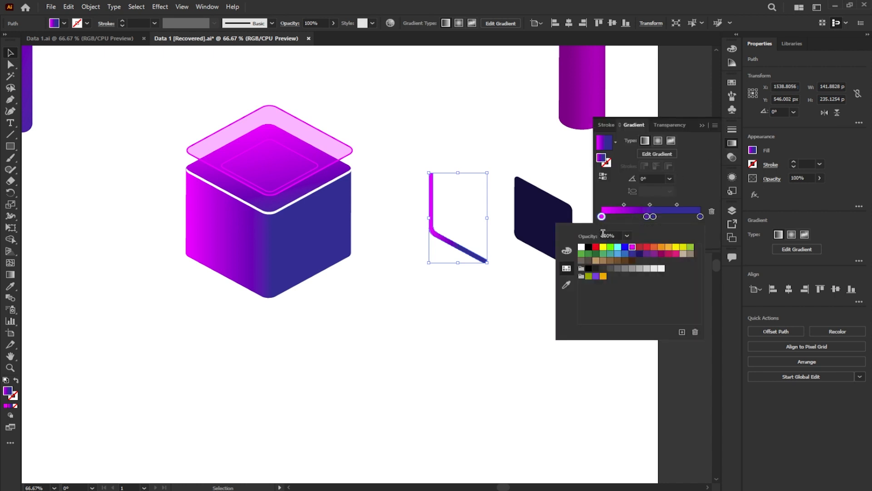
click(618, 247)
drag(647, 216, 629, 216)
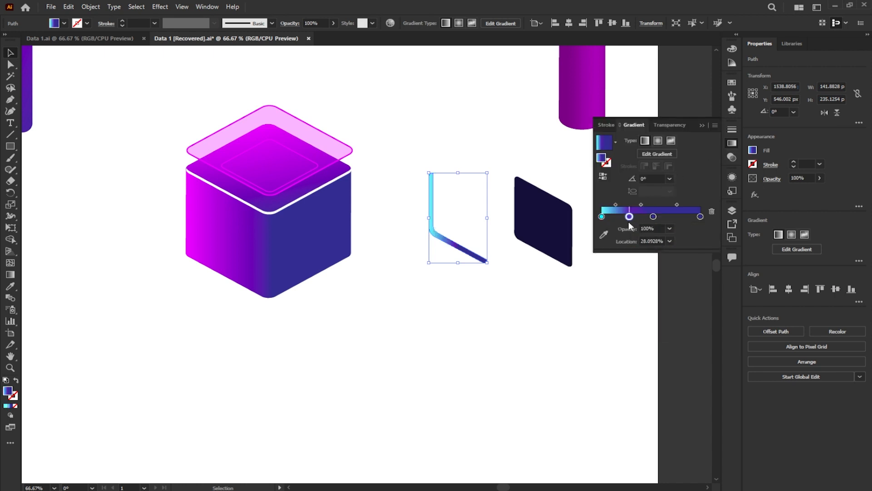
- Redirect the strip's gradient to about 149° and lengthen it, putting cyan at the strip's lower-right end
click(650, 154)
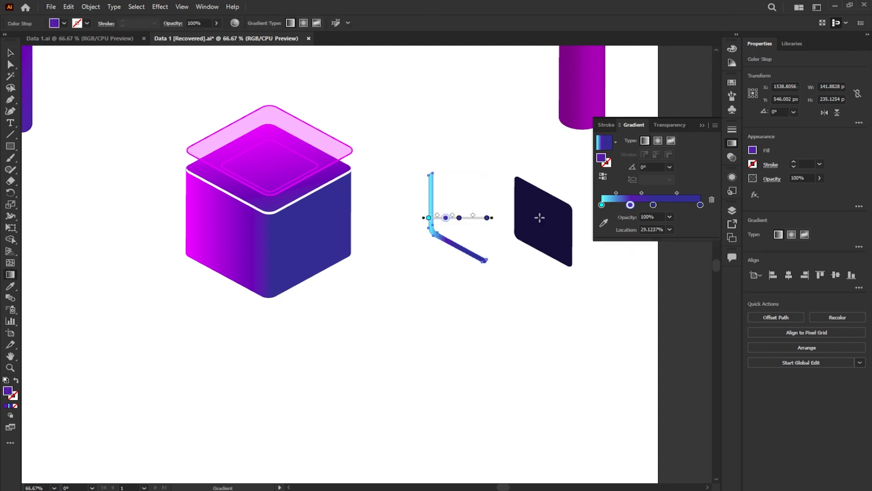
drag(499, 239, 402, 188)
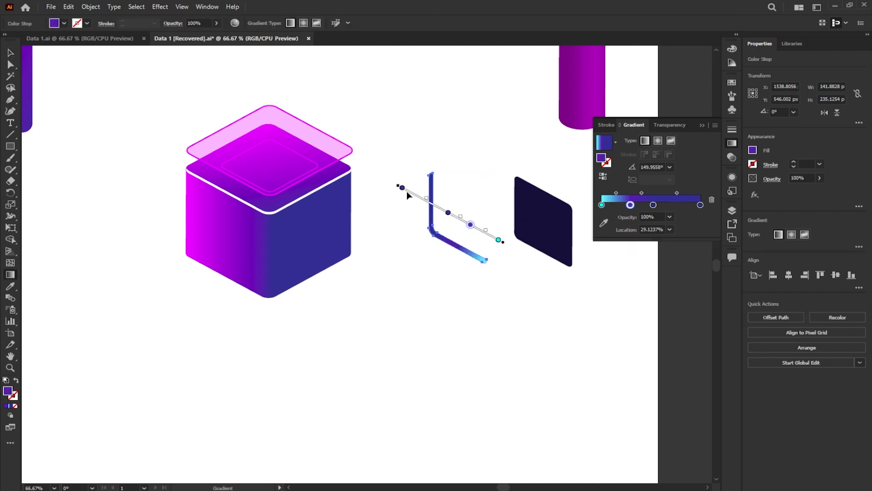
mouse_move(499, 240)
mouse_down()
mouse_move(454, 231)
mouse_move(336, 150)
mouse_up()
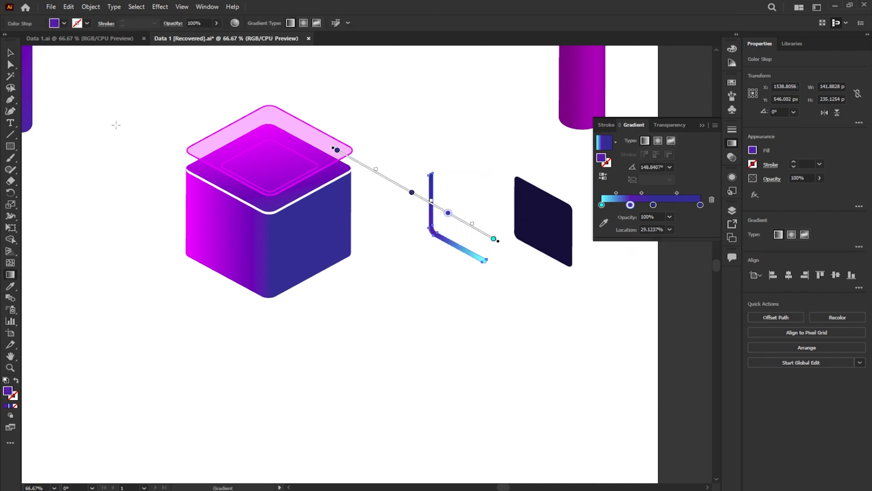
key(v)
click(370, 296)
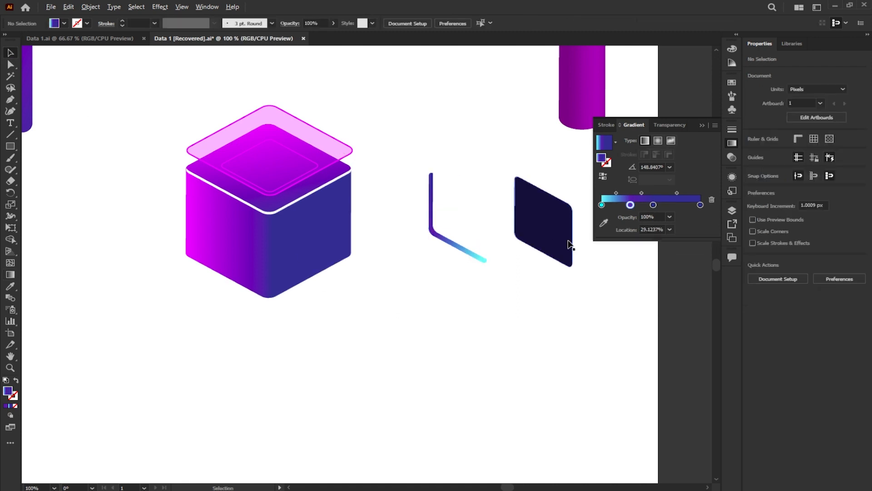
- Move the gradient strip onto the dark panel's left and lower edges and bring it to the front
scroll(569, 242, up, 2)
drag(308, 255, 503, 263)
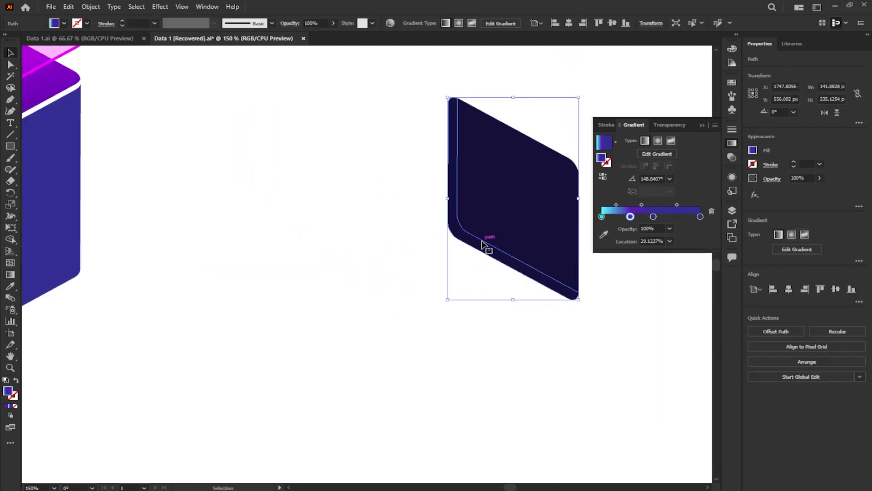
right_click(483, 248)
mouse_move(527, 441)
click(605, 440)
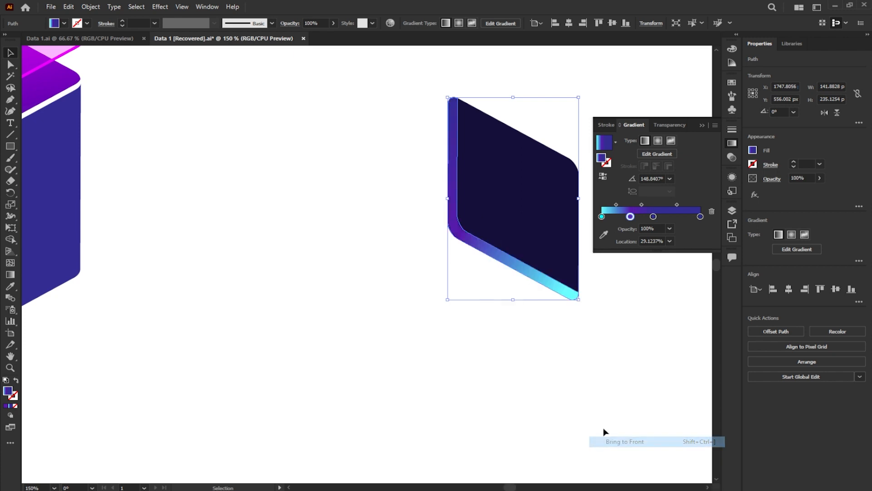
- Move the dark panel with its strip onto the cube's left face and scale both to about 124 × 205 px
scroll(471, 251, down, 3)
drag(443, 200, 514, 284)
drag(487, 258, 249, 268)
scroll(225, 252, up, 4)
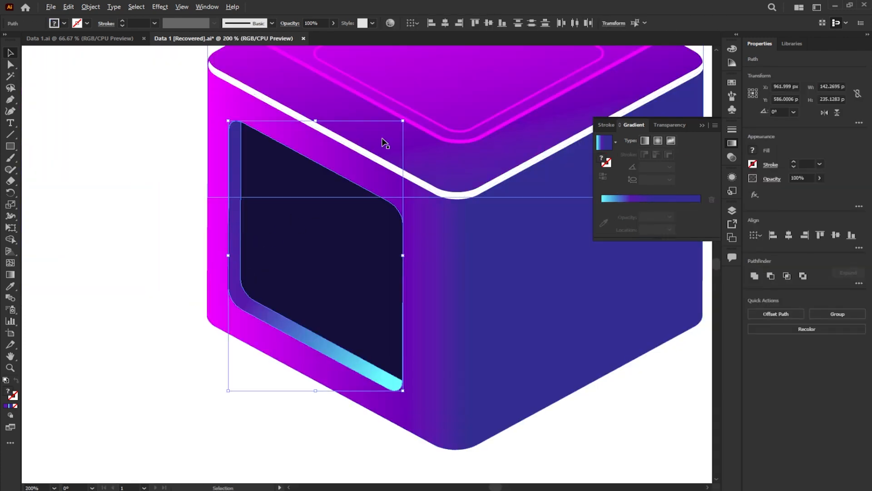
drag(405, 119, 391, 138)
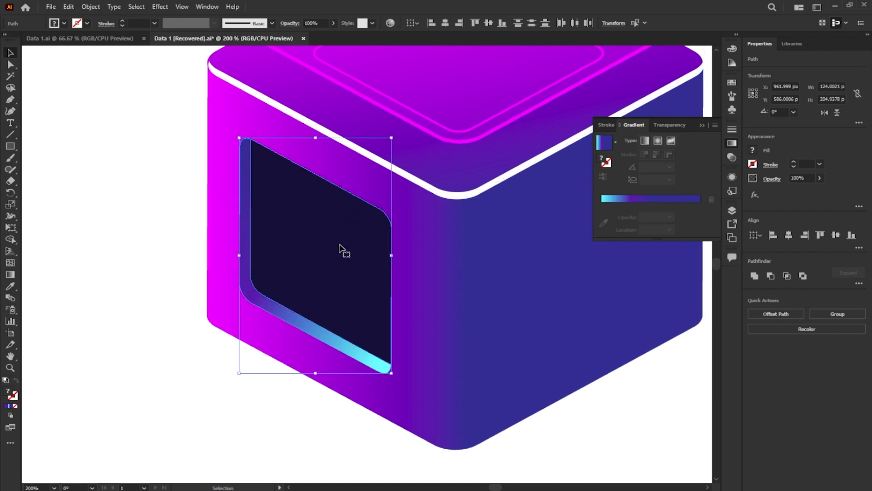
- Place a grouped, horizontally flipped copy of the dark panel and its strip on the cube's right face
drag(435, 259, 364, 249)
drag(249, 267, 483, 278)
key(ctrl+g)
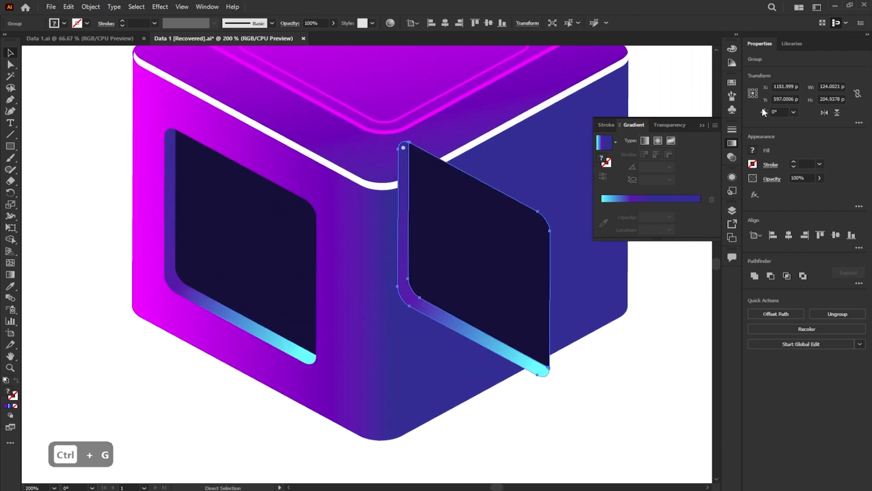
click(825, 112)
drag(528, 271, 560, 254)
click(676, 296)
- Ungroup the right-face panel and remove cyan from its strip's gradient, starting the gradient with purple instead
click(562, 292)
click(838, 313)
click(650, 347)
click(555, 296)
click(712, 211)
drag(630, 217, 594, 219)
click(680, 328)
click(702, 124)
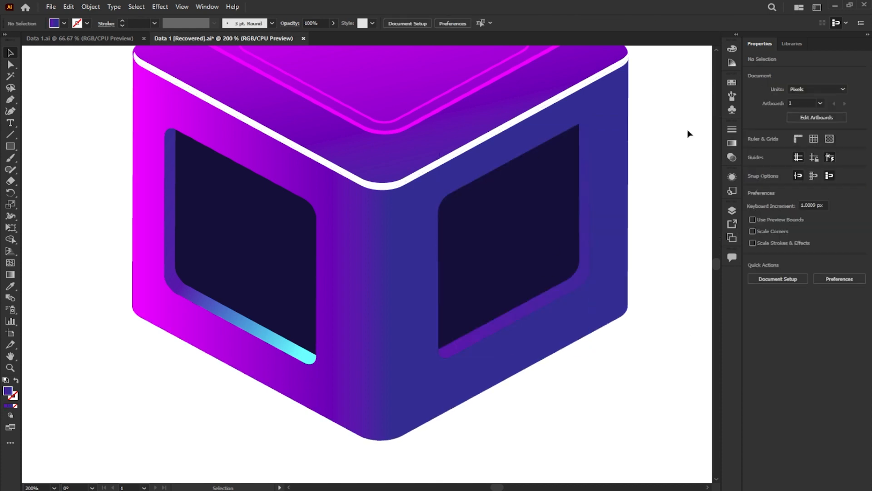
- Place a copy of the gradient top face over the cube's base and delete its gradient clip group, keeping the grey diamond
key(ctrl+0)
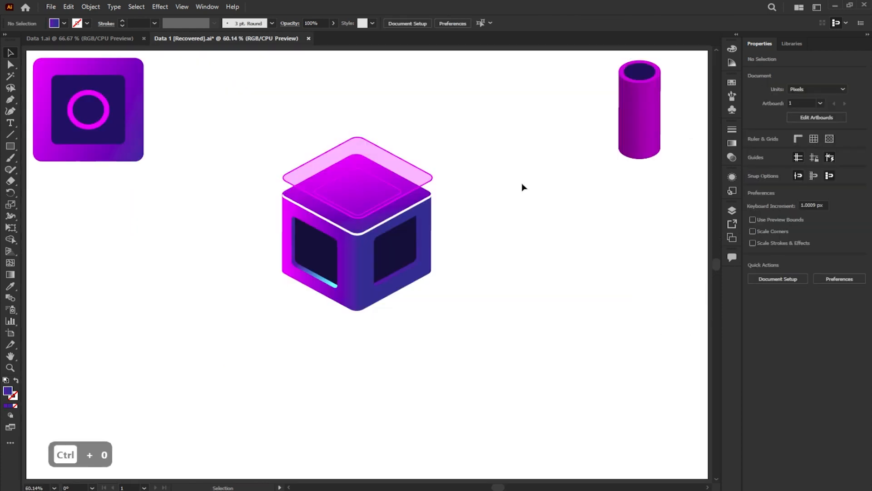
drag(384, 218, 385, 315)
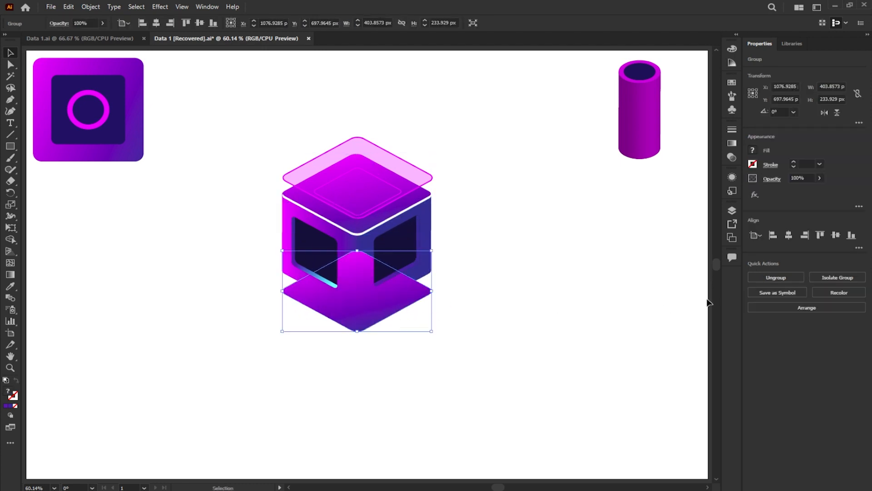
click(399, 312)
click(394, 314)
key(Delete)
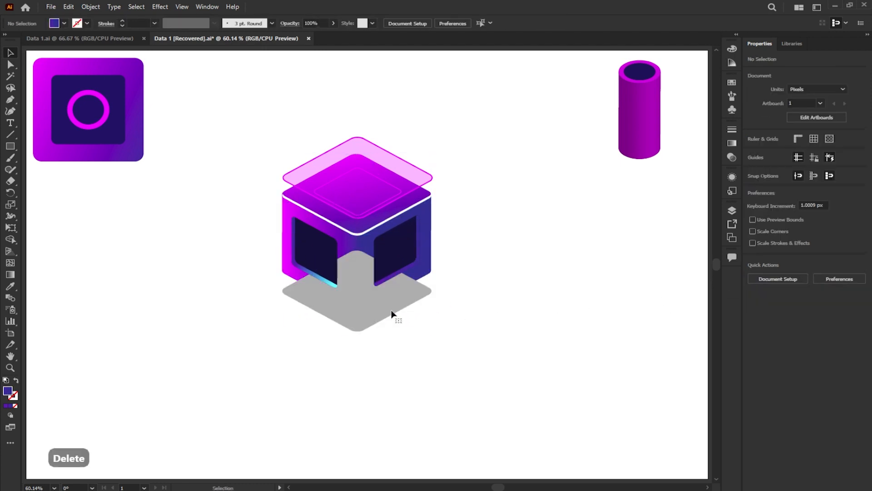
click(392, 314)
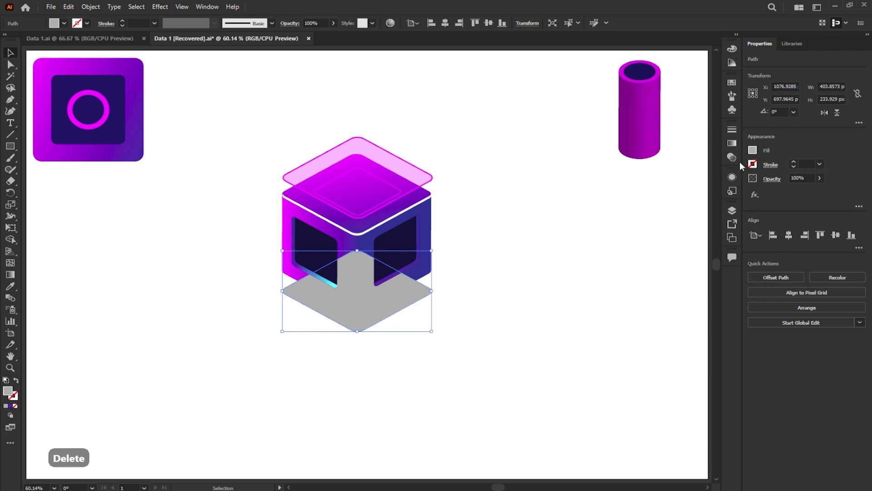
- Fill the grey diamond under the cube with dark navy and apply a Gaussian Blur with a 16.5106-pixel radius
click(752, 150)
click(718, 193)
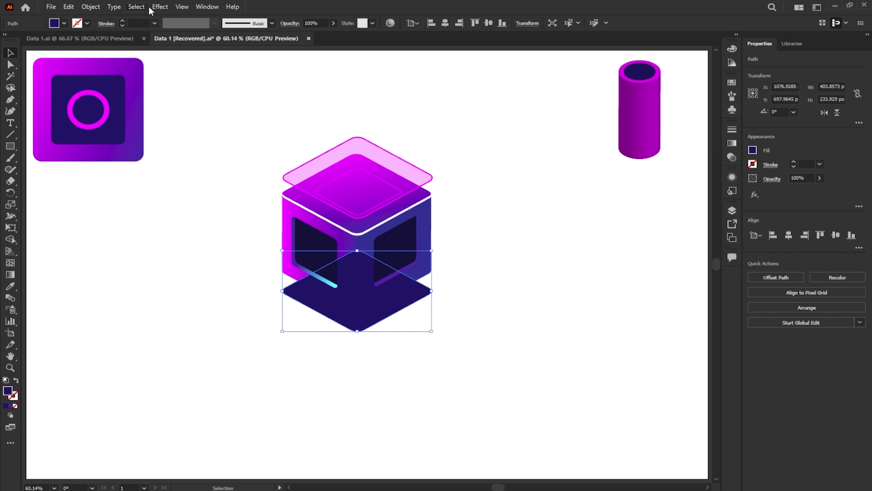
click(160, 7)
mouse_move(193, 170)
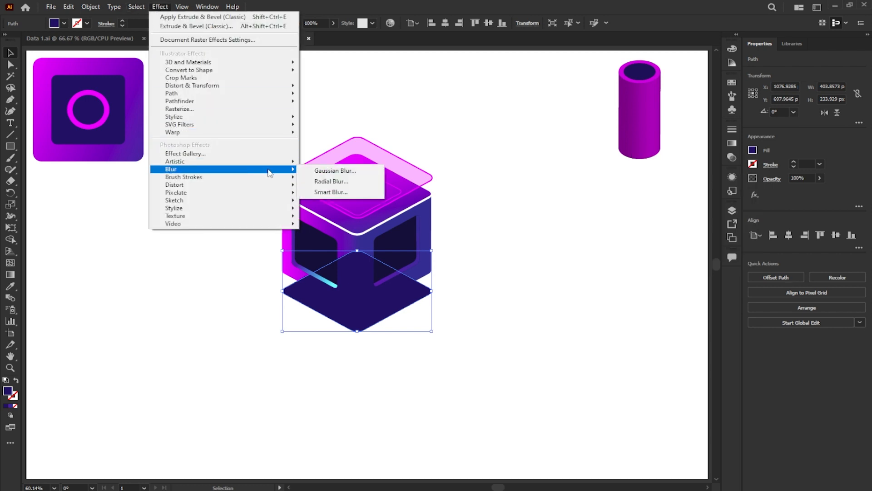
click(339, 169)
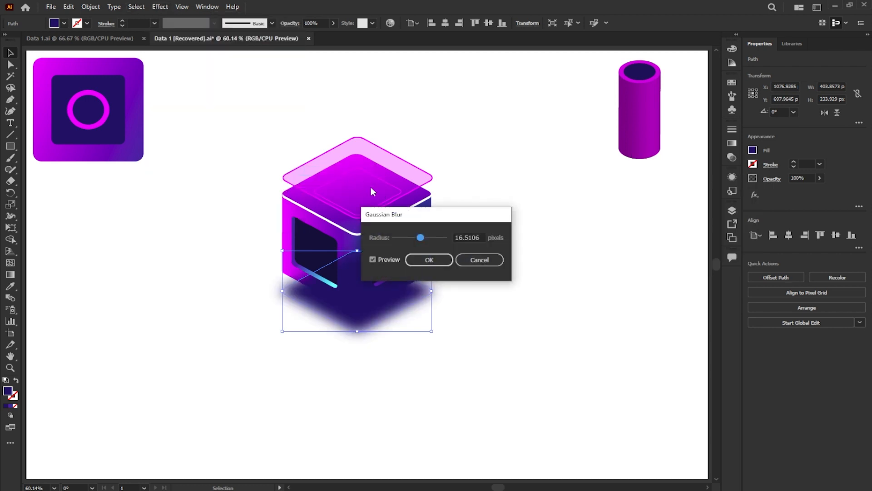
click(430, 259)
- Send the blurred navy diamond to the back so it forms a shadow beneath the cube
right_click(422, 299)
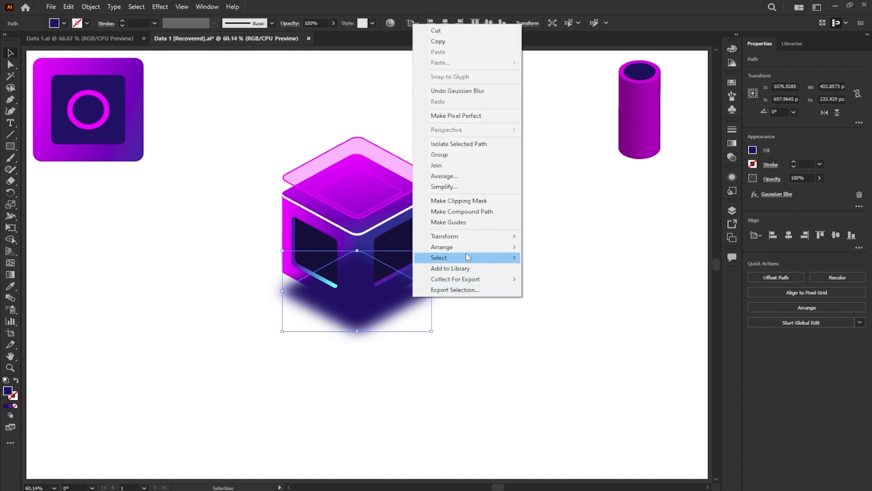
mouse_move(515, 247)
click(535, 286)
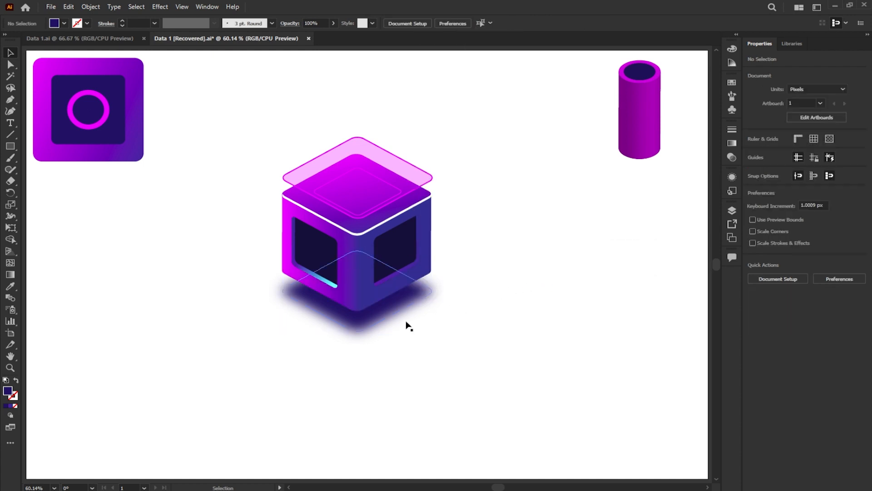
scroll(378, 326, up, 3)
scroll(378, 326, down, 2)
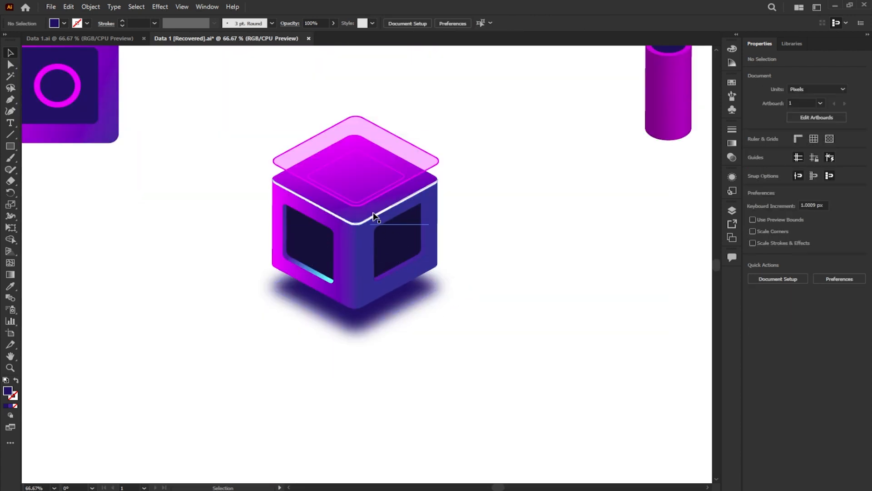
- Place a 200 × 200 px copy of the dark navy square beside the cube and reduce its corner radius to 0 px
drag(78, 122, 576, 258)
drag(586, 194, 628, 176)
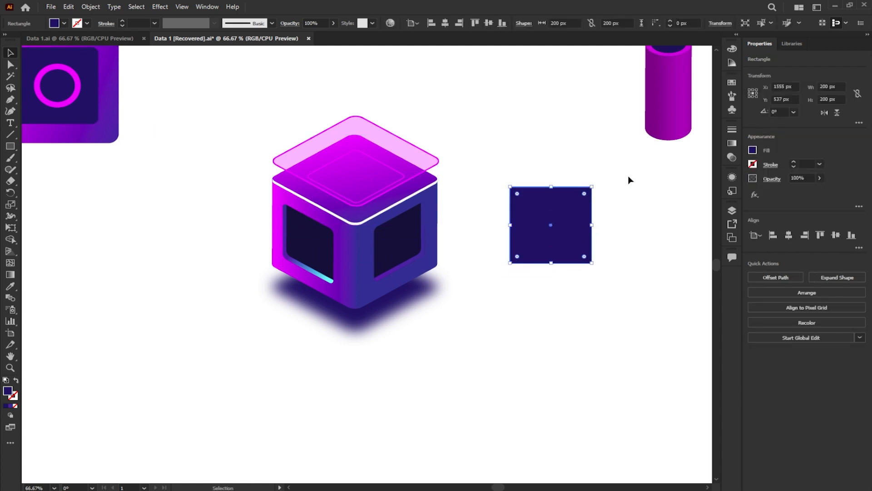
- Apply classic 3D Extrude & Bevel to the navy square with the Isometric Top position and a 15 pt depth
click(160, 6)
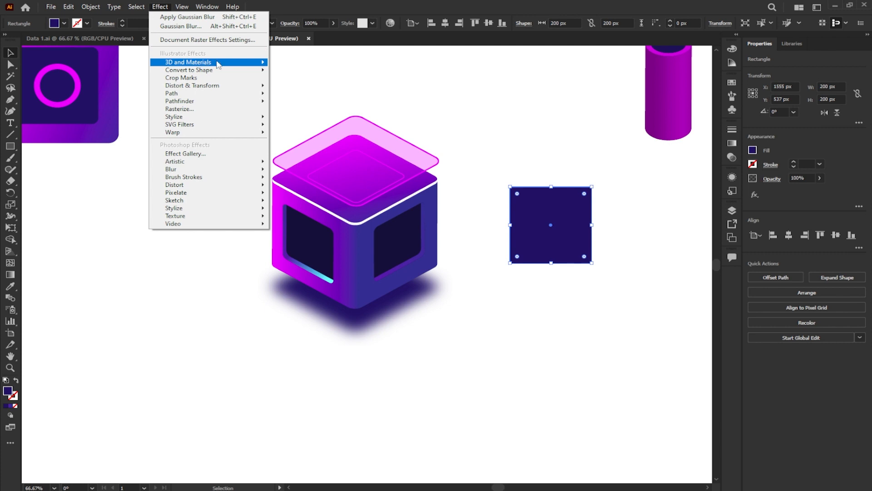
mouse_move(213, 62)
mouse_move(357, 118)
click(395, 117)
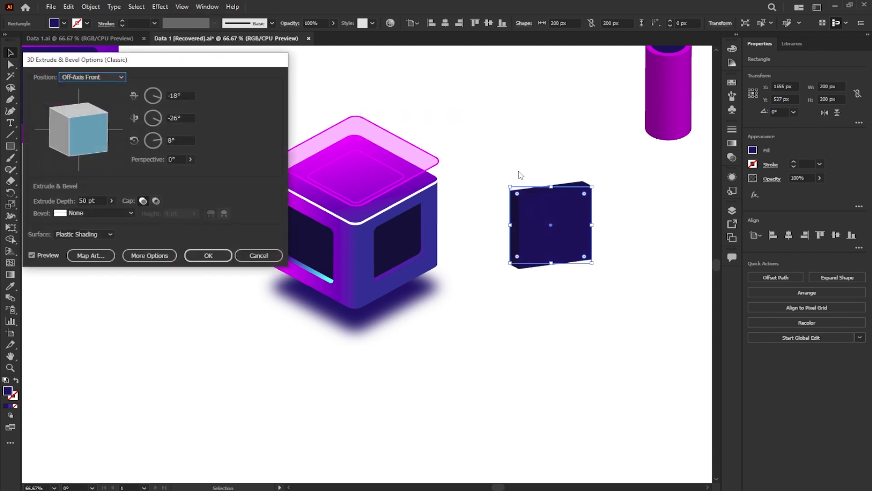
click(119, 77)
click(106, 252)
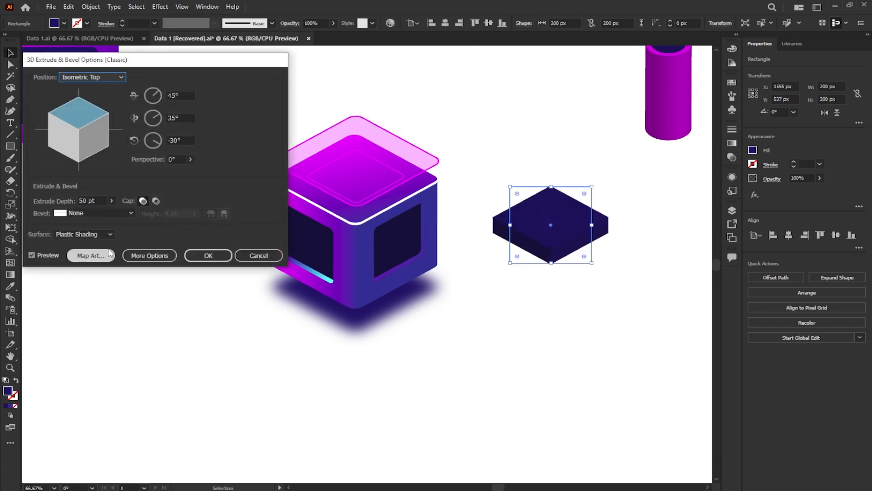
double_click(88, 201)
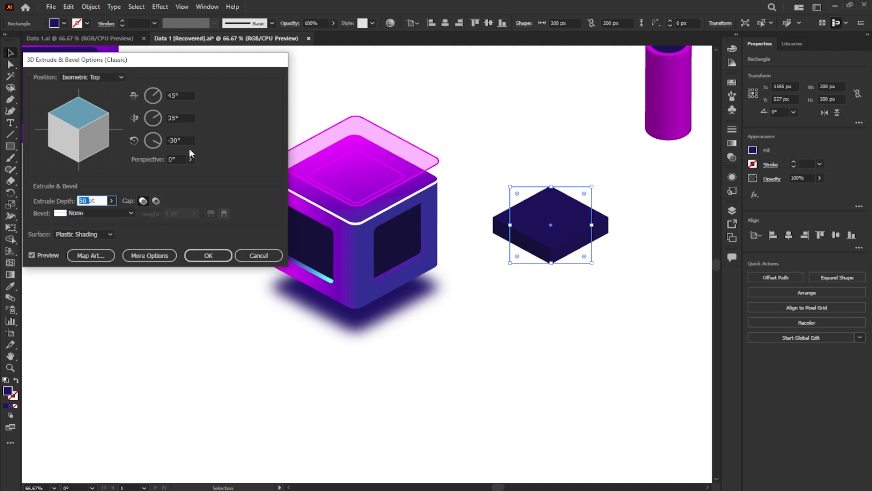
text(15)
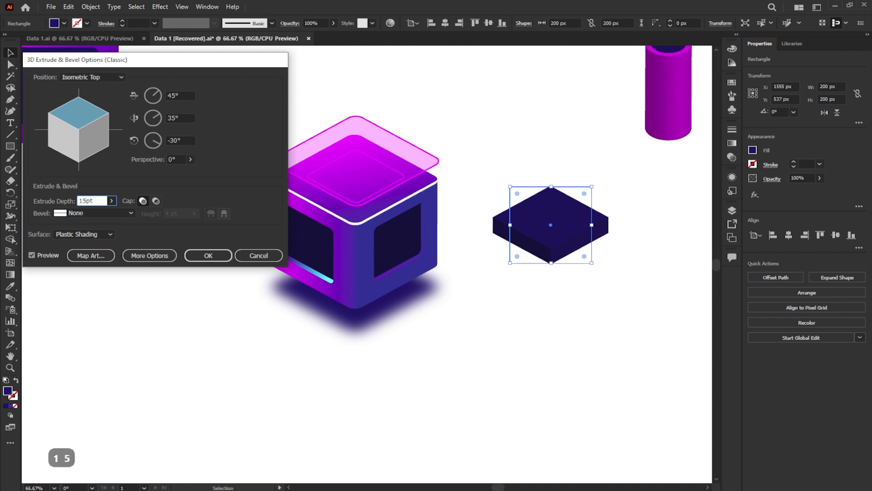
click(209, 257)
- Scale the extruded slab's square to 392 × 392 px, move it under the cube and send it to the back
drag(591, 263, 630, 299)
drag(584, 206, 360, 304)
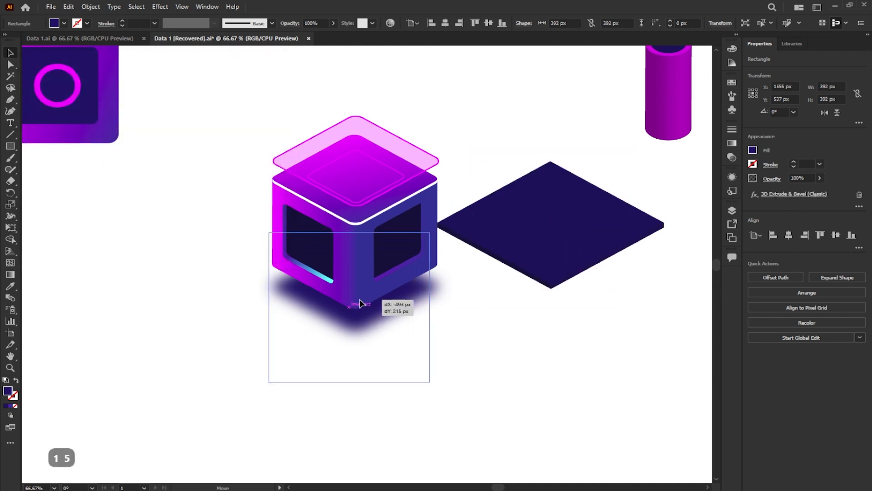
right_click(385, 304)
mouse_move(439, 296)
click(527, 330)
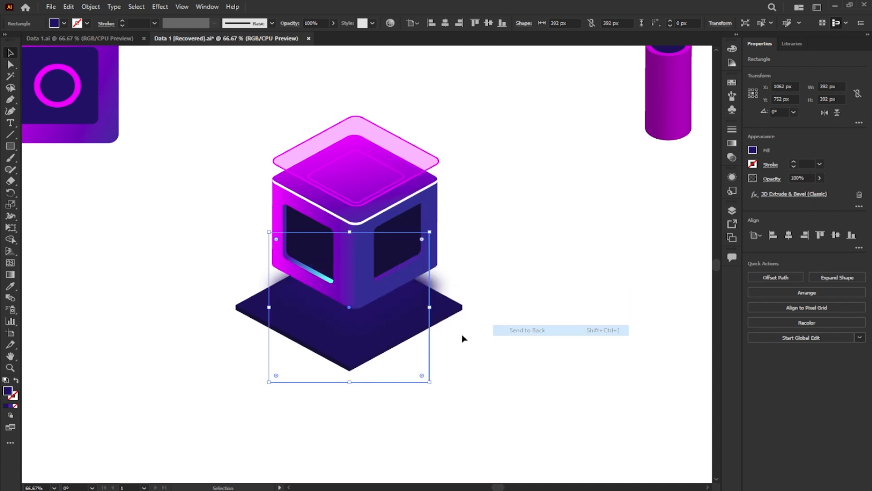
- Adjust the slab's size and position so that it sits centred beneath the cube and its shadow
drag(398, 338, 406, 325)
drag(438, 220, 420, 238)
key(ctrl+z)
drag(359, 344, 359, 355)
drag(418, 366, 434, 385)
- Expand the slab's appearance and ungroup it into separate faces
scroll(370, 362, up, 1)
click(90, 6)
click(150, 130)
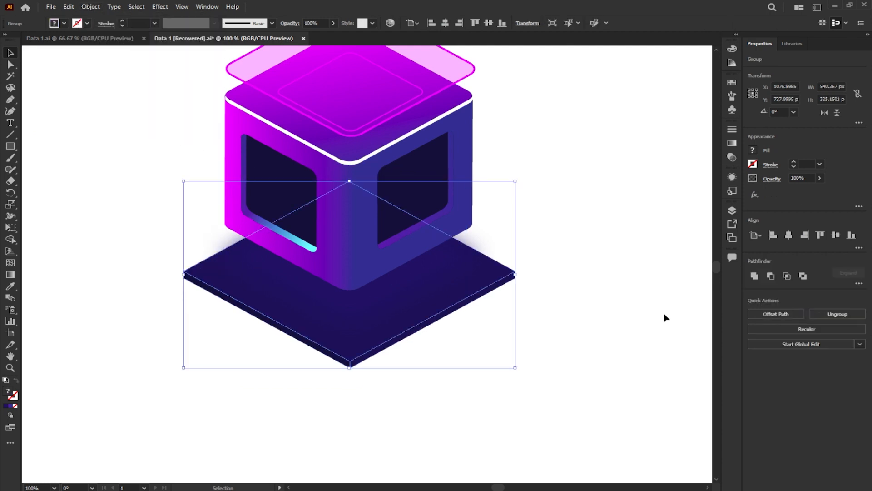
click(819, 313)
click(636, 326)
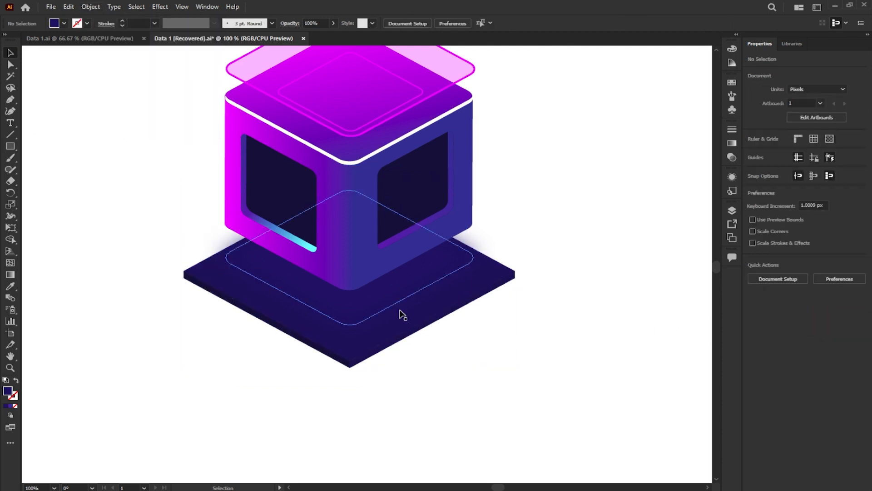
- Fill the slab's top face with the magenta-to-blue gradient sampled from the cube's side
click(387, 329)
click(402, 344)
click(358, 350)
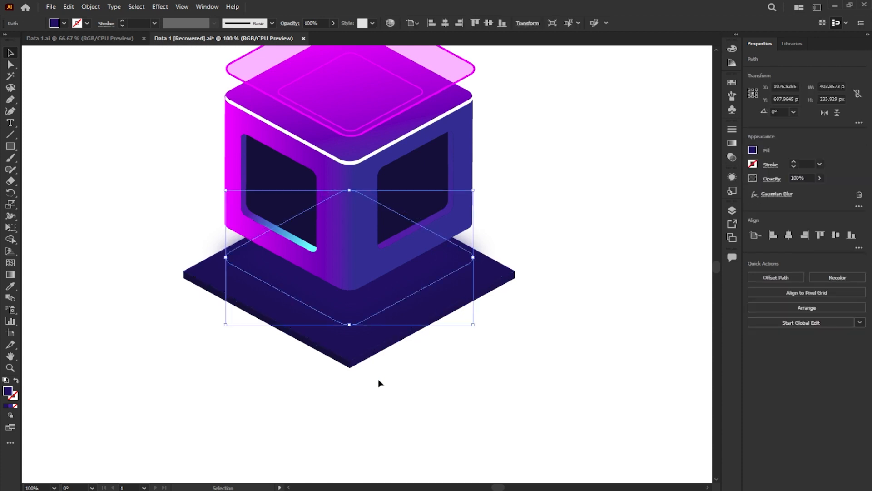
key(i)
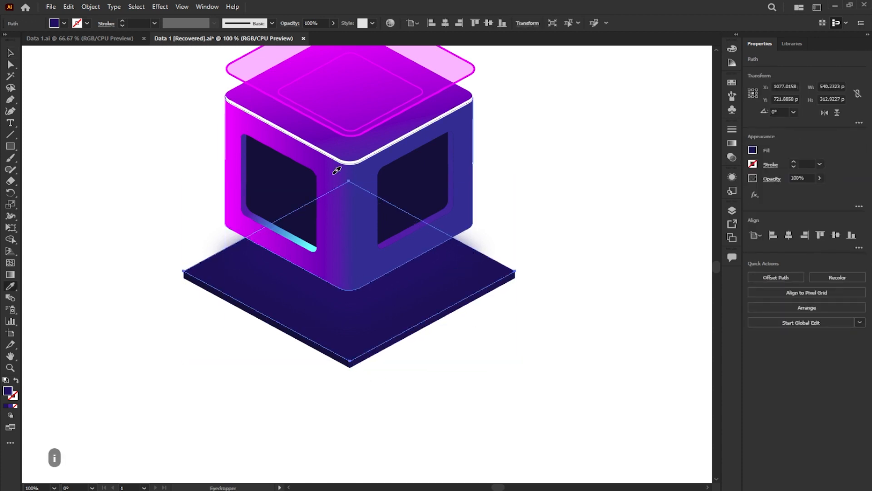
click(336, 170)
click(10, 53)
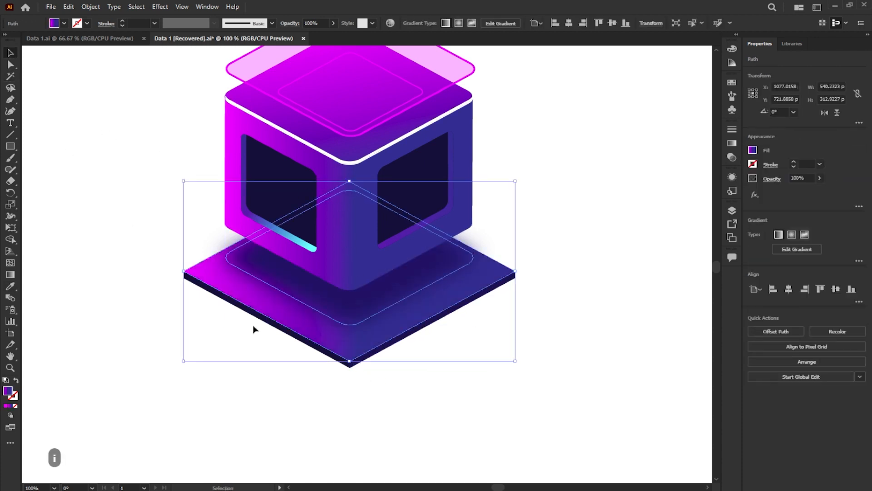
- Select the slab's two thin front edge faces and fill them with the gradient sampled from the cube's side
click(314, 372)
click(358, 361)
shift+click(336, 362)
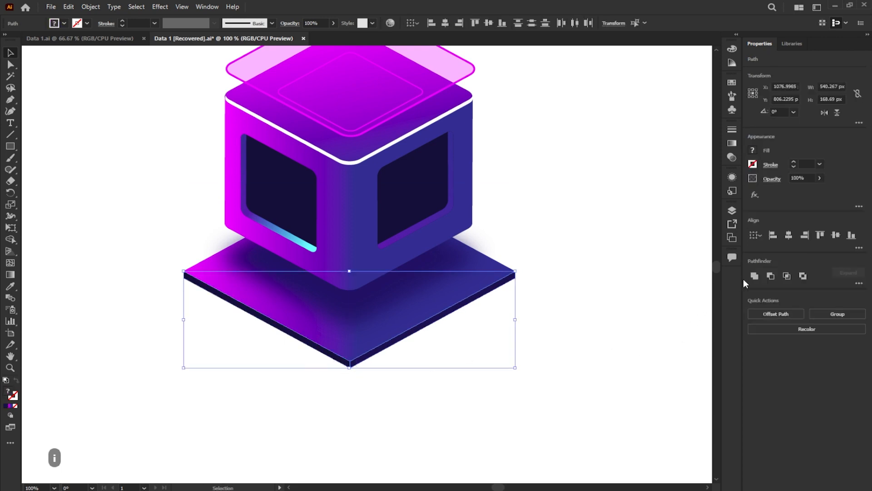
key(i)
click(326, 243)
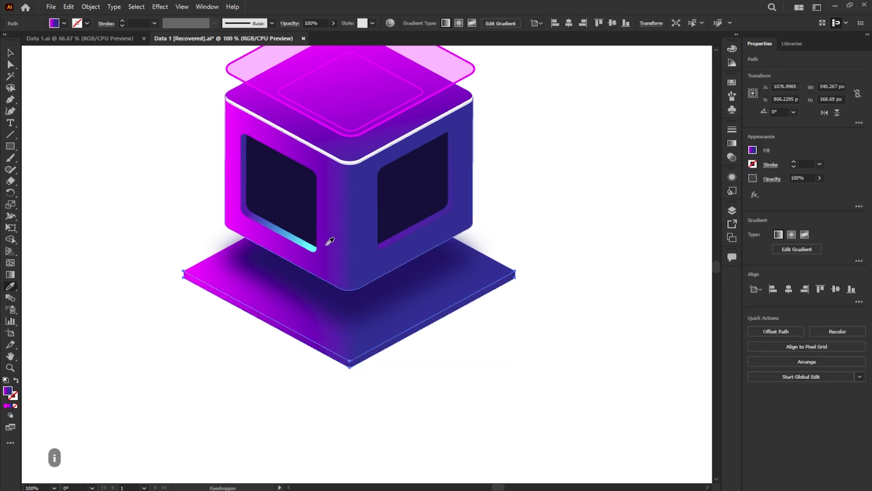
- Redraw the gradient on the slab's edge faces diagonally along the left front edge, from magenta down to blue
click(10, 274)
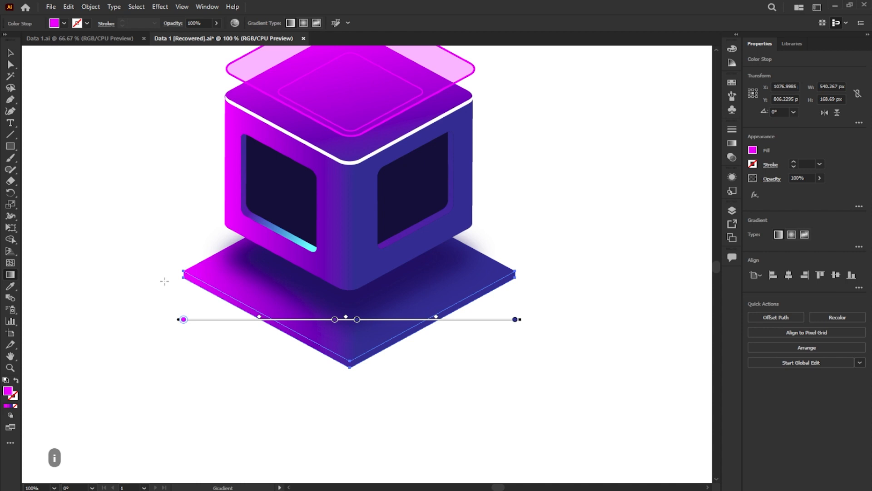
mouse_move(159, 259)
mouse_down()
mouse_move(175, 278)
mouse_move(375, 375)
mouse_up()
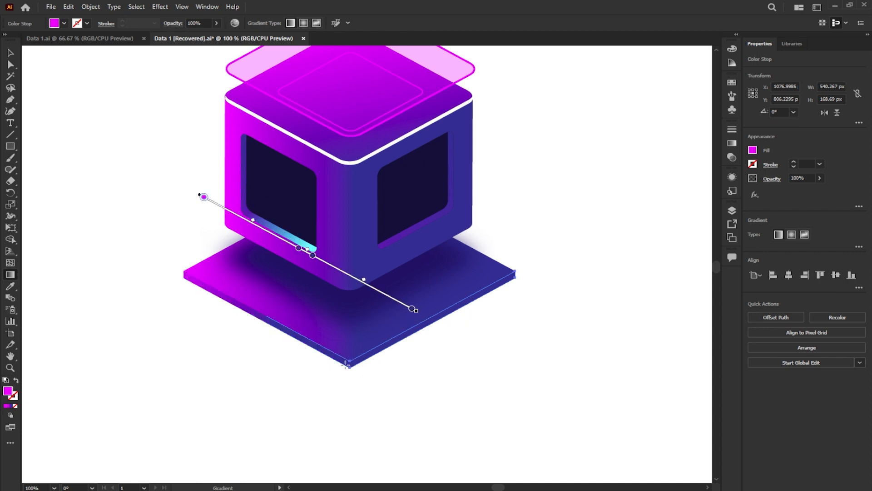
click(10, 54)
click(160, 187)
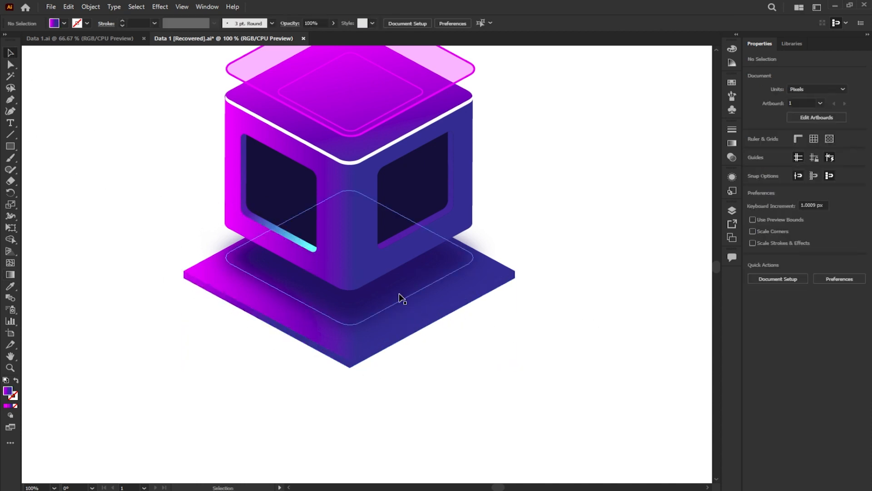
- Move the blurred shadow straight down on the slab to a Y position of about 716 px
click(395, 296)
scroll(392, 296, up, 3)
drag(392, 285, 393, 311)
scroll(395, 298, down, 2)
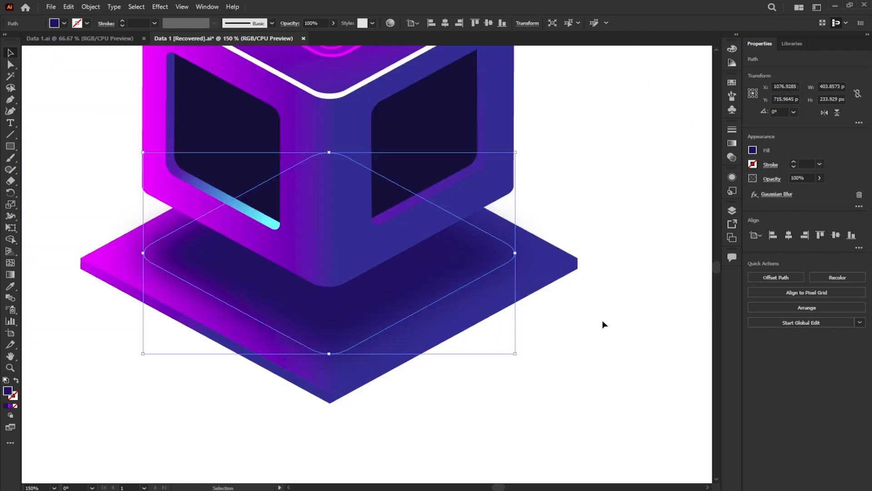
click(603, 321)
- Change the magenta tube's extrusion to Isometric Right with a 30 pt depth and move it beside the cube
scroll(375, 244, down, 2)
drag(483, 167, 459, 207)
drag(521, 181, 446, 214)
click(575, 135)
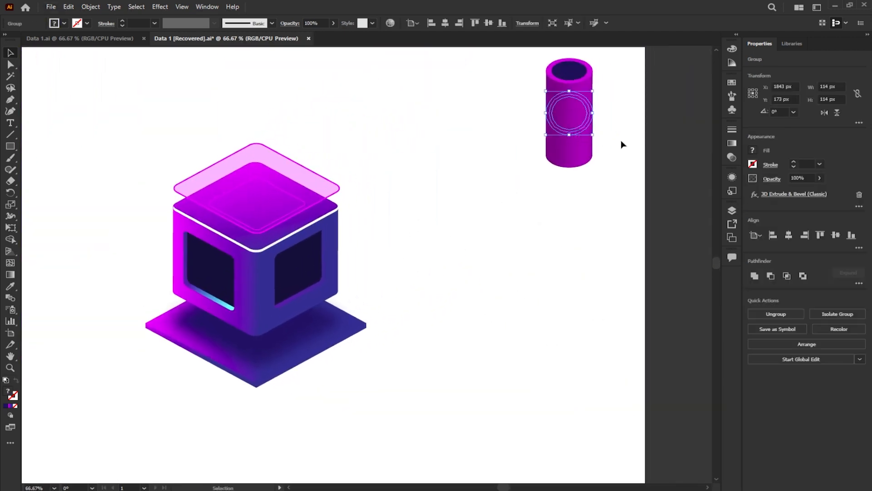
click(779, 196)
double_click(85, 201)
text(25)
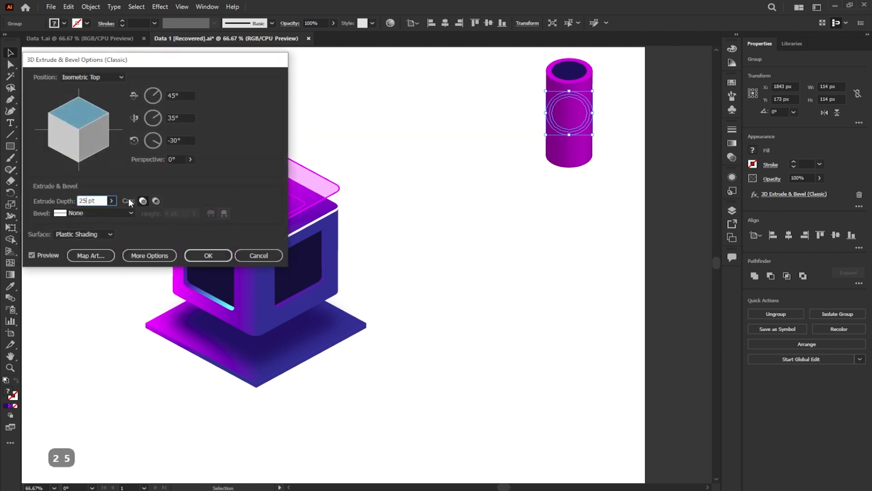
click(89, 76)
click(94, 241)
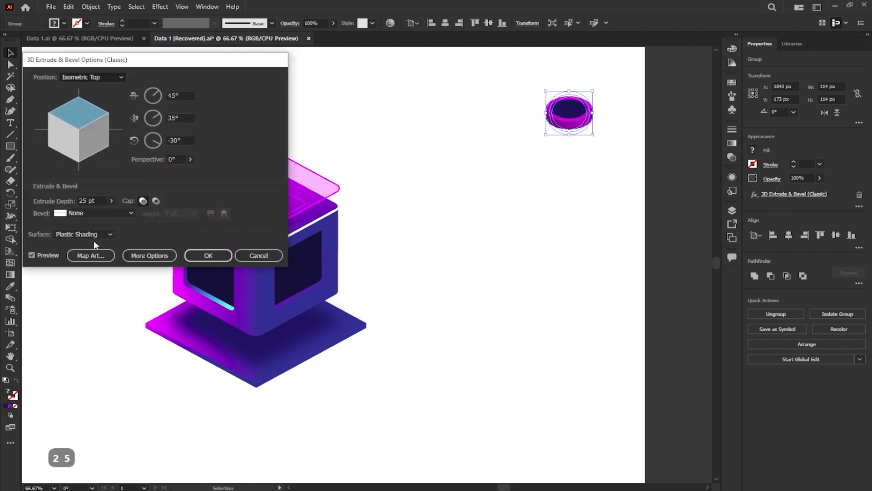
double_click(85, 201)
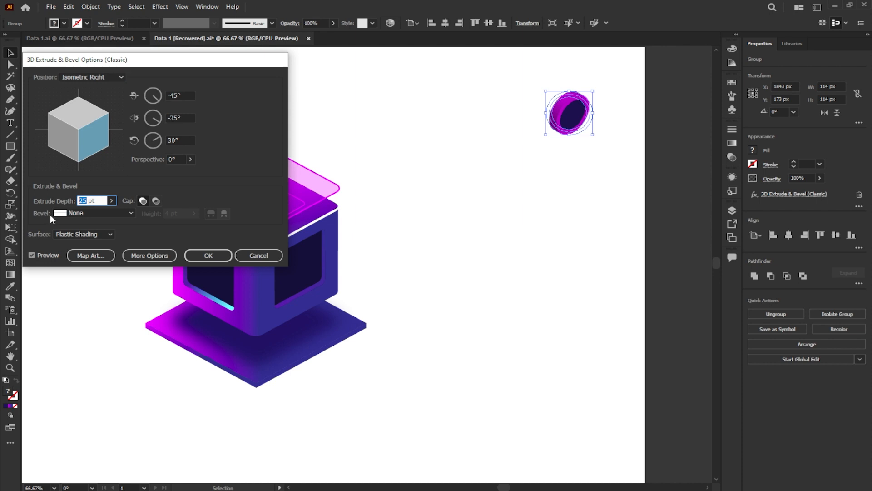
text(30)
click(208, 255)
drag(561, 127, 418, 278)
- Expand the appearance of the extruded magenta disc and ungroup it
scroll(435, 263, up, 5)
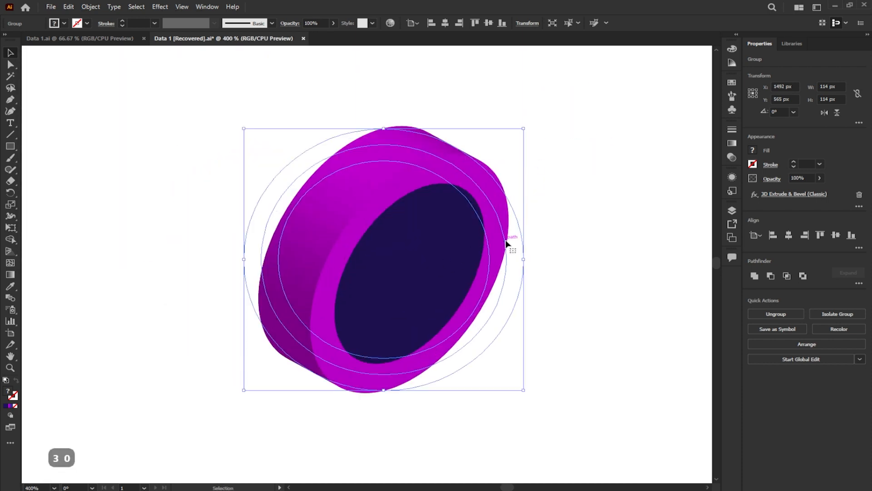
click(101, 10)
click(162, 132)
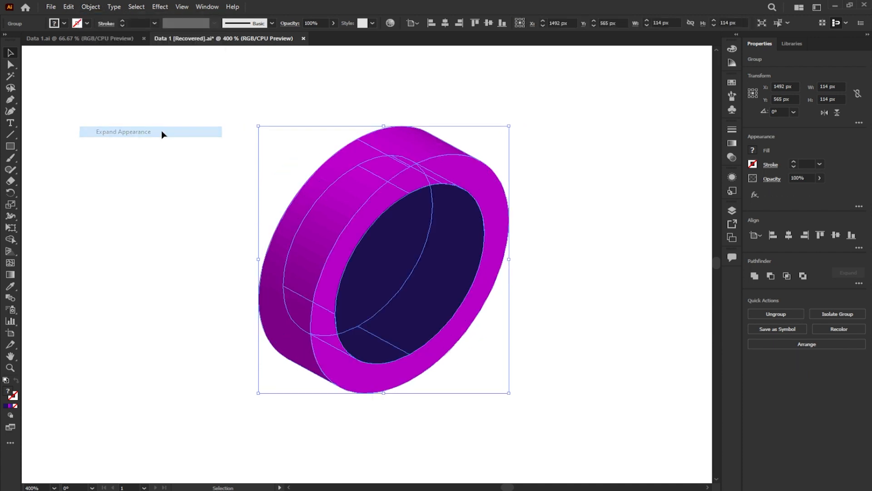
click(799, 314)
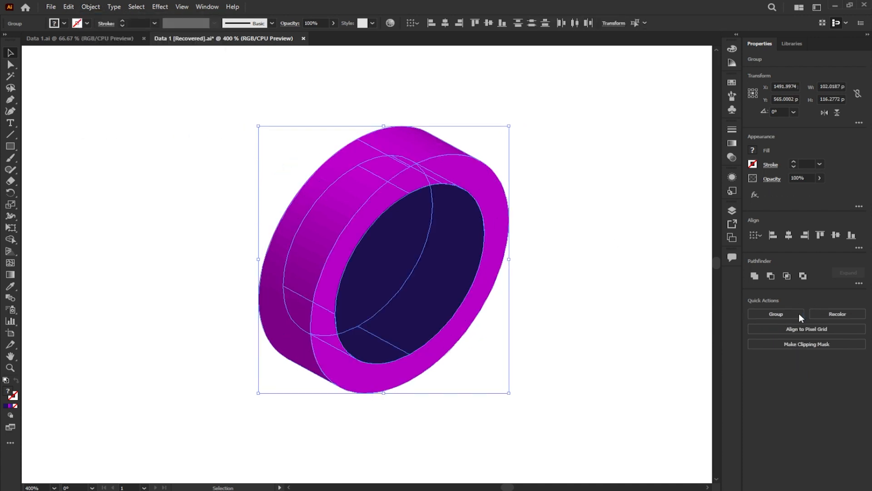
click(645, 258)
- Release the clipping masks on the sections of the disc's outer rim and select all of the disc's parts
click(382, 152)
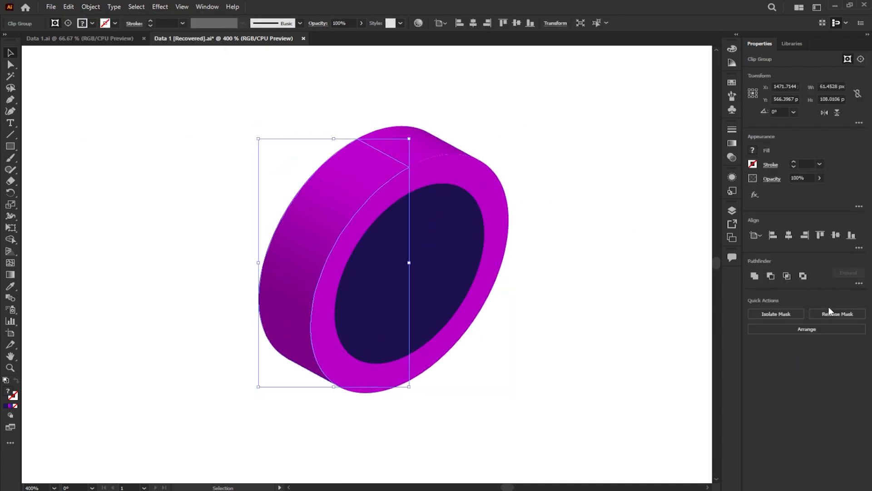
click(707, 293)
click(346, 209)
click(656, 292)
click(418, 159)
click(823, 314)
click(658, 291)
click(417, 150)
click(587, 306)
click(301, 356)
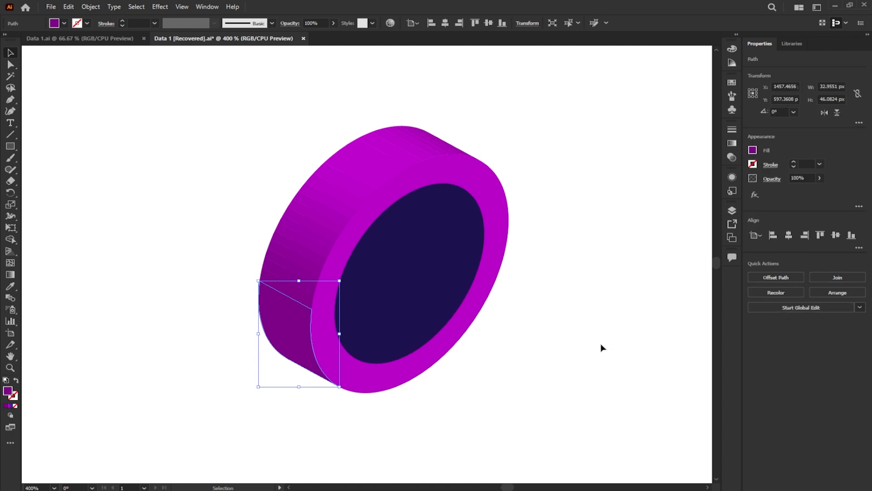
click(601, 347)
drag(256, 111, 572, 413)
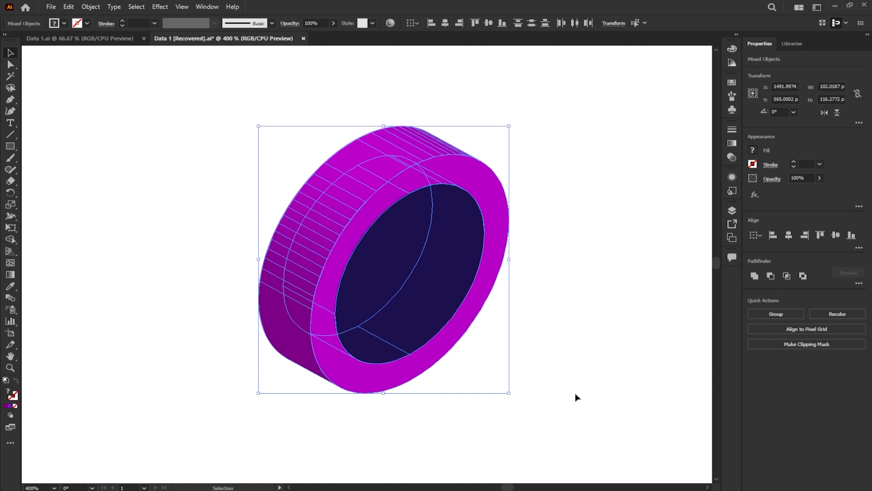
- Merge the strips of the disc's outer rim with the Shape Builder and move the merged rim clear of the disc
click(16, 241)
mouse_move(393, 132)
mouse_down()
mouse_move(399, 138)
mouse_move(343, 162)
mouse_move(293, 223)
mouse_move(273, 295)
mouse_move(287, 359)
mouse_up()
key(v)
click(405, 81)
drag(408, 141, 311, 100)
click(422, 124)
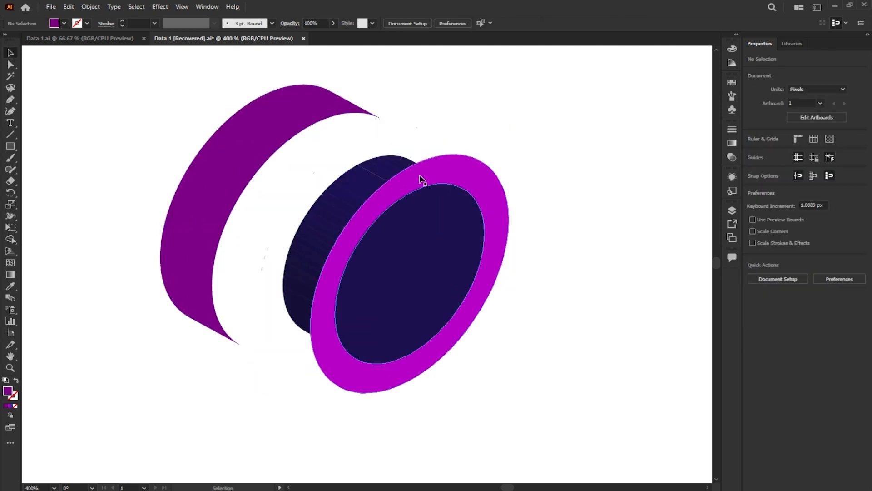
- Give the separated rim the cube's magenta-to-blue gradient, running vertically from magenta at its upper end to blue at its lower end
click(425, 175)
click(248, 139)
scroll(380, 208, down, 3)
drag(333, 171, 407, 185)
key(i)
click(132, 253)
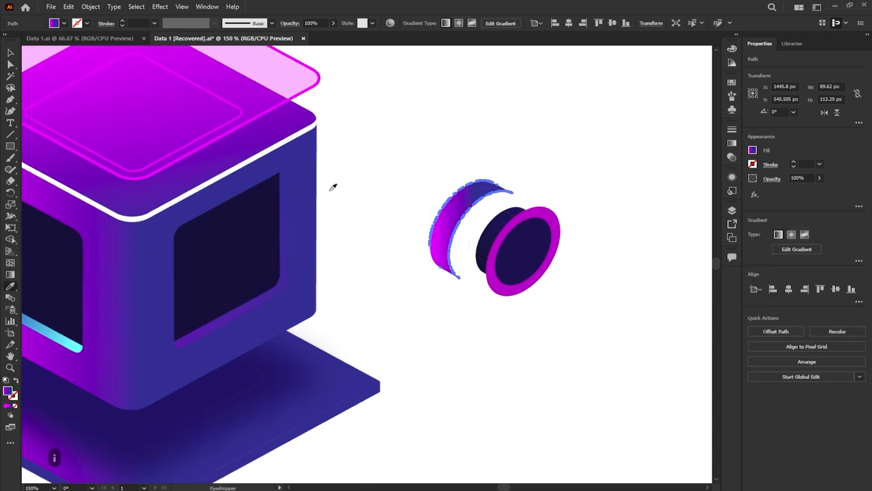
click(10, 53)
click(10, 275)
drag(448, 164, 446, 281)
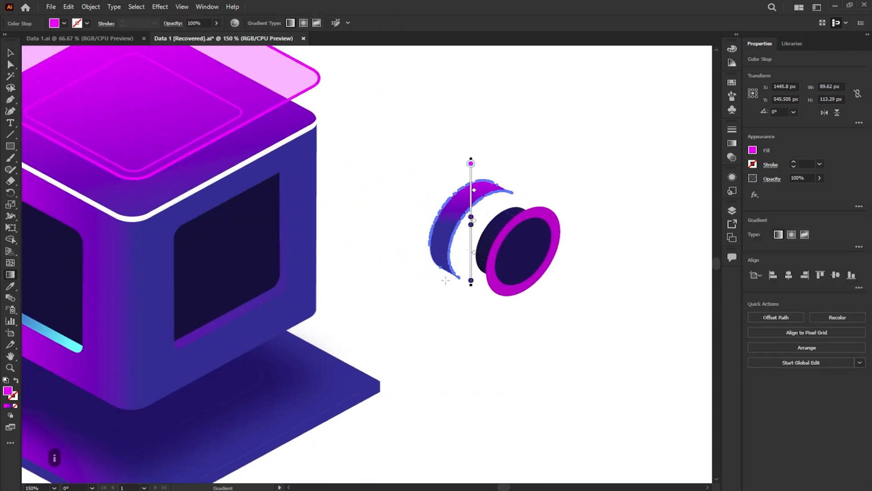
- Fit the magenta front ring onto the gradient rim and move the navy disc out beside it
click(7, 53)
scroll(539, 204, up, 2)
drag(518, 202, 467, 178)
click(572, 169)
drag(510, 240, 636, 177)
- Fill the navy disc with orange and lower its opacity to 50%
click(753, 151)
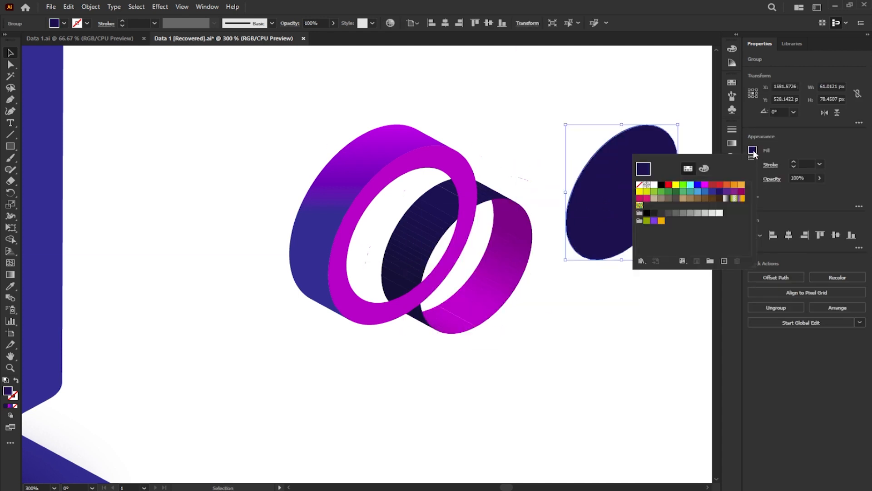
click(727, 184)
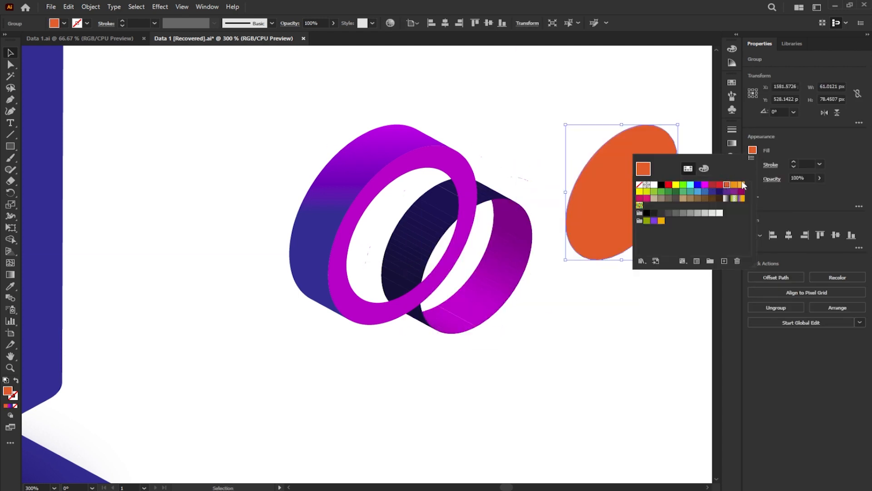
click(820, 179)
click(820, 179)
drag(820, 190, 798, 190)
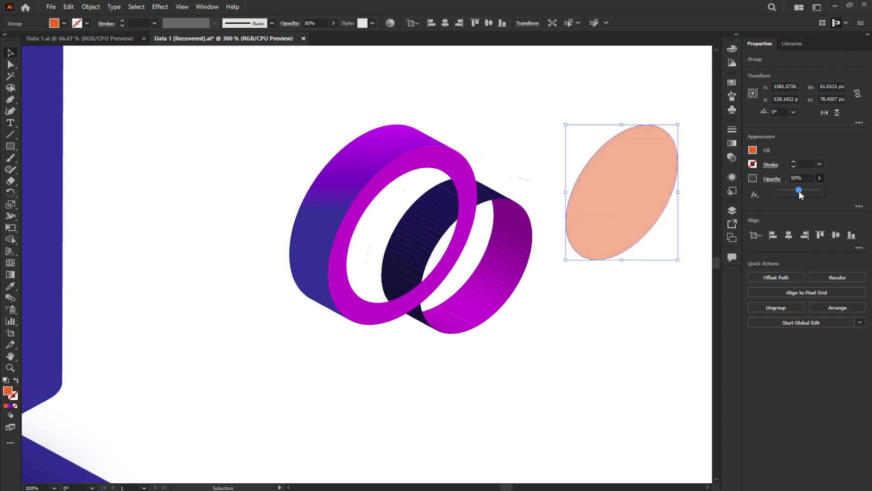
click(634, 106)
- Delete the dark navy sections of the tube's inner wall
click(531, 234)
click(416, 241)
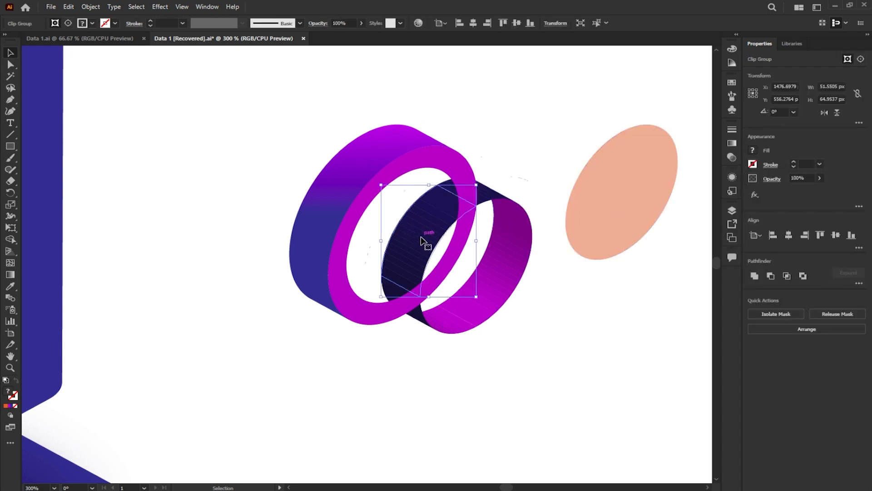
key(Delete)
click(443, 189)
key(Delete)
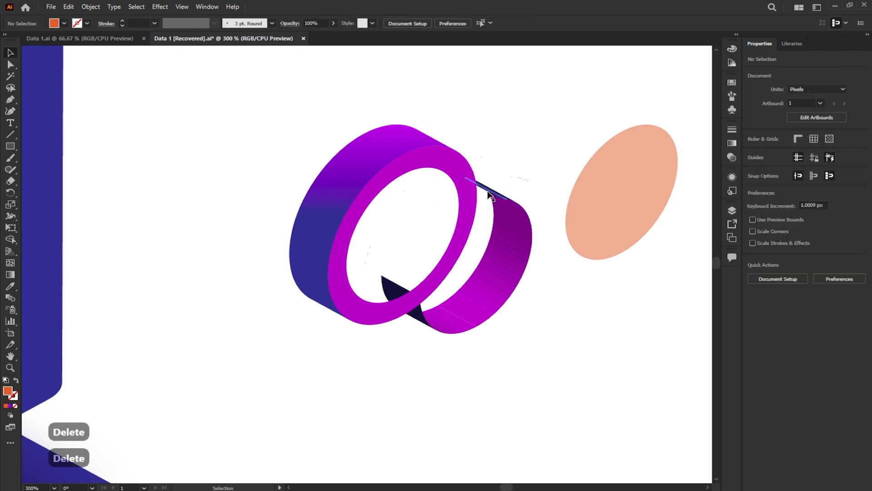
click(490, 197)
key(Delete)
click(389, 288)
key(Delete)
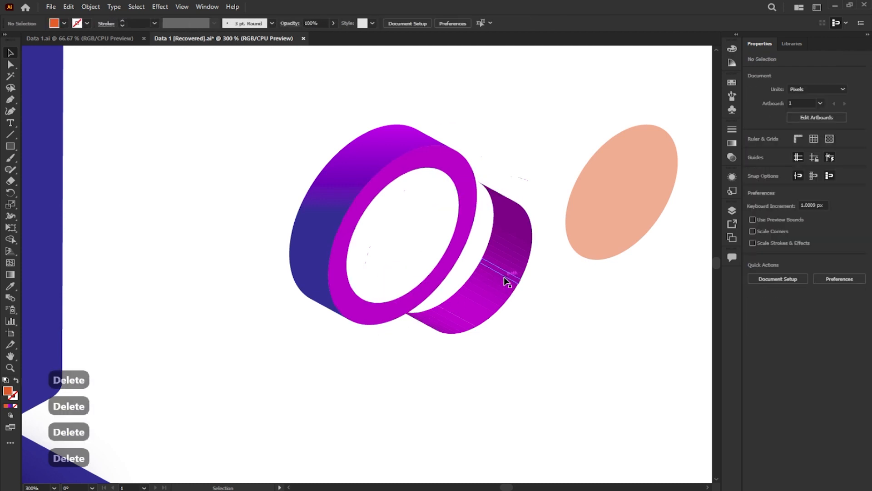
- Release the clipping masks on the remaining magenta sections of the inner wall
click(522, 207)
click(813, 314)
click(580, 286)
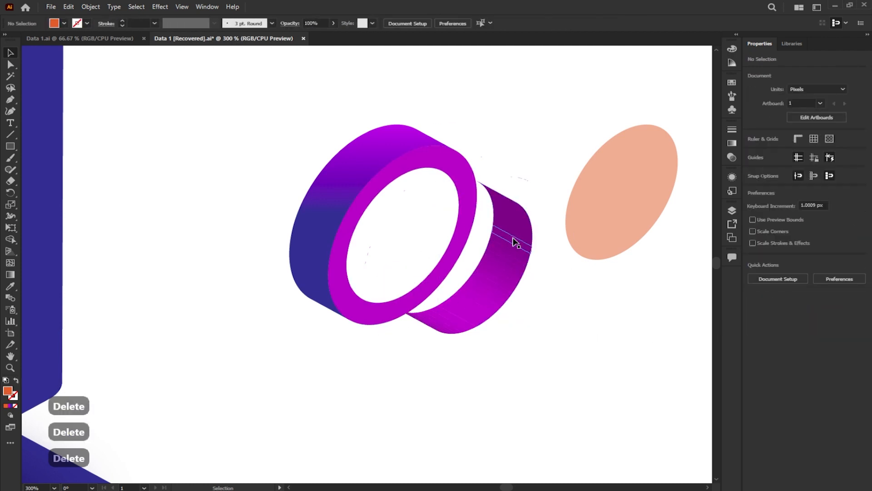
click(515, 244)
click(837, 314)
click(543, 333)
click(448, 327)
click(827, 314)
click(599, 341)
click(447, 331)
click(836, 314)
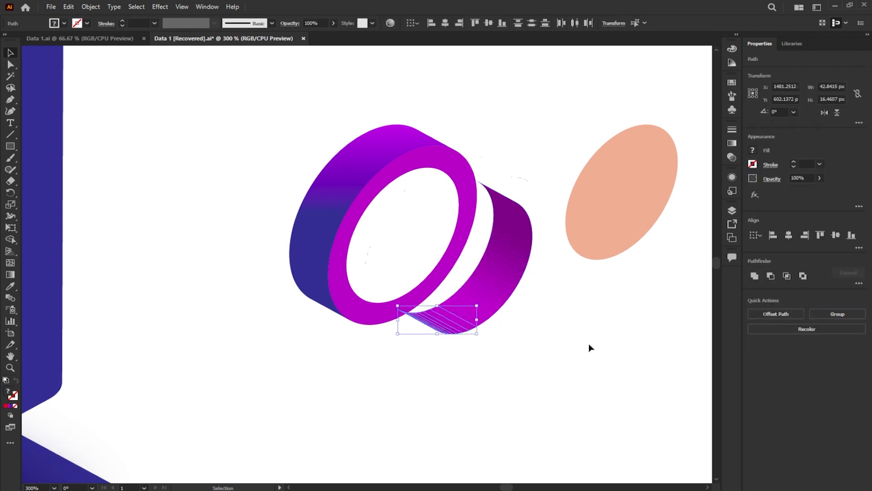
click(582, 351)
- Select all strips of the magenta inner wall and merge them with the Shape Builder
mouse_move(560, 363)
mouse_down()
mouse_move(486, 189)
mouse_move(482, 300)
mouse_up()
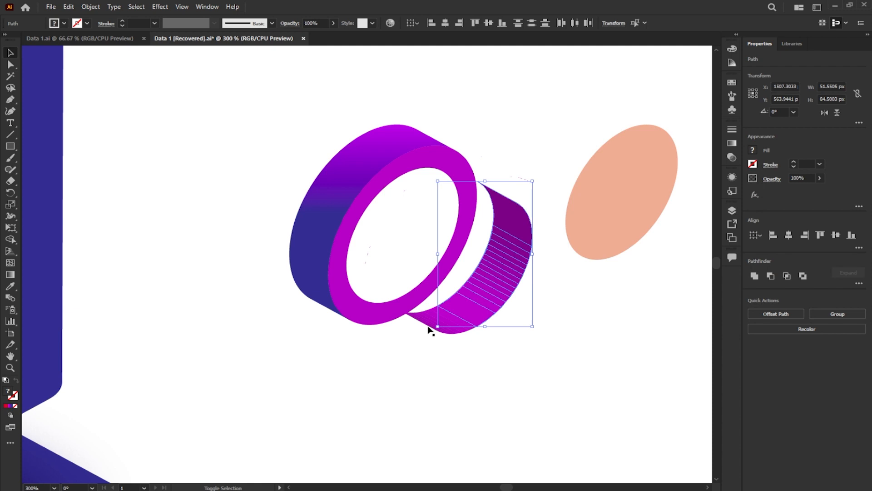
drag(440, 327, 434, 320)
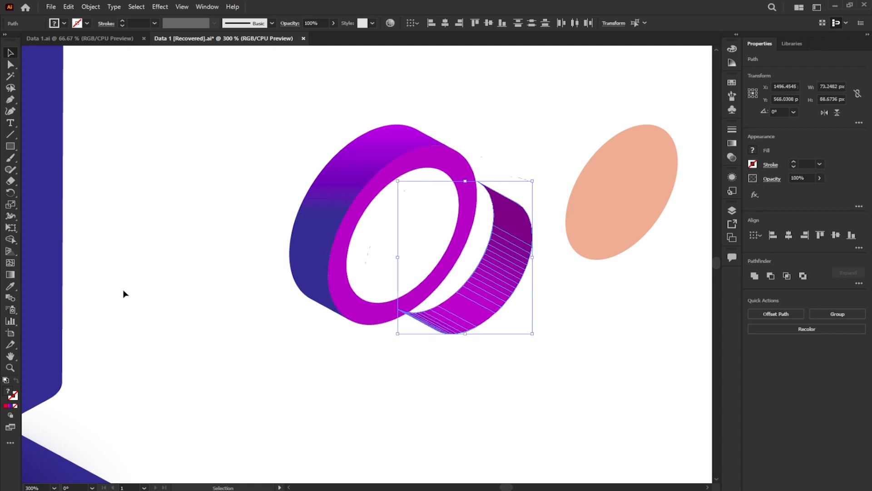
click(10, 240)
mouse_move(508, 190)
mouse_down()
mouse_move(485, 271)
mouse_move(401, 349)
mouse_up()
click(10, 53)
click(168, 189)
- Merge the leftover magenta strip with the red parts of the inner wall using the Shape Builder
click(471, 314)
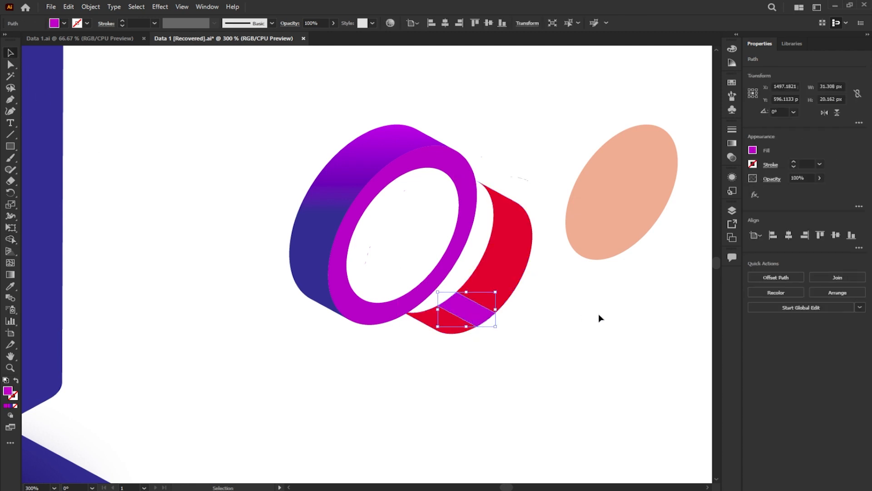
click(91, 6)
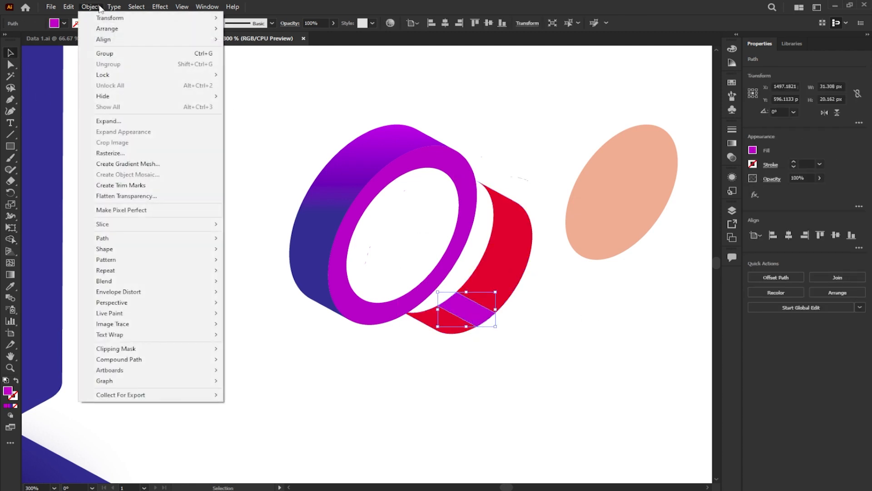
click(160, 122)
drag(533, 347, 457, 297)
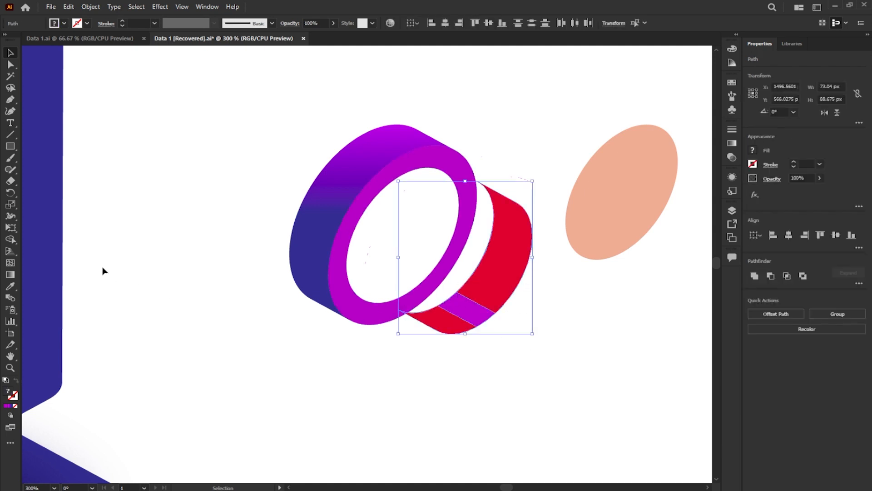
key(shift+m)
drag(509, 218, 450, 327)
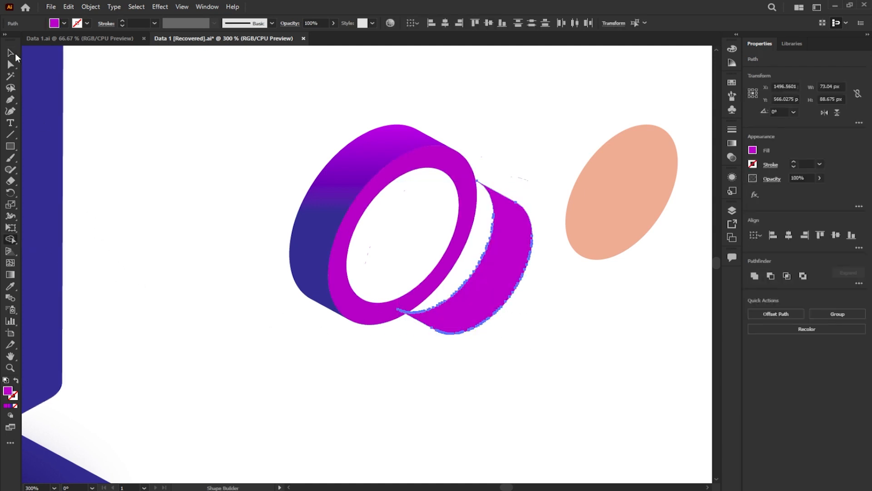
- Set the merged inner wall's stroke to 0 pt and fill it with red
click(11, 52)
click(820, 163)
click(819, 163)
click(752, 150)
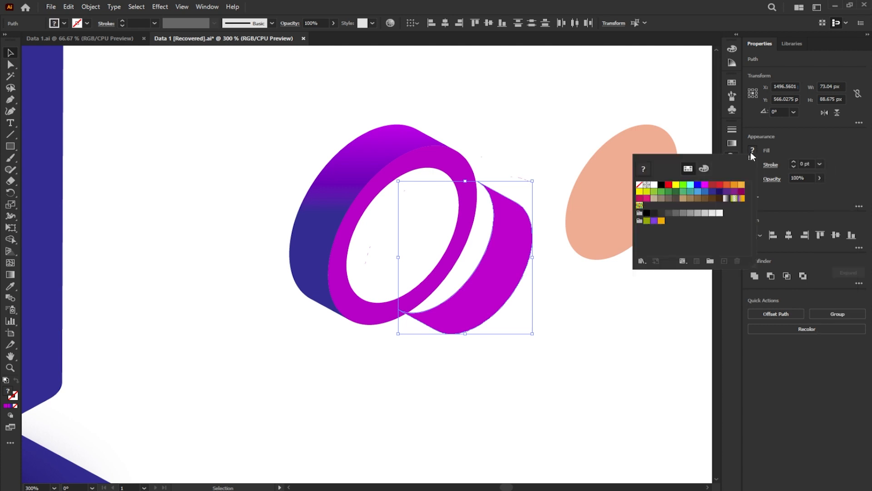
click(727, 185)
click(720, 185)
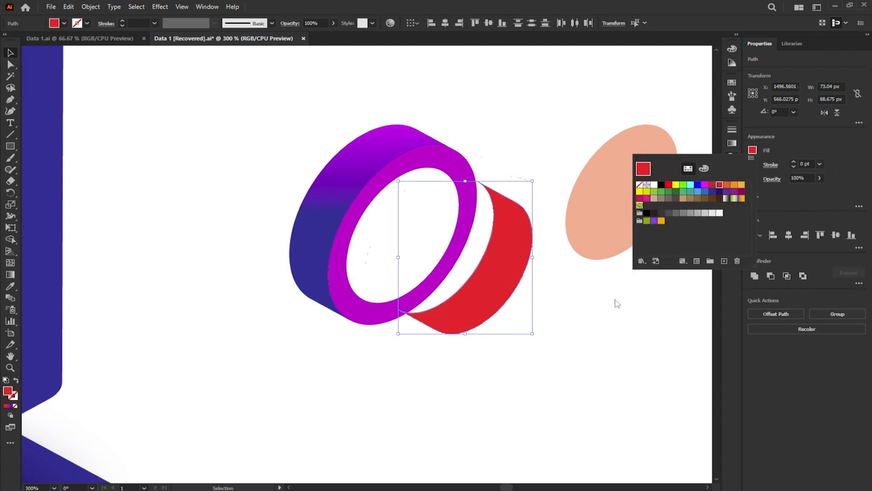
- Fit the red inner wall and the translucent orange disc inside the ring and delete the leftover fragments
drag(504, 284, 435, 253)
scroll(434, 253, up, 4)
scroll(429, 252, down, 5)
drag(545, 205, 399, 233)
drag(309, 118, 534, 325)
drag(490, 159, 589, 157)
click(589, 165)
click(547, 181)
drag(492, 257, 400, 219)
drag(653, 360, 495, 119)
key(Delete)
- Move the assembled ring onto the dark panel of the cube's right face and bring it to the front
drag(331, 64, 400, 150)
drag(443, 202, 353, 242)
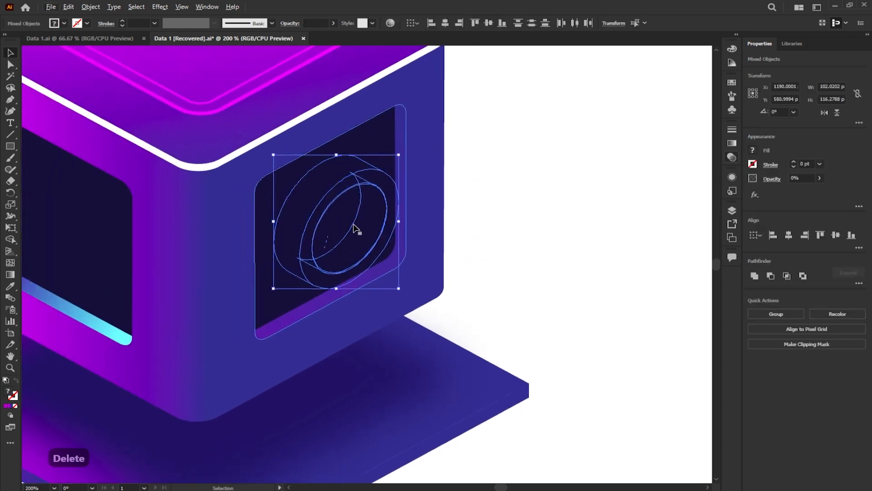
right_click(355, 223)
mouse_move(439, 381)
click(498, 383)
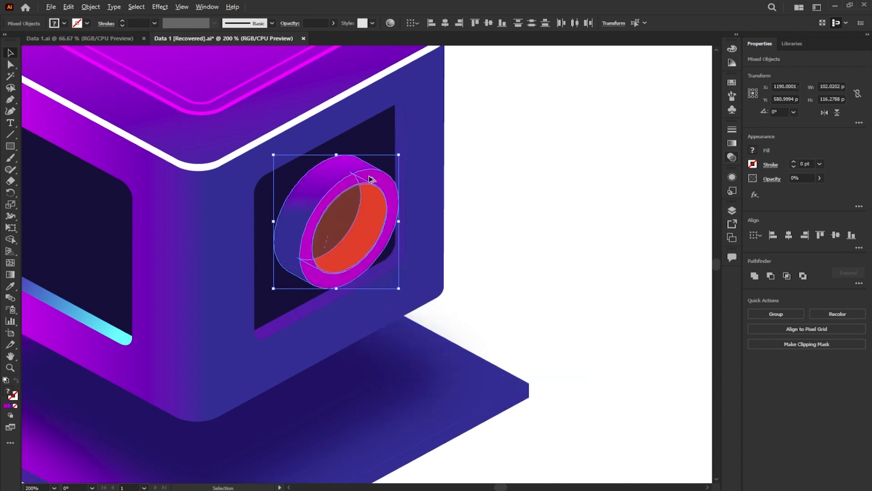
- Scale the assembled ring down about its centre to about 52.6 × 60 px
scroll(369, 177, up, 2)
drag(429, 132, 372, 181)
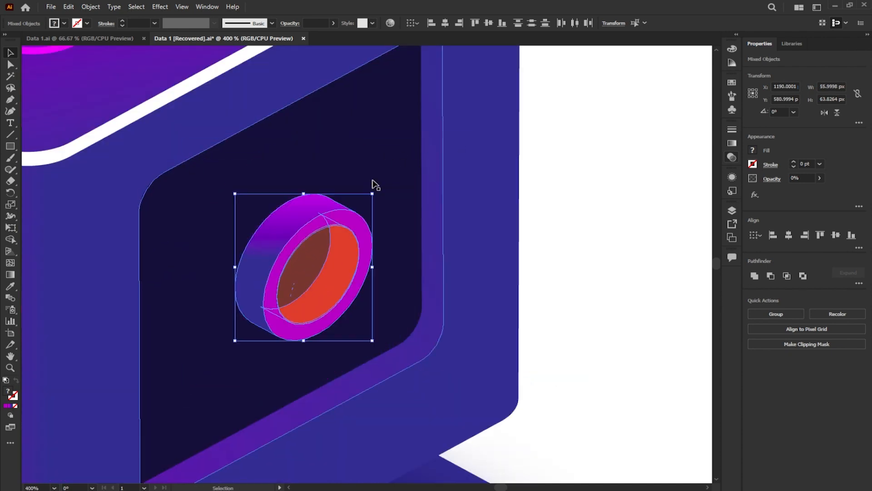
scroll(372, 194, down, 2)
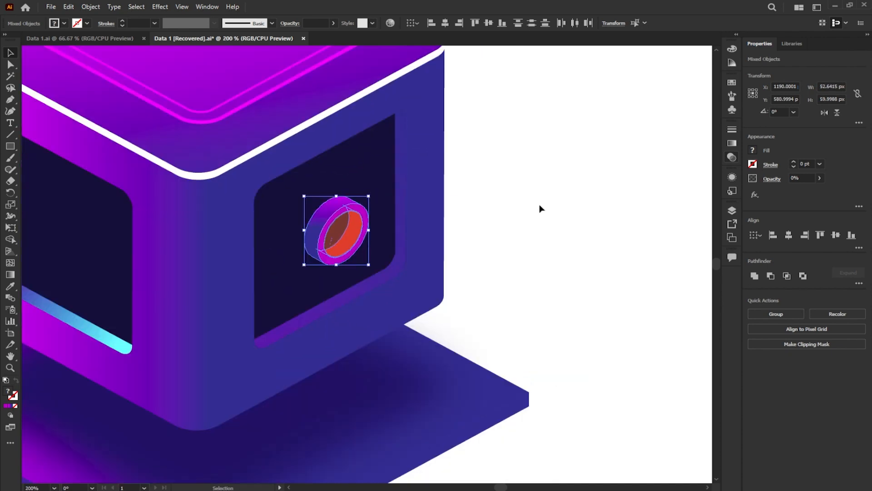
click(540, 207)
- Draw a 37 px circle over the lower right corner of the dark panel
scroll(330, 284, up, 1)
right_click(10, 146)
click(63, 168)
drag(497, 177, 605, 304)
click(10, 53)
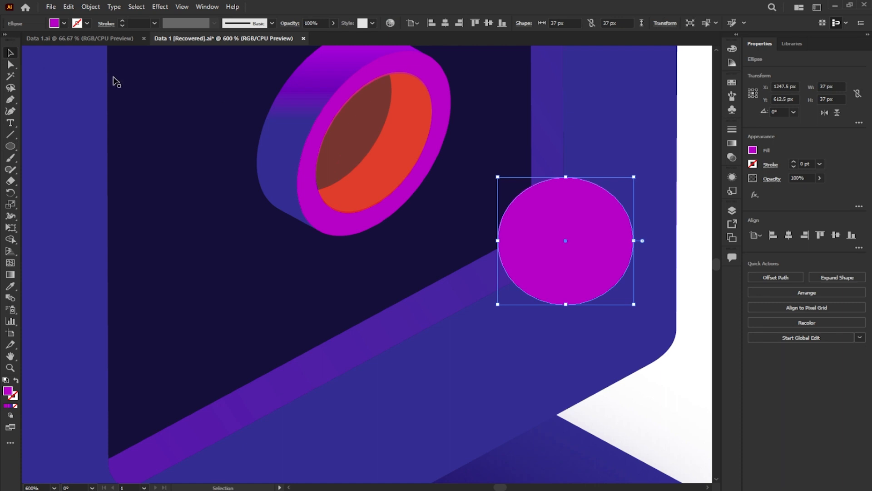
- Fill the circle with orange and set its opacity to 61%
click(752, 150)
click(727, 185)
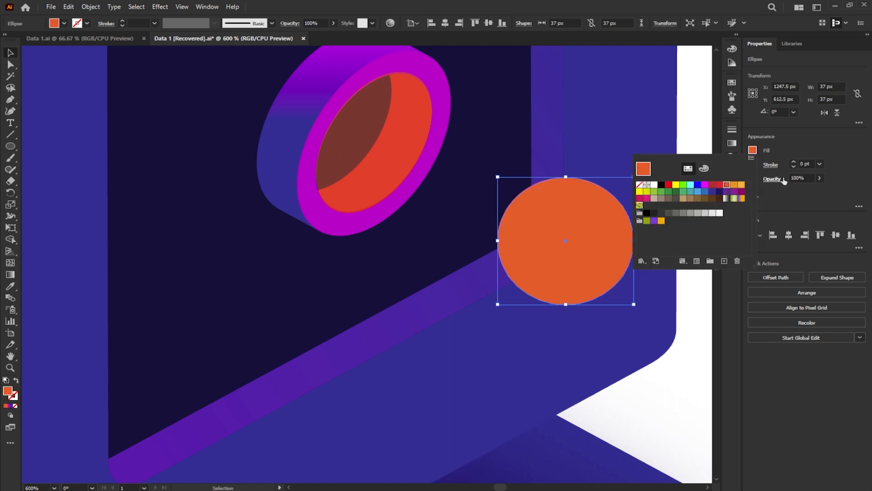
click(821, 178)
click(820, 178)
drag(819, 190, 803, 191)
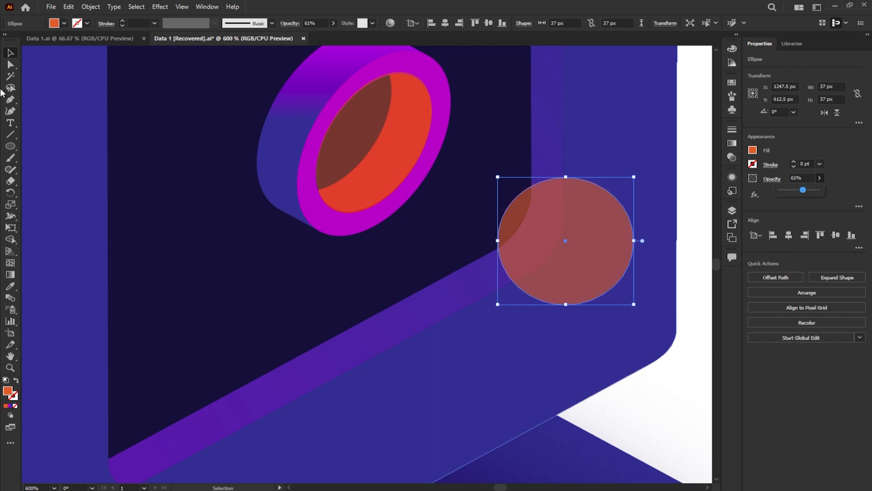
- Draw a 77 × 39 px rectangle covering the circle and extending toward the ring
click(10, 146)
click(50, 146)
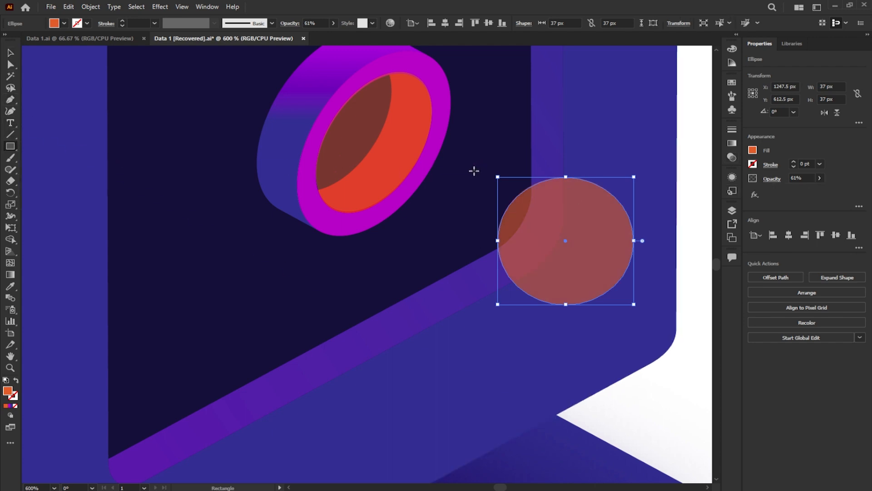
drag(623, 179, 361, 309)
key(v)
- Apply the magenta-to-blue linear gradient to the rectangle and remove its intermediate colour stops
click(733, 144)
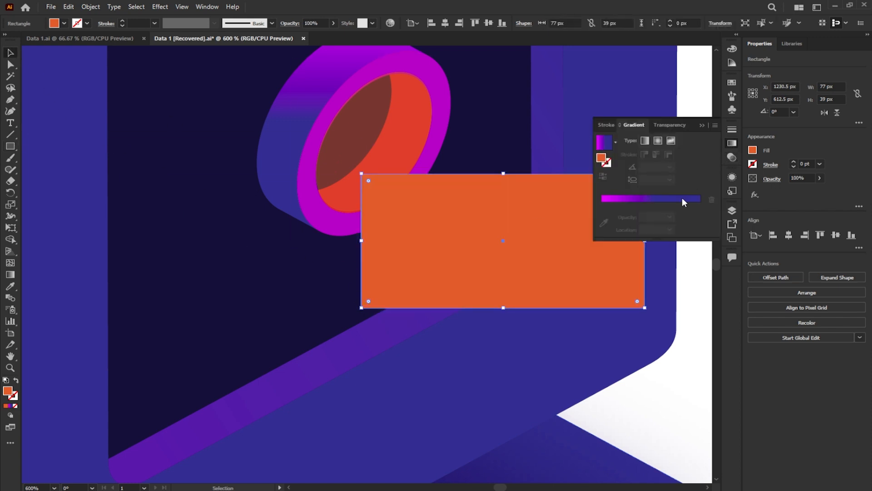
click(670, 210)
drag(648, 218, 644, 218)
click(710, 215)
click(648, 218)
click(710, 214)
click(655, 217)
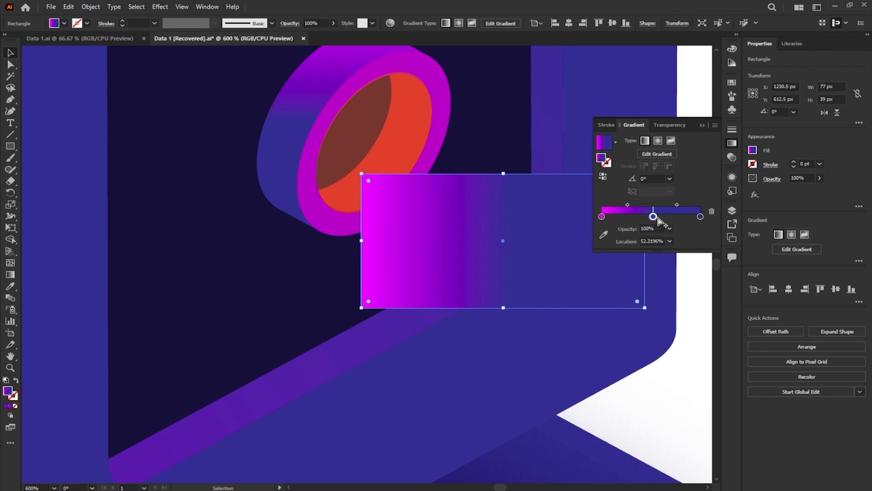
click(711, 212)
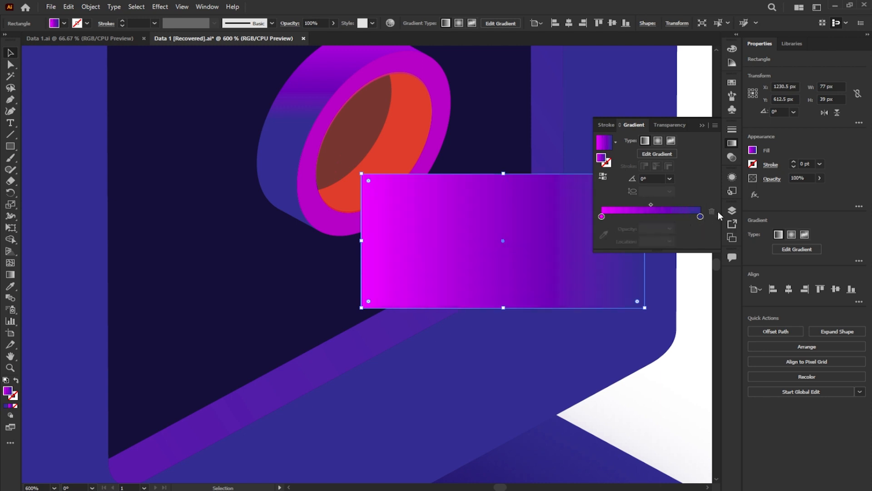
- Change the rectangle's gradient colours to red at the start stop and orange at the end stop
double_click(602, 216)
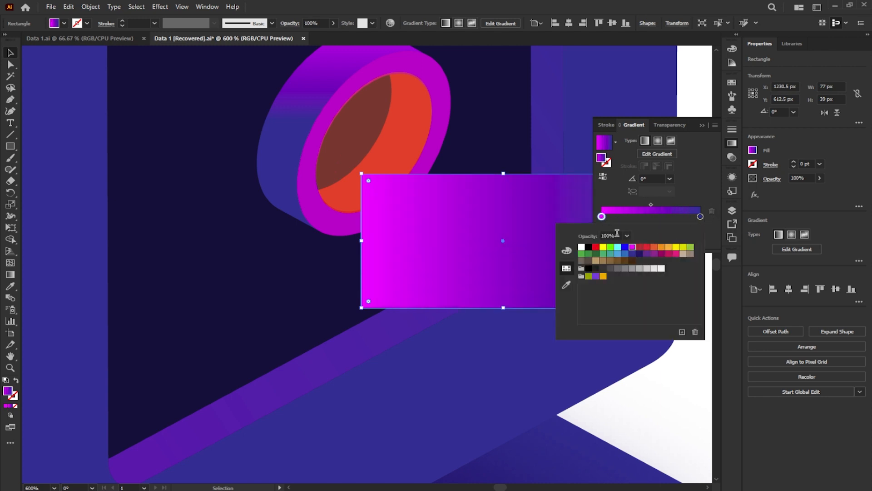
click(648, 247)
double_click(700, 216)
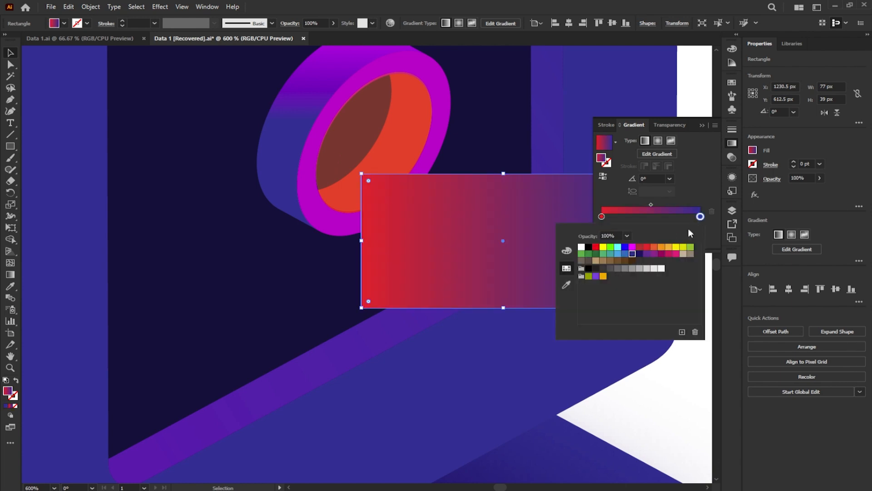
click(655, 248)
- Set the gradient's red start stop to 0% opacity and fully round the rectangle's corners
click(602, 216)
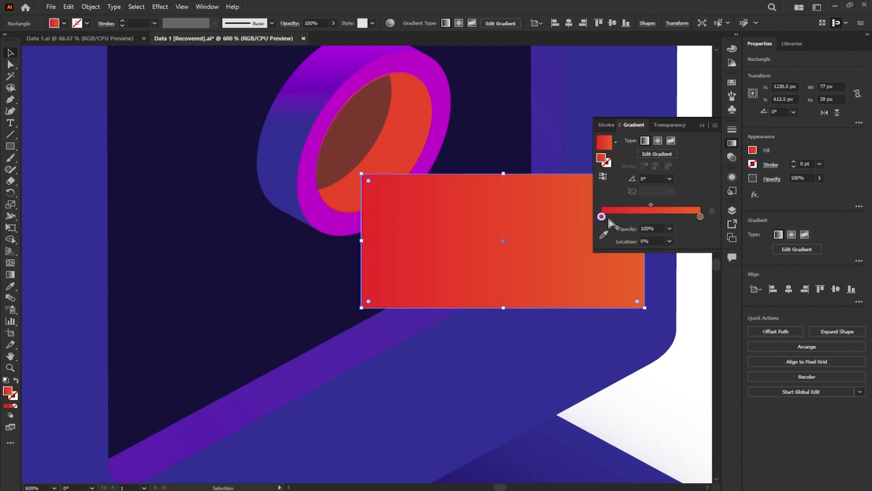
click(708, 178)
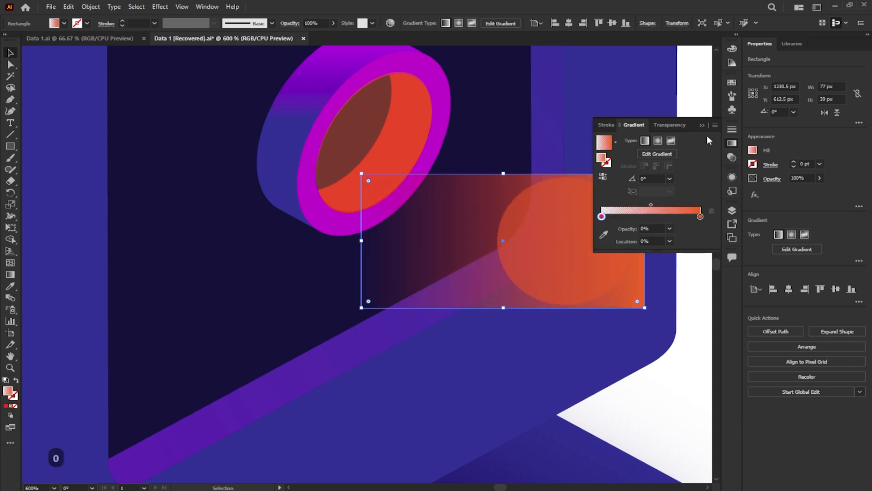
drag(369, 181, 470, 230)
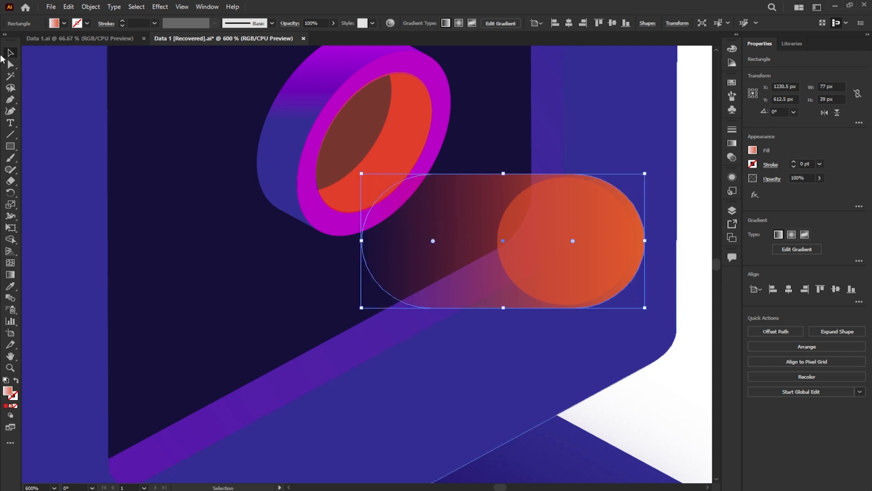
- Move the gradient rounded rectangle and the orange circle up beside the ring, and bring the circle to the front
key(ctrl+shift+a)
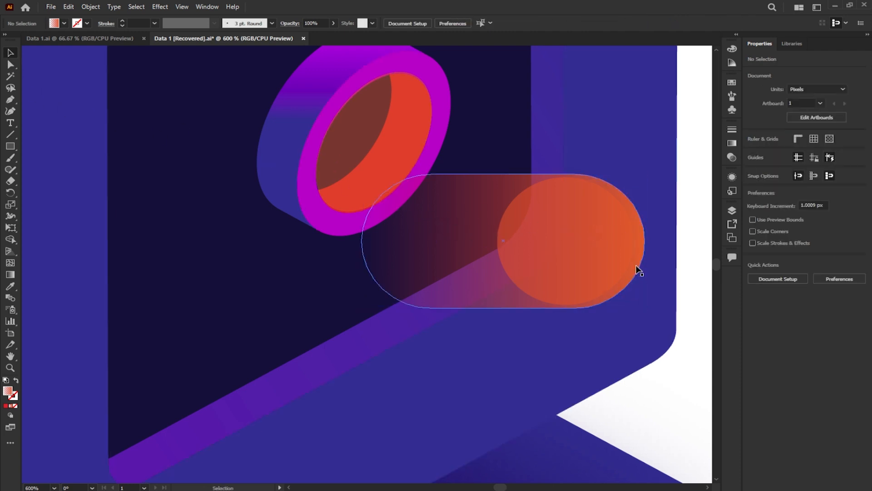
drag(637, 251, 626, 219)
drag(612, 266, 605, 247)
right_click(606, 247)
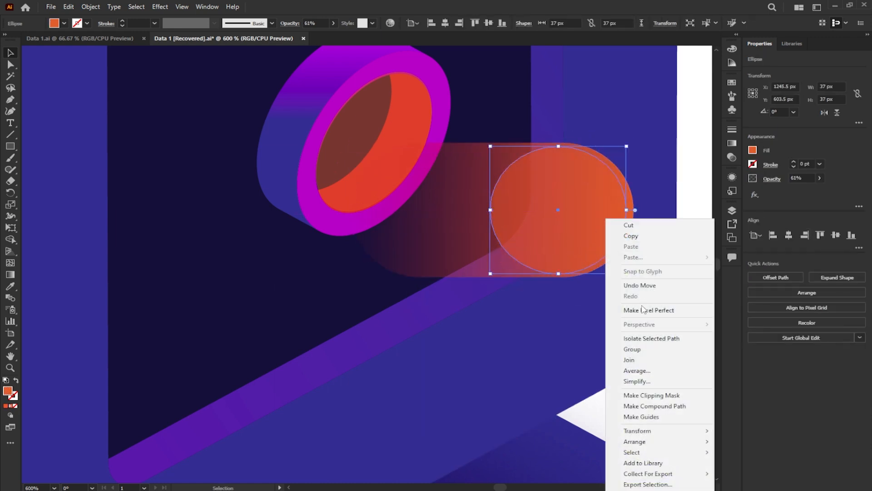
mouse_move(644, 443)
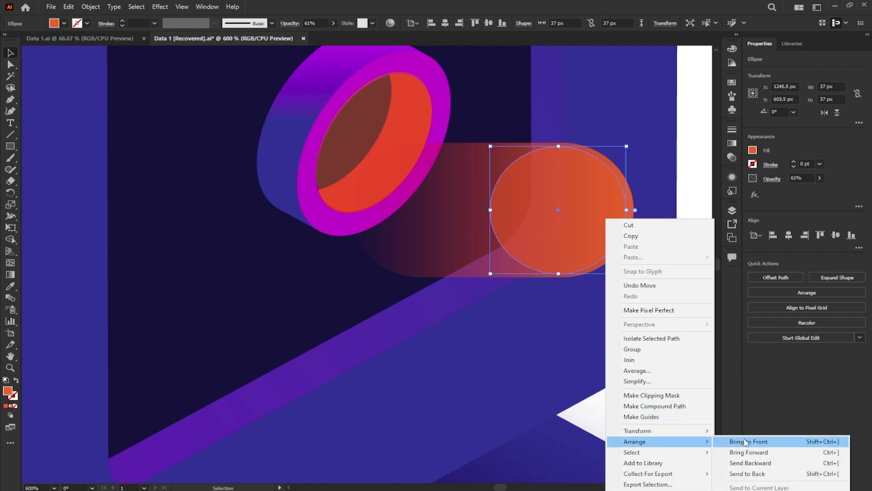
click(738, 442)
- Group the circle with its gradient tail, rotate the group to about 336°, and position it projecting from the ring's opening
shift+click(468, 232)
key(ctrl+g)
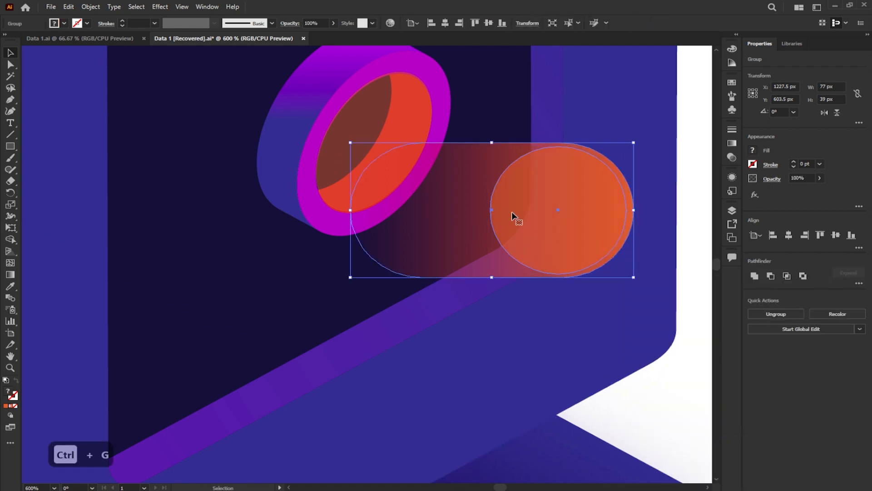
scroll(523, 214, down, 1)
drag(598, 161, 617, 202)
drag(566, 225, 548, 216)
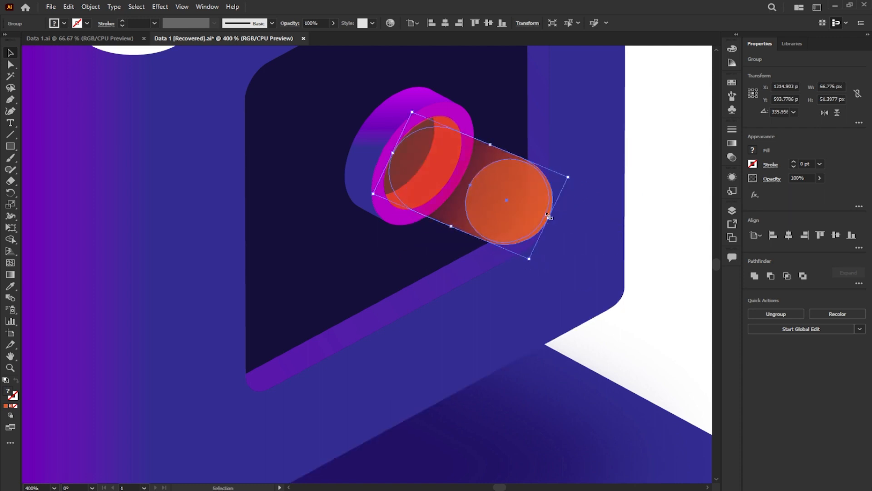
scroll(418, 165, down, 4)
click(592, 183)
- Draw a vertical 24 × 126 px rectangle in the empty area beside the cube and fully round its corners
drag(301, 177, 331, 231)
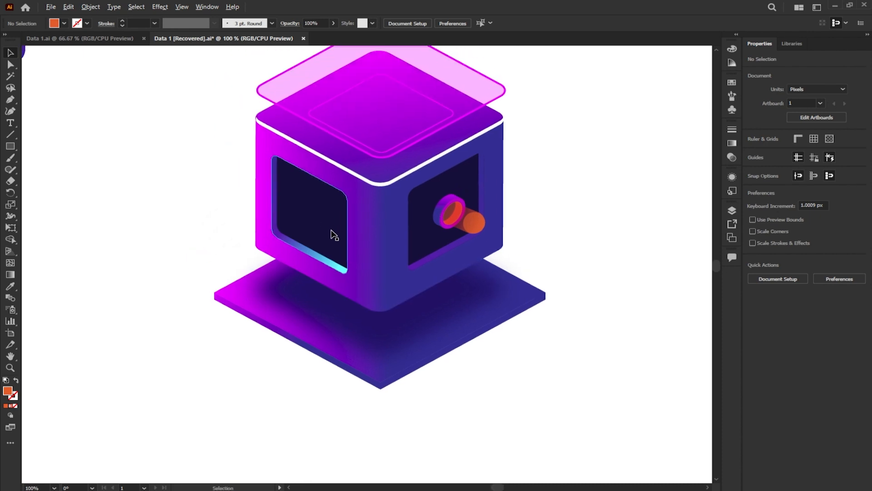
scroll(108, 210, up, 2)
key(m)
drag(45, 130, 74, 275)
drag(52, 138, 60, 191)
key(v)
scroll(265, 207, down, 2)
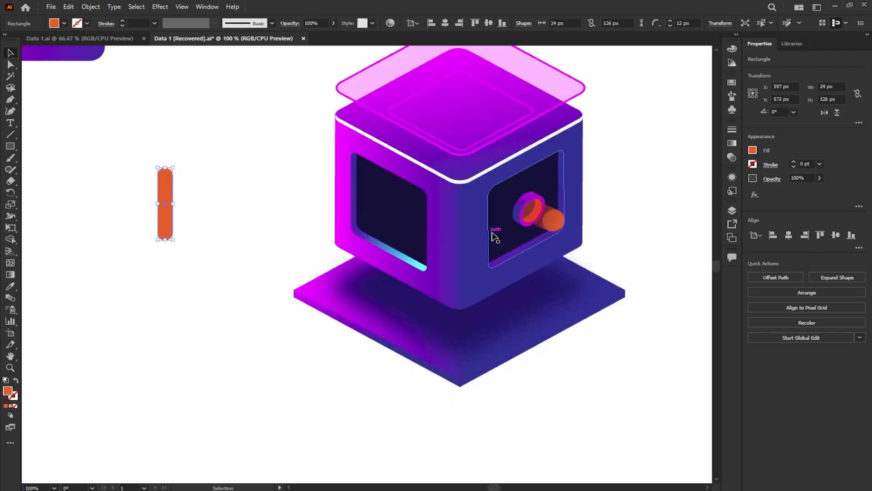
- Sample the beam's red-to-orange gradient onto the rounded bar and set its red start stop to 100% opacity
key(i)
click(538, 216)
scroll(141, 194, up, 2)
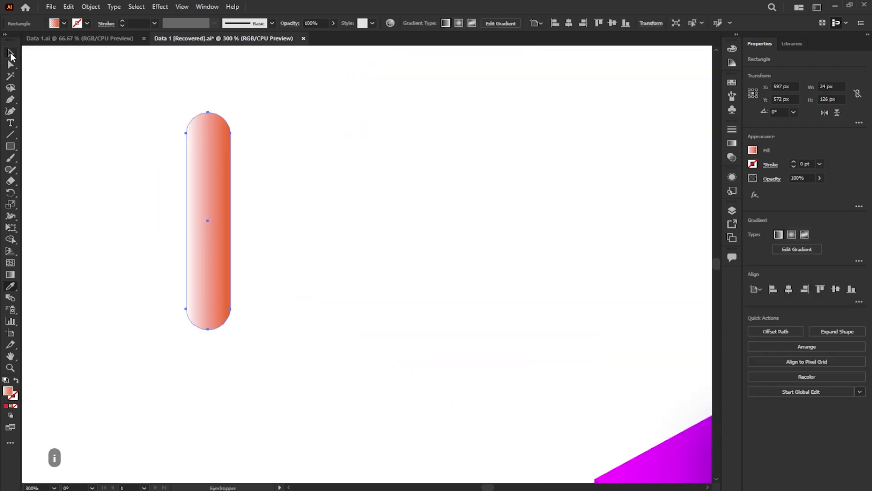
click(10, 54)
click(732, 143)
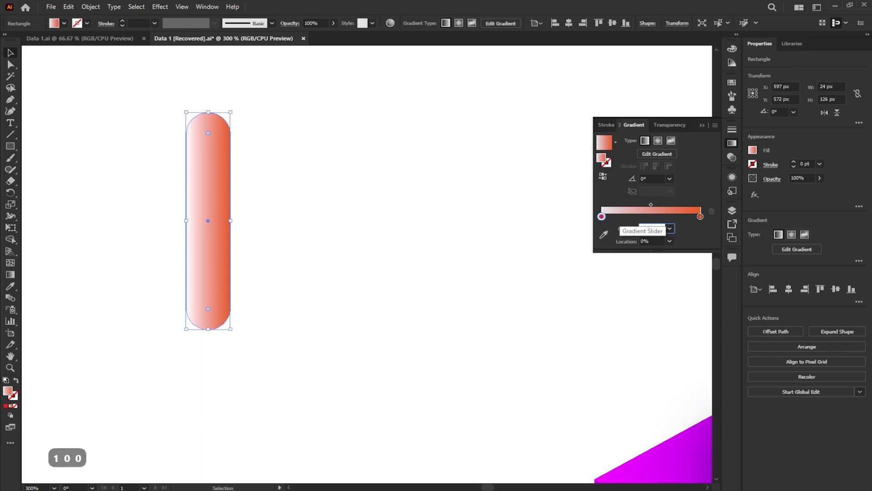
click(702, 235)
- Redirect the bar's gradient to run vertically from red at its upper end to orange at its lower end (-90°)
click(9, 274)
drag(209, 112, 208, 330)
click(11, 54)
- Duplicate the gradient bar horizontally at equal spacing to build a row of six bars
drag(225, 230, 287, 230)
key(ctrl+d)
key(ctrl+d)
key(ctrl+d)
key(ctrl+d)
- Vary the heights of the bars from a common baseline to form a bar chart, and group all six
click(276, 137)
drag(269, 112, 269, 188)
click(330, 132)
drag(329, 113, 329, 155)
click(391, 130)
drag(390, 112, 390, 72)
click(450, 124)
drag(451, 112, 451, 249)
drag(240, 83, 475, 236)
key(ctrl+g)
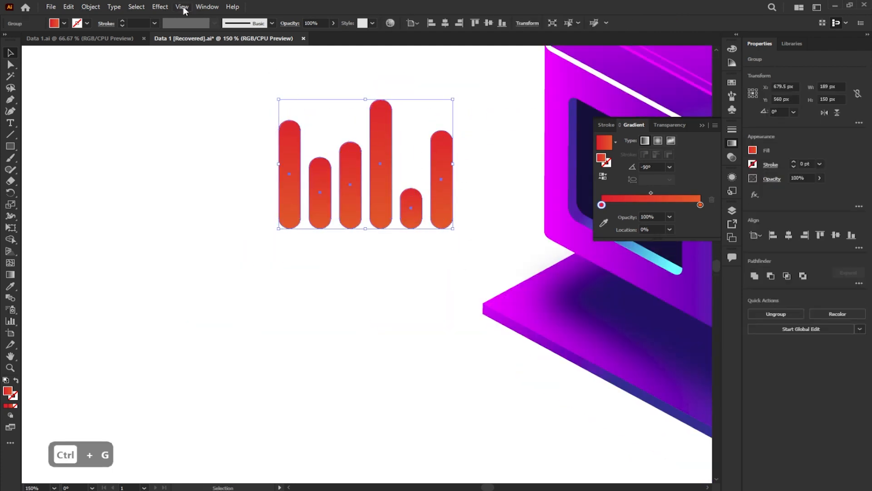
- Apply the classic 3D Extrude & Bevel effect to the bar chart with the Isometric Left position and 0 pt depth
click(159, 6)
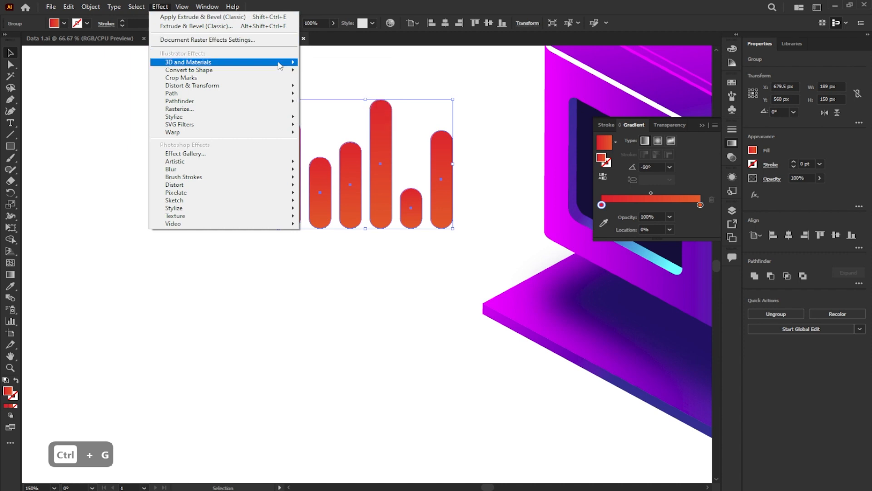
mouse_move(281, 65)
mouse_move(363, 117)
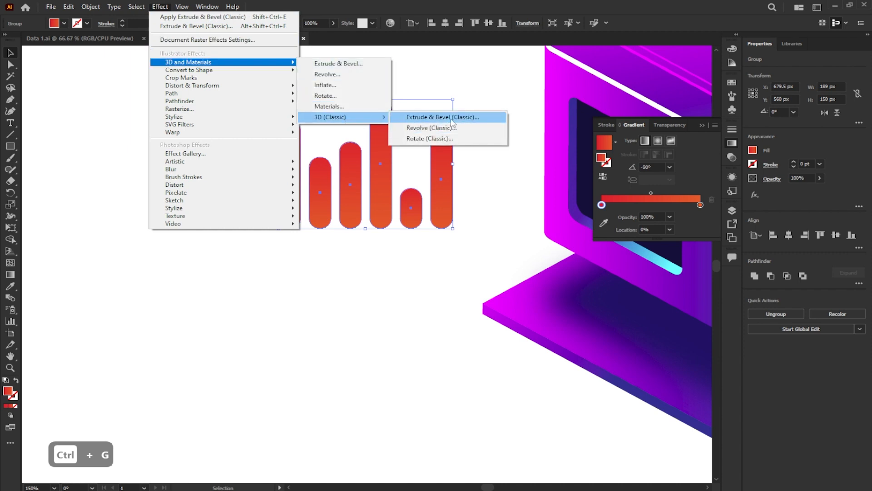
click(451, 117)
click(100, 77)
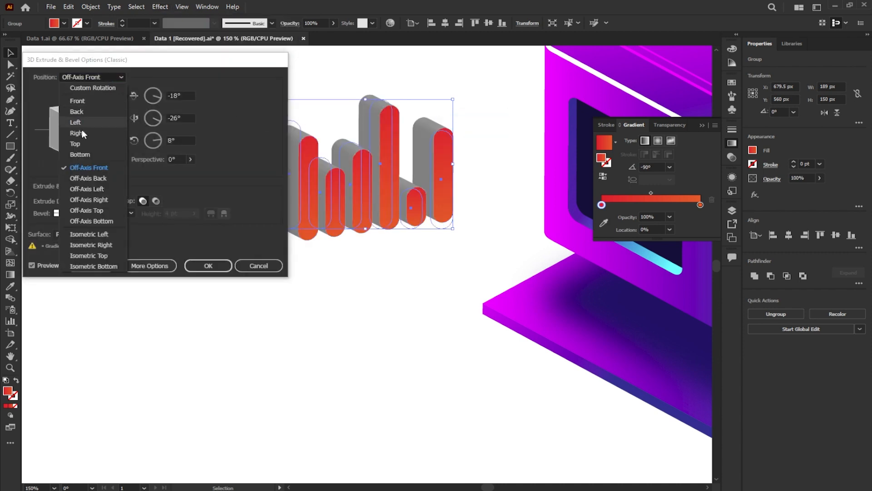
click(79, 234)
click(77, 201)
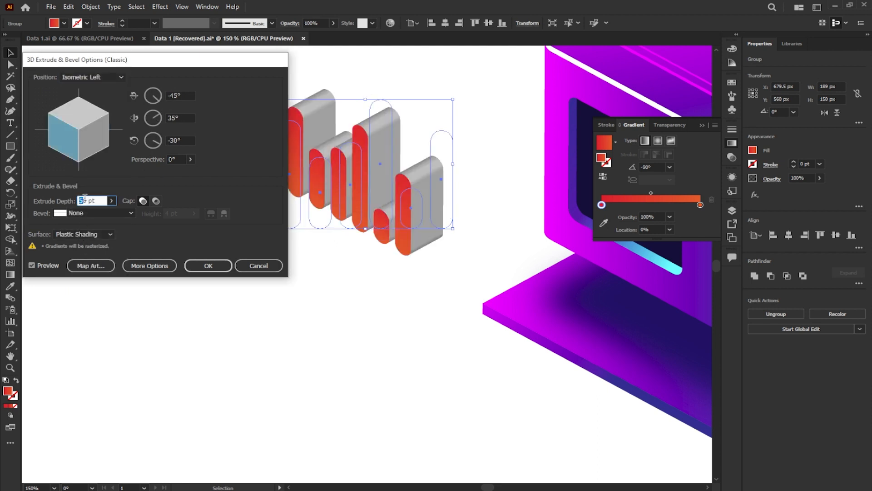
text(0)
key(Return)
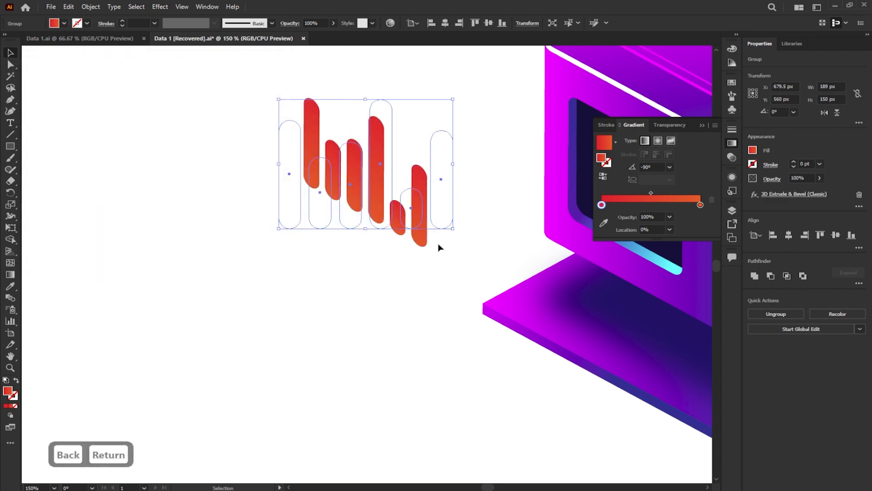
- Scale the bar chart group to about 98 × 78 px and place it inside the cube's left recessed panel
drag(439, 246, 235, 274)
drag(250, 129, 208, 159)
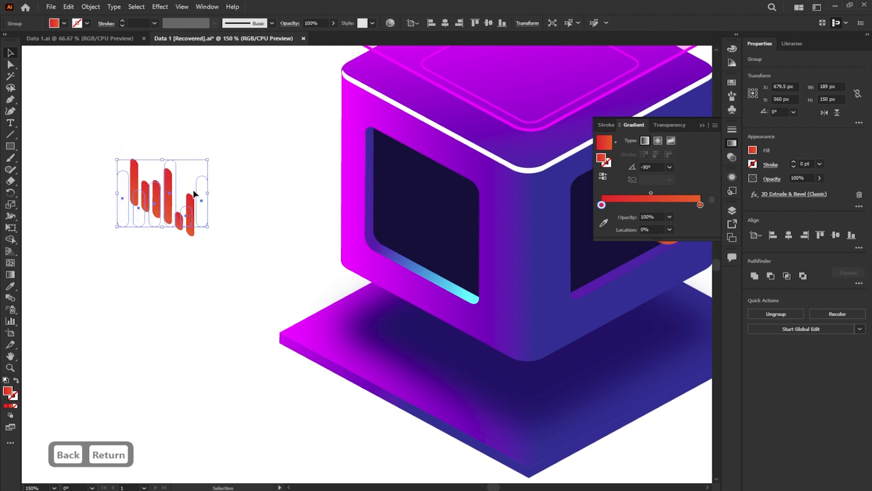
drag(171, 197, 434, 221)
key(ctrl+0)
click(308, 304)
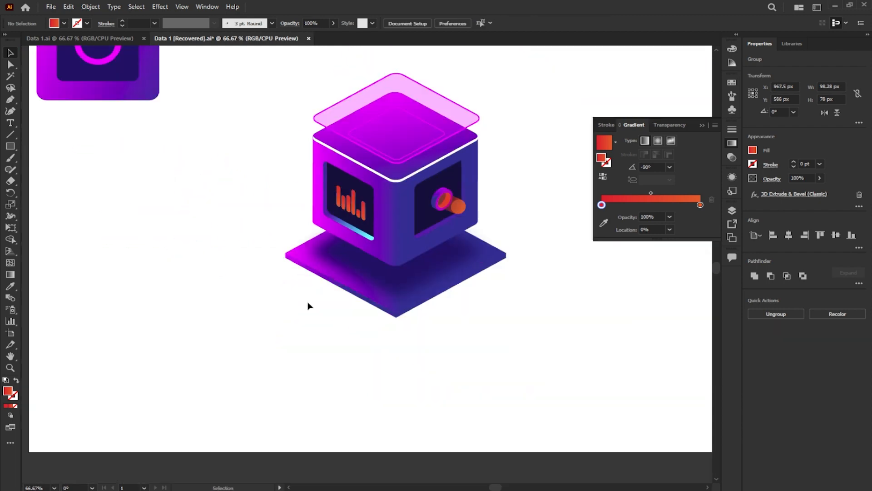
scroll(465, 311, up, 1)
click(379, 305)
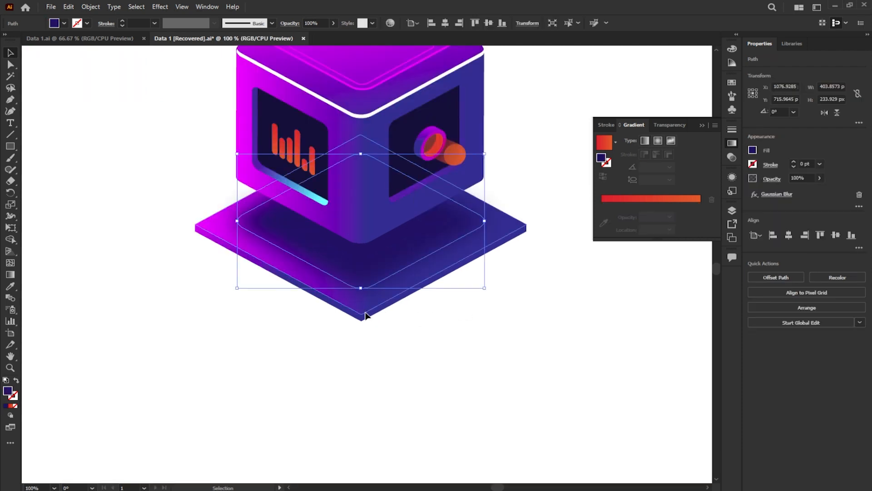
click(366, 312)
drag(366, 311, 358, 378)
key(ctrl+z)
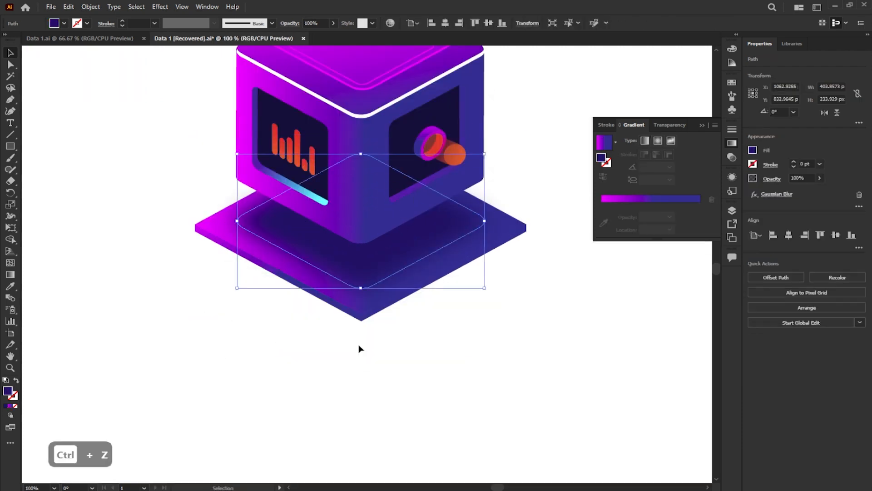
- Duplicate the blurred shadow below the base slab at about 604 × 350 px and send the copy to the back
drag(367, 269, 367, 339)
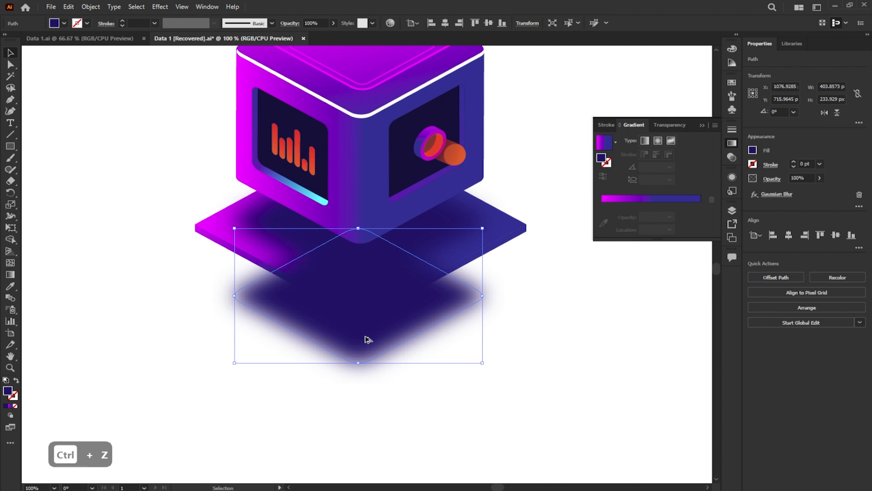
drag(480, 367, 544, 396)
right_click(416, 331)
mouse_move(438, 282)
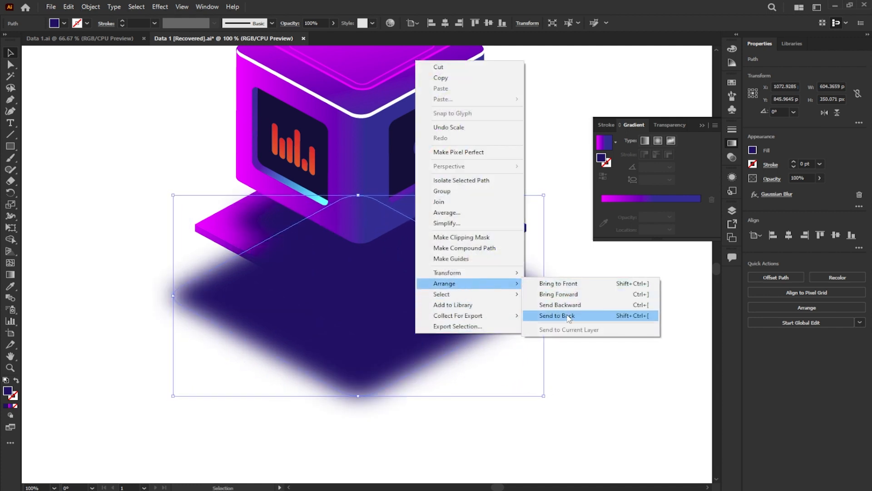
click(586, 313)
- Move the large shadow up beneath the base slab and slightly adjust its size so it surrounds the slab's front edges
drag(396, 347, 409, 310)
drag(555, 164, 545, 169)
drag(396, 332, 389, 328)
click(620, 328)
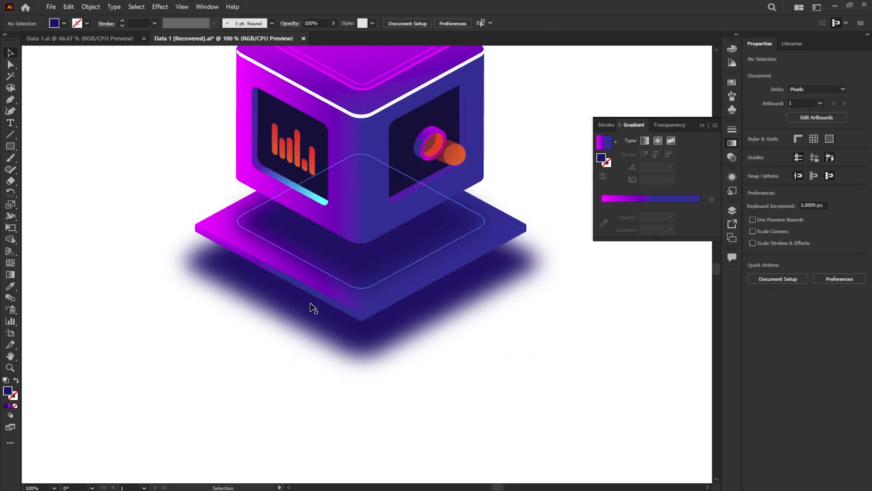
- Duplicate the base slab's top face into the empty area to the right of the illustration
click(360, 316)
drag(359, 314, 398, 357)
scroll(417, 345, up, 1)
drag(499, 320, 579, 303)
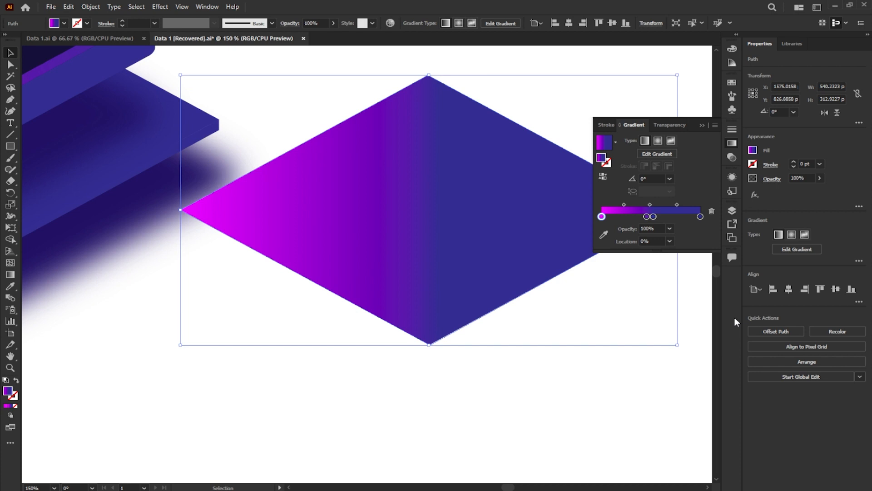
- Place a copy of the diamond 4 px higher and subtract it with Minus Front to leave a thin V-shaped strip
scroll(442, 329, up, 2)
drag(414, 315, 414, 313)
scroll(414, 352, up, 3)
shift+click(415, 350)
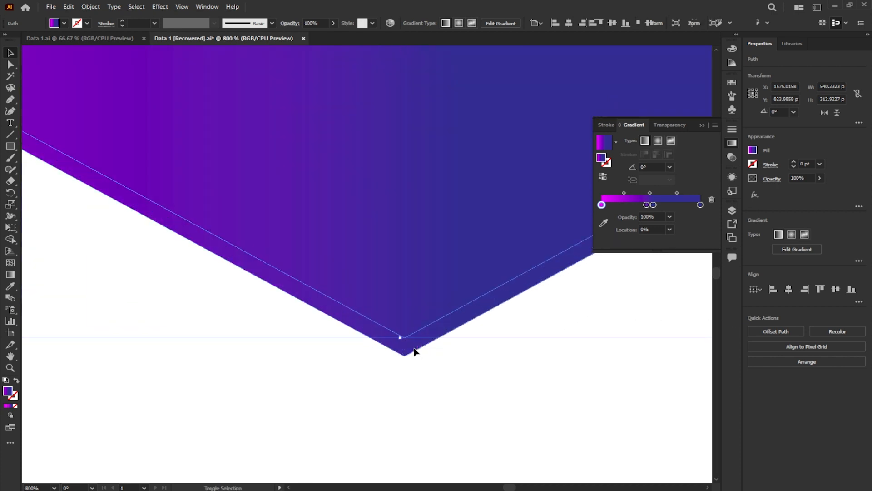
click(770, 275)
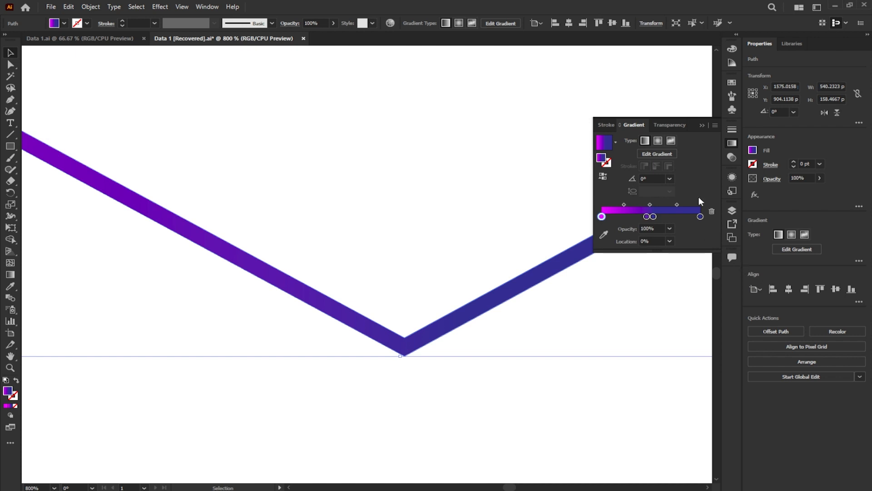
- Change the V-shaped strip's gradient fill to solid white
click(701, 125)
click(753, 151)
click(655, 185)
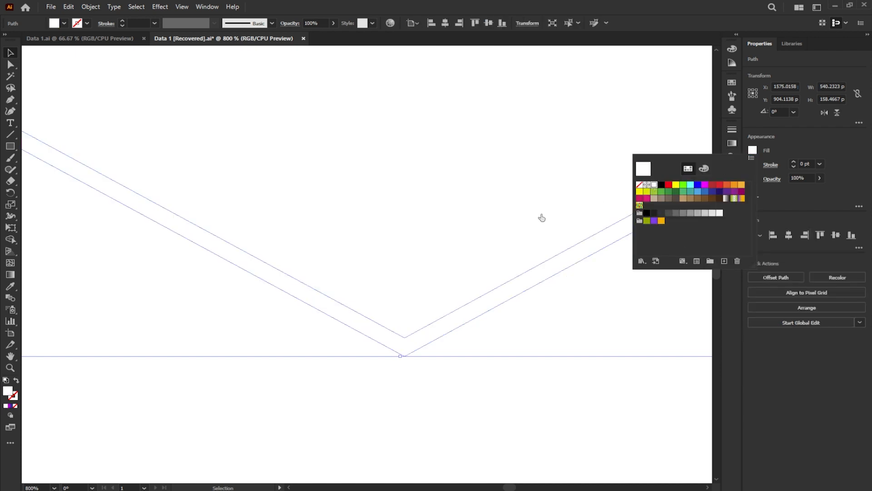
click(461, 253)
- Align the white V-shaped strip with the front edges of the base slab's top face as a highlight
scroll(461, 253, down, 8)
drag(461, 247, 280, 263)
scroll(396, 277, up, 1)
scroll(280, 263, up, 10)
drag(338, 252, 368, 288)
scroll(368, 288, down, 5)
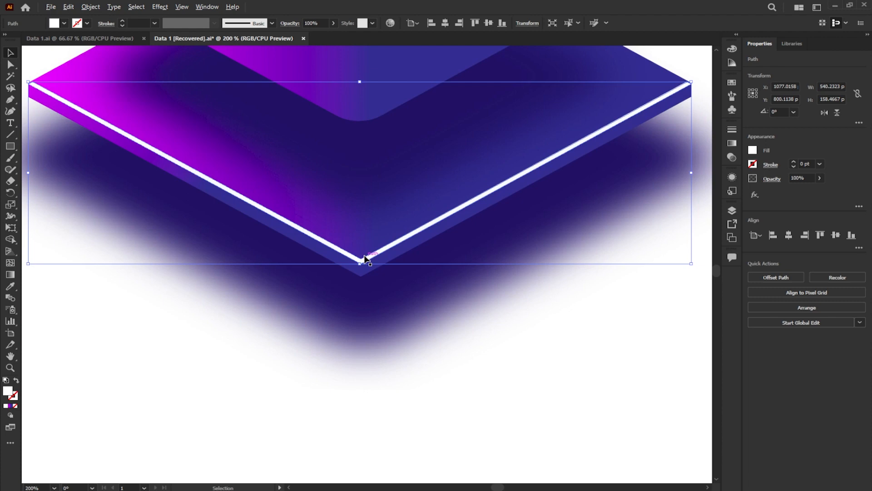
scroll(364, 258, down, 2)
click(413, 342)
scroll(411, 337, down, 1)
drag(546, 229, 455, 272)
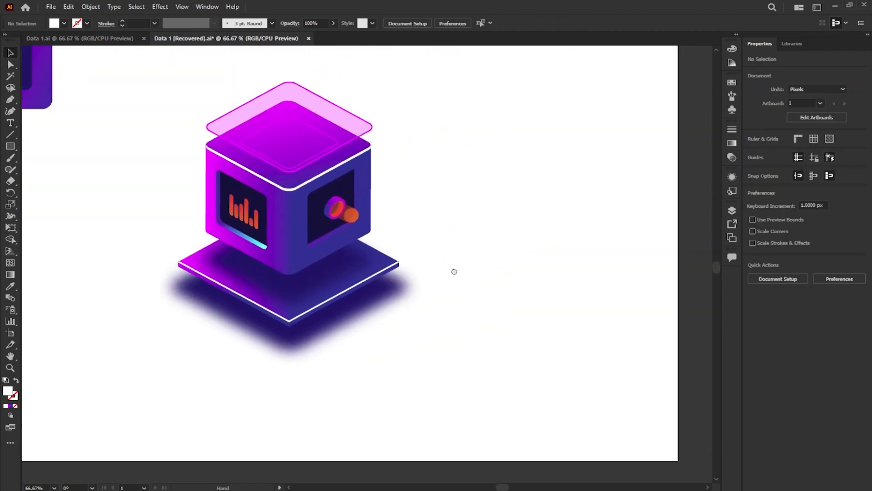
- Draw an open angular path with the Pen tool from the cube's lower left face, down across the base slab and around its front to the right
scroll(282, 159, up, 2)
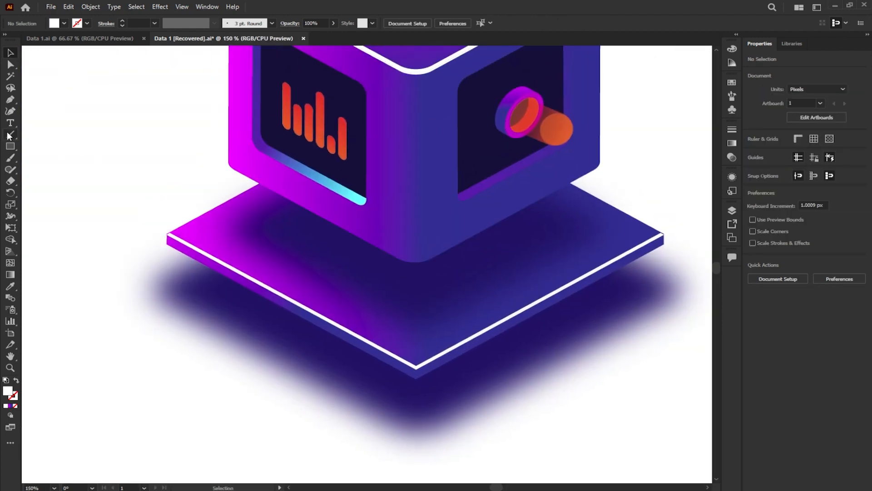
click(11, 100)
scroll(303, 195, up, 1)
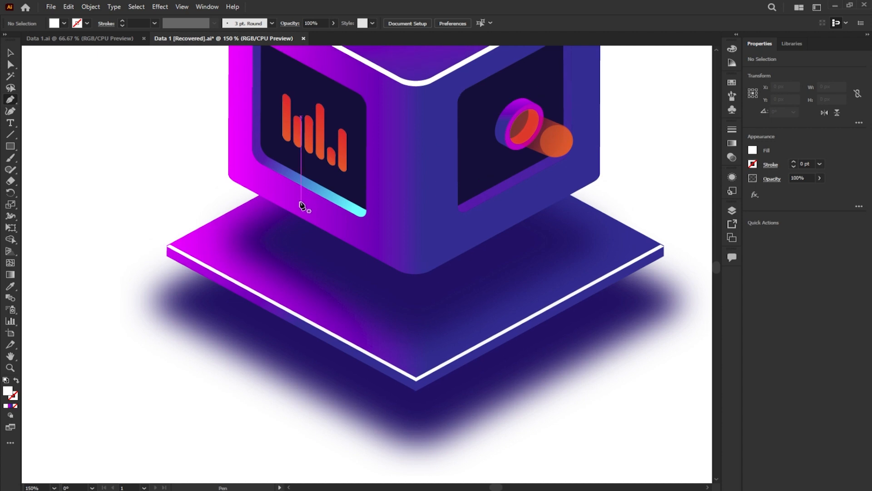
click(301, 201)
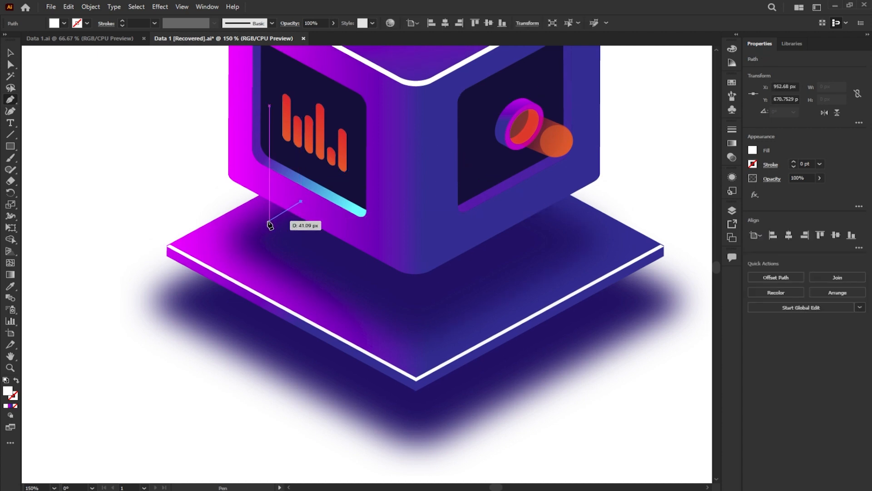
click(269, 222)
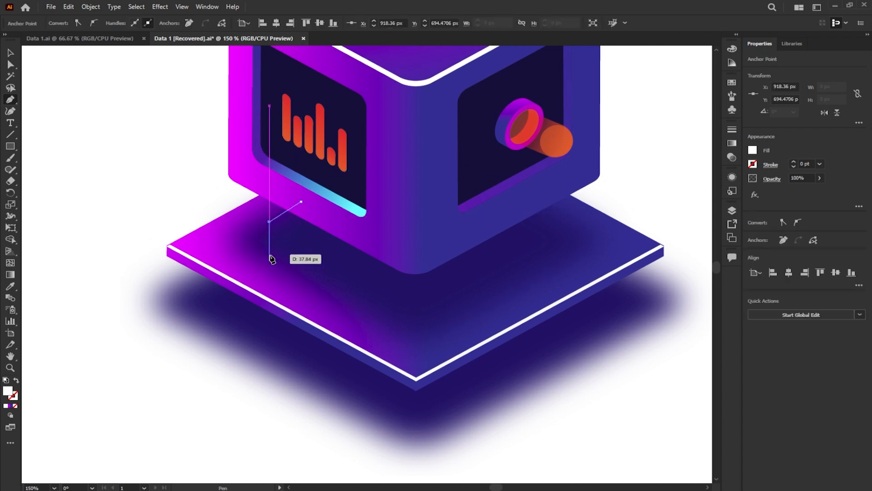
click(270, 264)
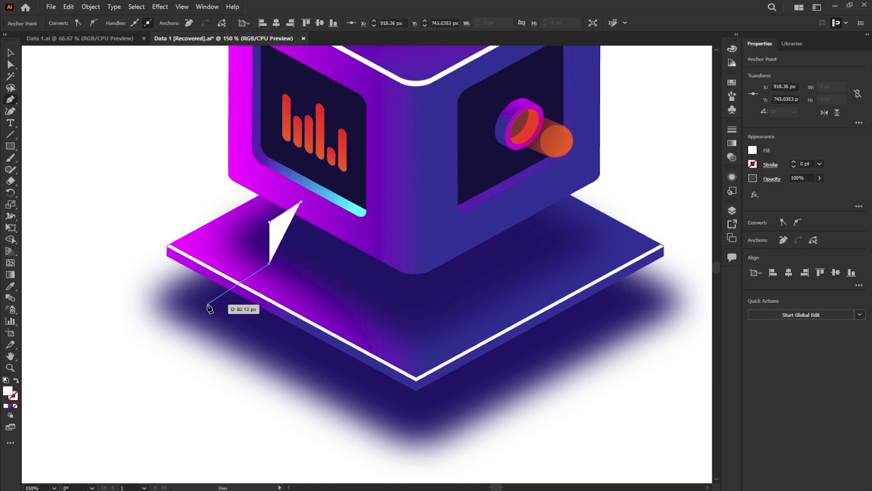
drag(207, 304, 208, 356)
click(207, 375)
drag(405, 468, 364, 328)
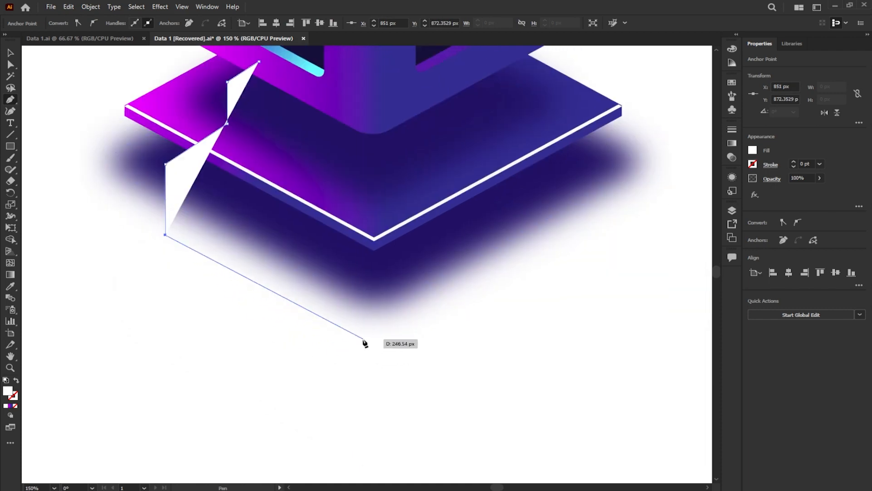
click(374, 347)
click(665, 179)
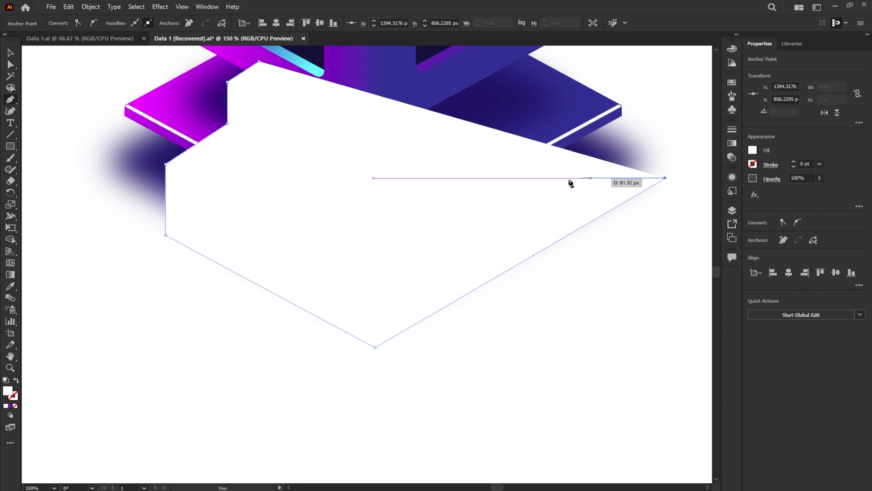
- Remove the new path's fill and give it a 6 pt magenta stroke
click(9, 54)
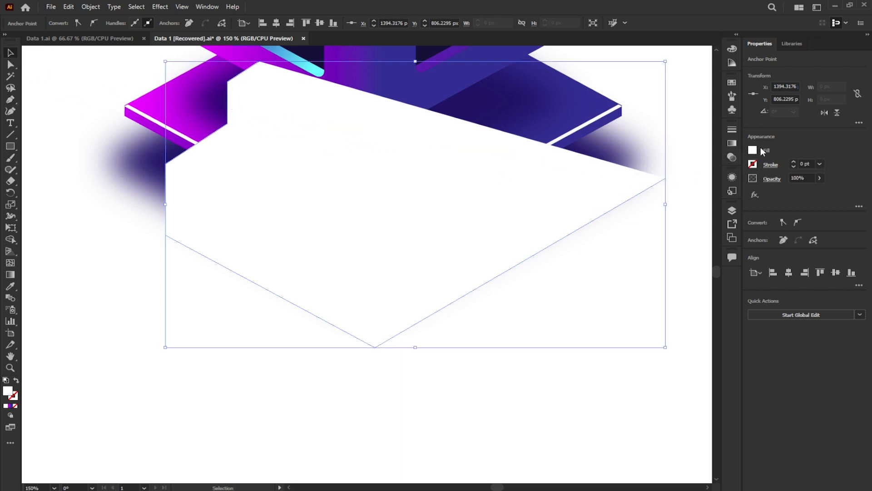
click(753, 150)
click(640, 185)
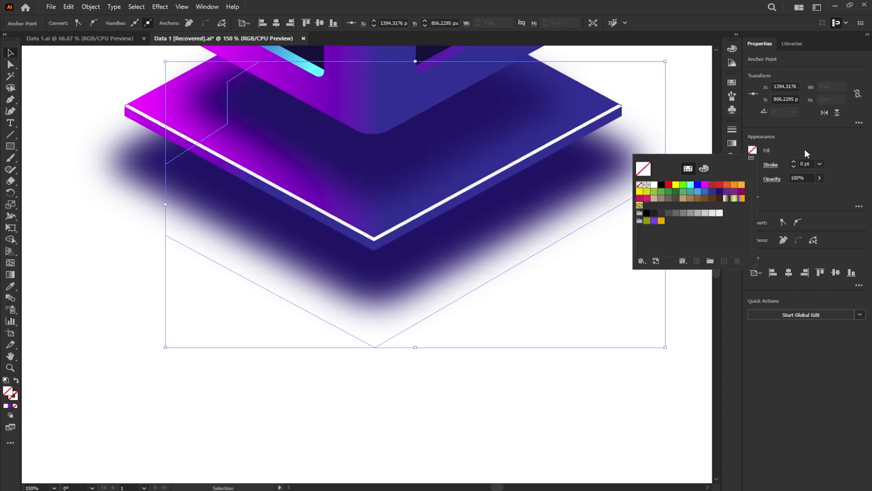
click(753, 164)
click(705, 199)
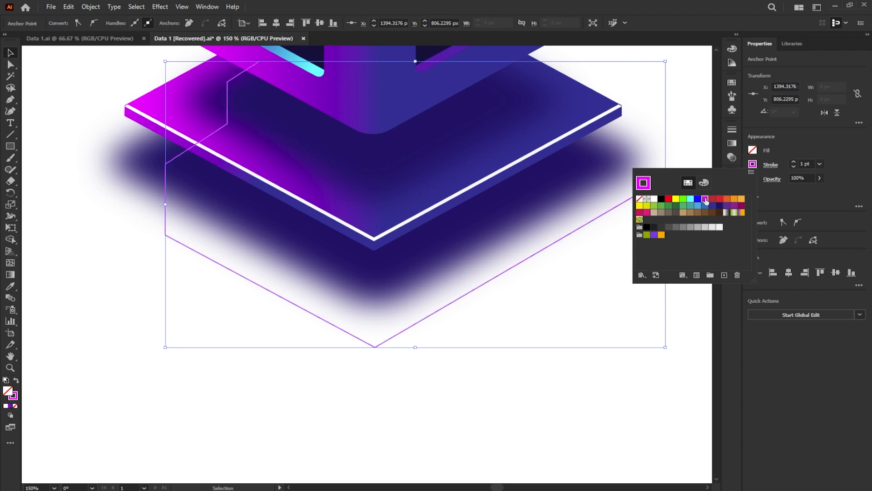
click(782, 149)
click(820, 164)
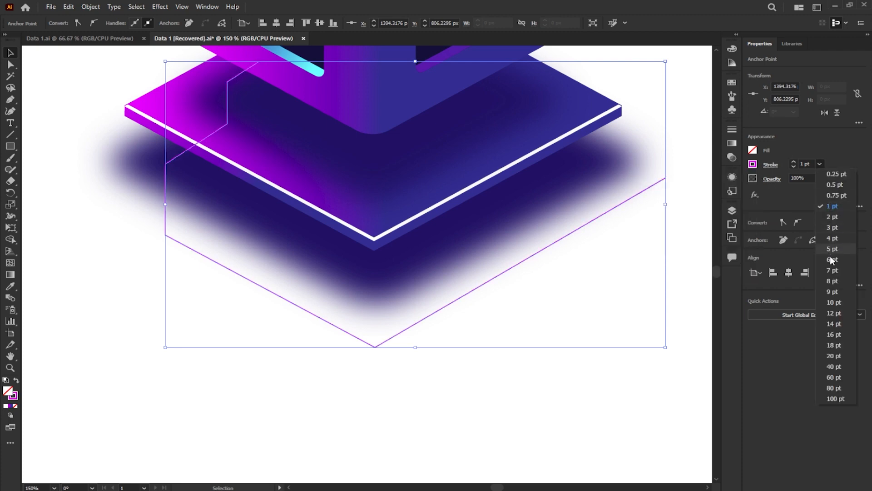
click(831, 260)
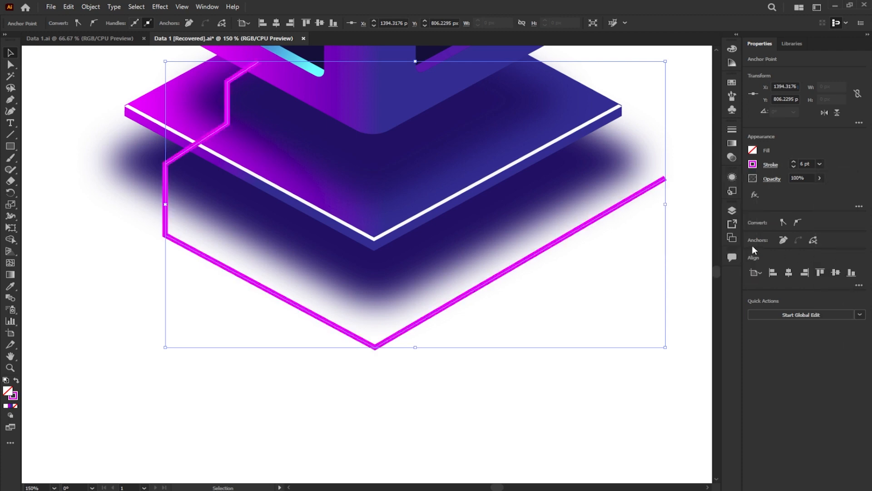
- Round the magenta line's first three bends below the cube, the second to about 17 px and the third to about 13 px
click(10, 65)
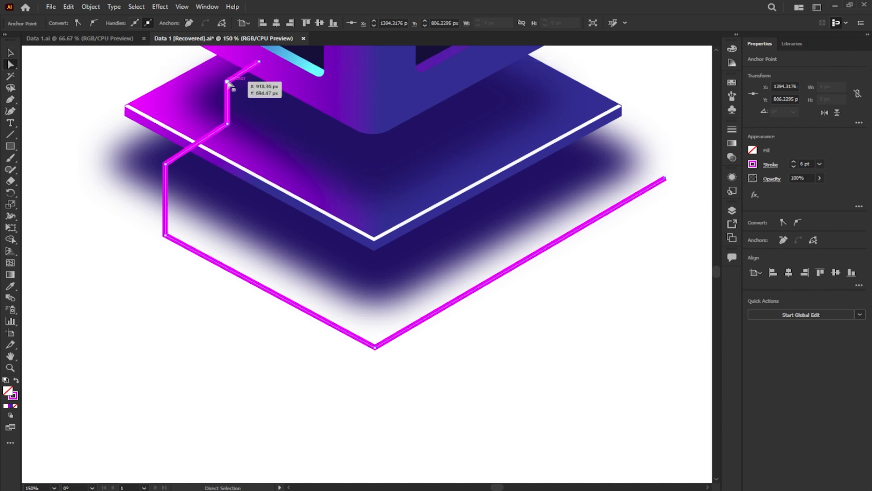
click(235, 86)
drag(240, 88, 240, 87)
click(227, 124)
drag(220, 120, 212, 116)
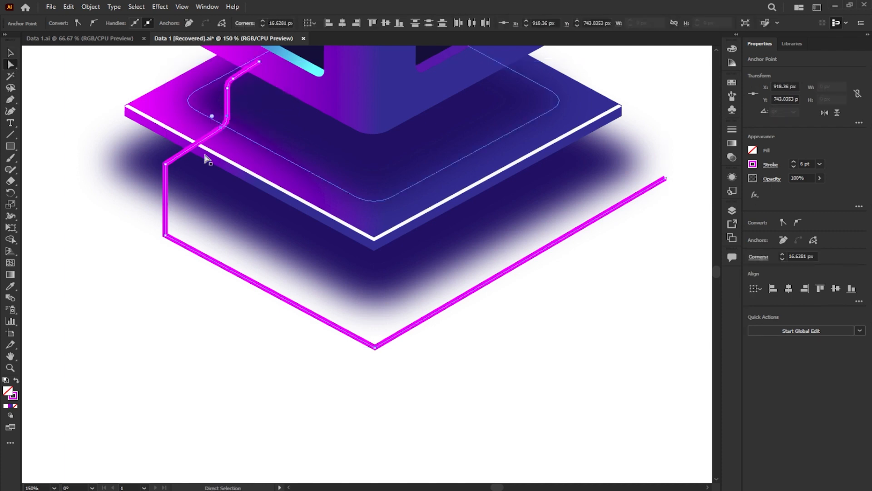
click(166, 164)
drag(178, 173, 176, 173)
- Round the magenta line's lower left bend to about 7 px and its front bend to about 13 px
scroll(169, 231, up, 3)
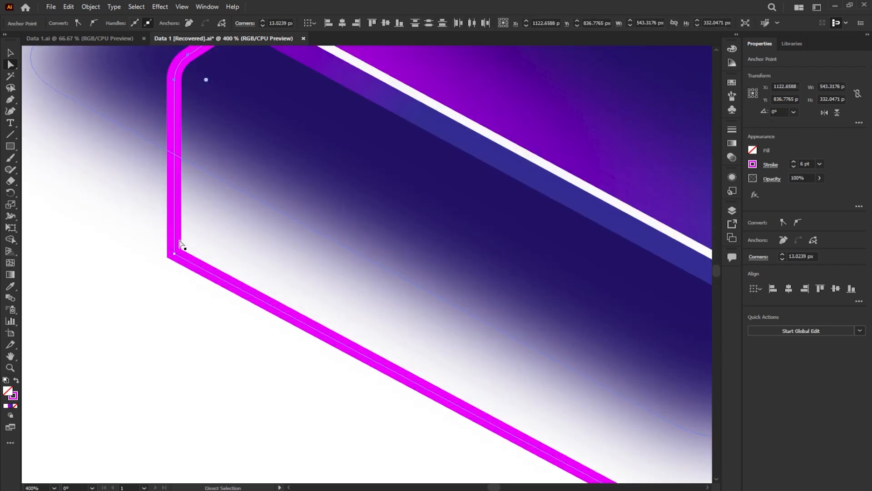
click(174, 254)
drag(193, 245, 194, 245)
scroll(212, 221, down, 5)
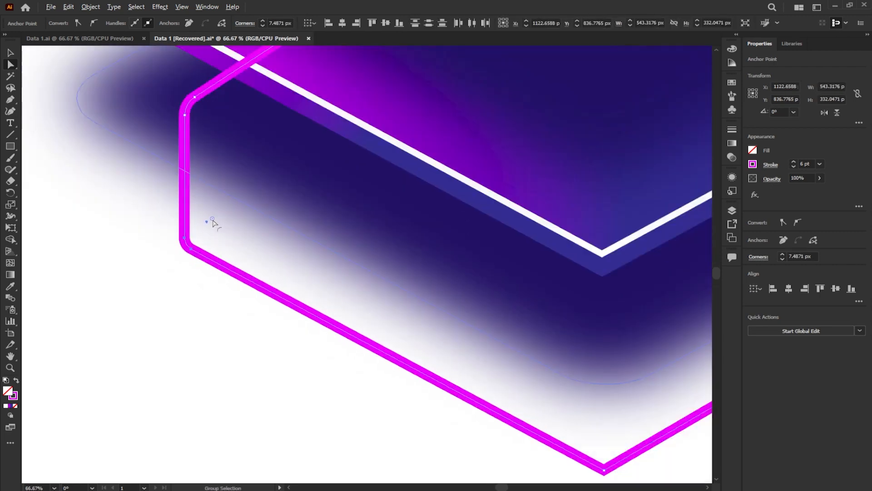
scroll(301, 275, up, 5)
click(303, 276)
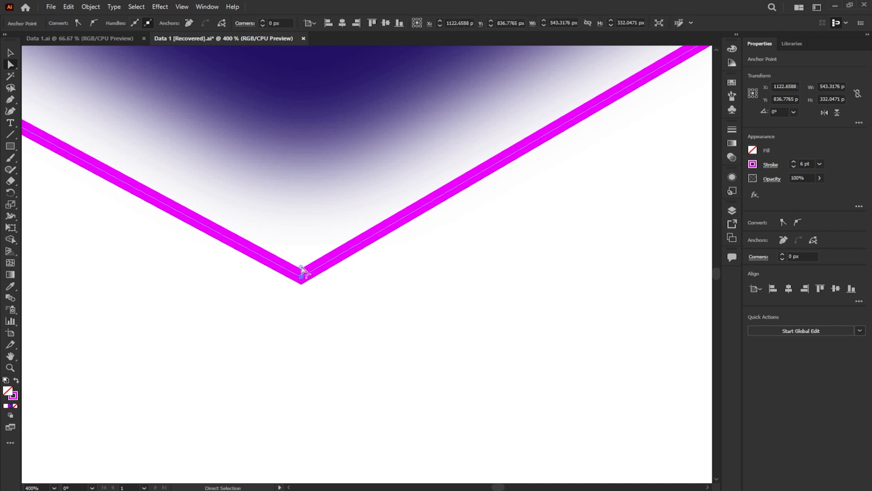
drag(302, 246, 302, 245)
scroll(318, 232, down, 4)
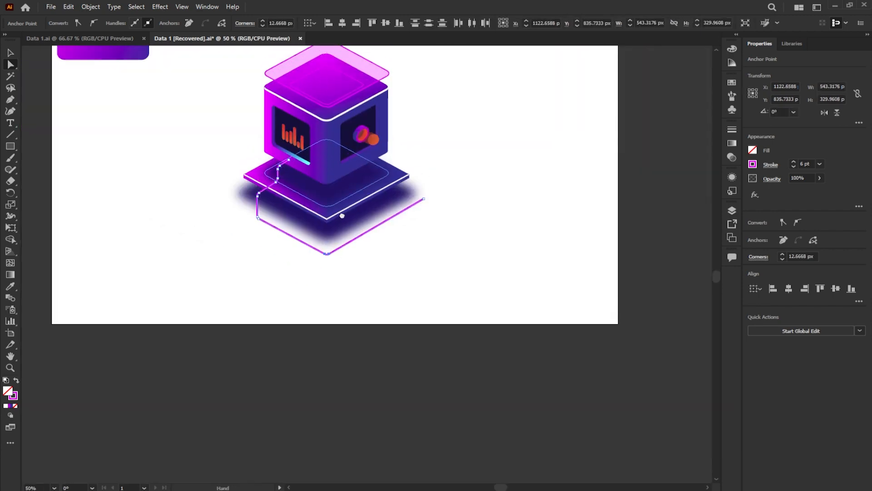
scroll(310, 207, up, 2)
key(v)
click(133, 124)
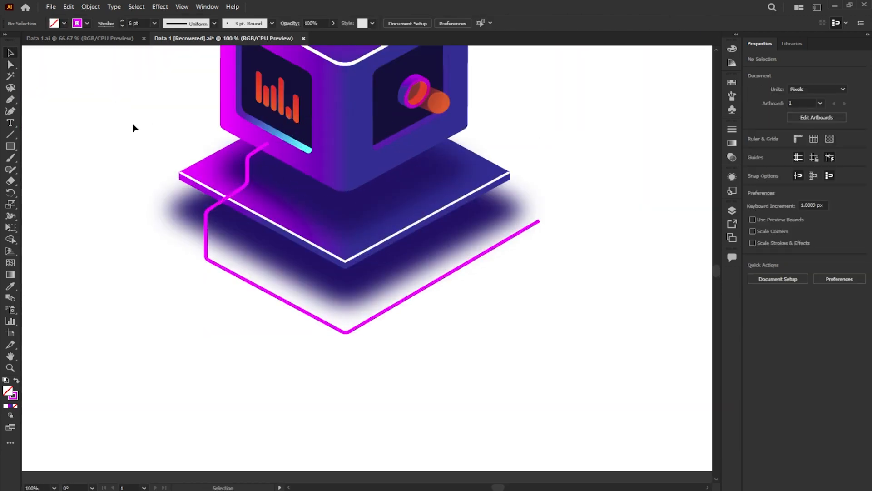
scroll(165, 88, up, 2)
click(644, 88)
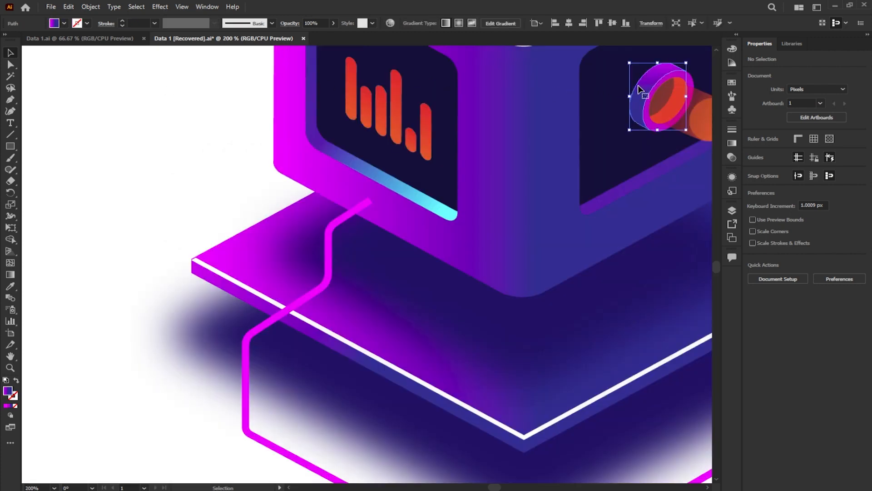
drag(596, 103, 476, 140)
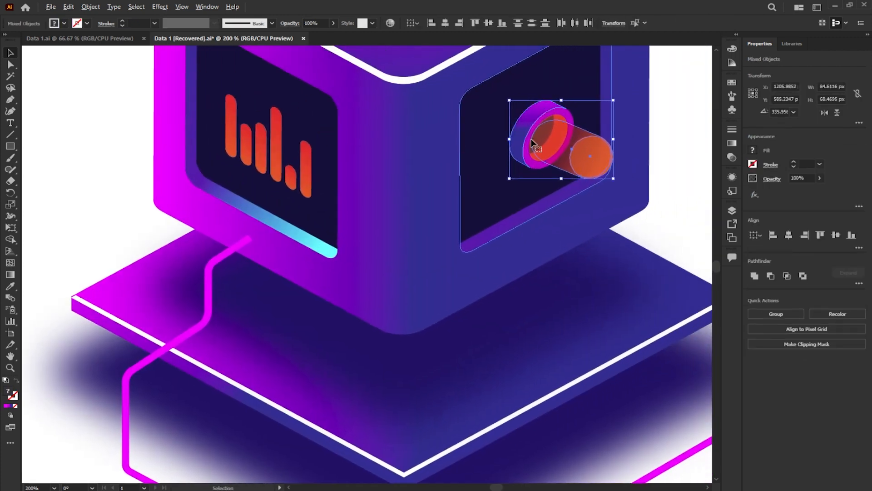
click(685, 132)
click(558, 115)
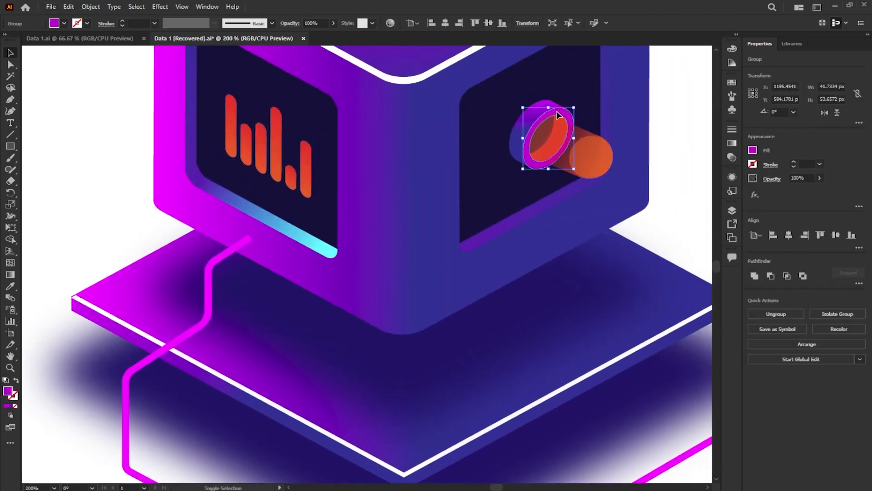
scroll(503, 149, up, 5)
scroll(482, 163, down, 3)
scroll(517, 317, up, 6)
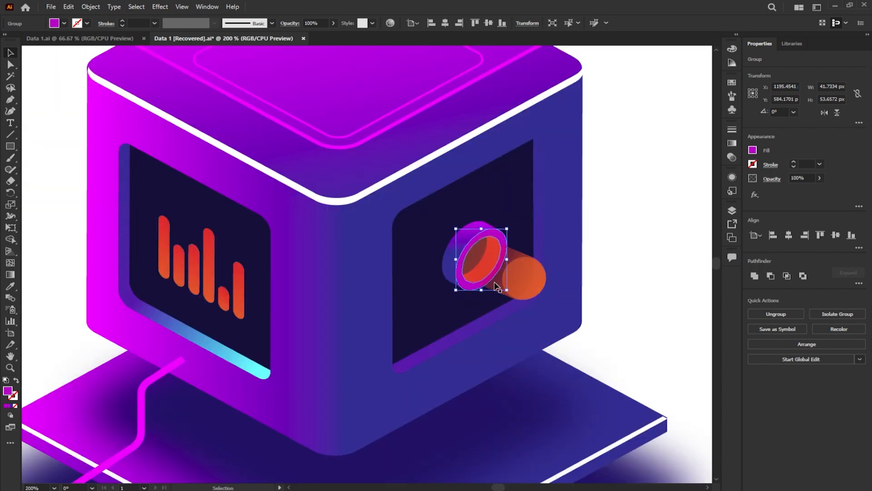
shift+click(439, 135)
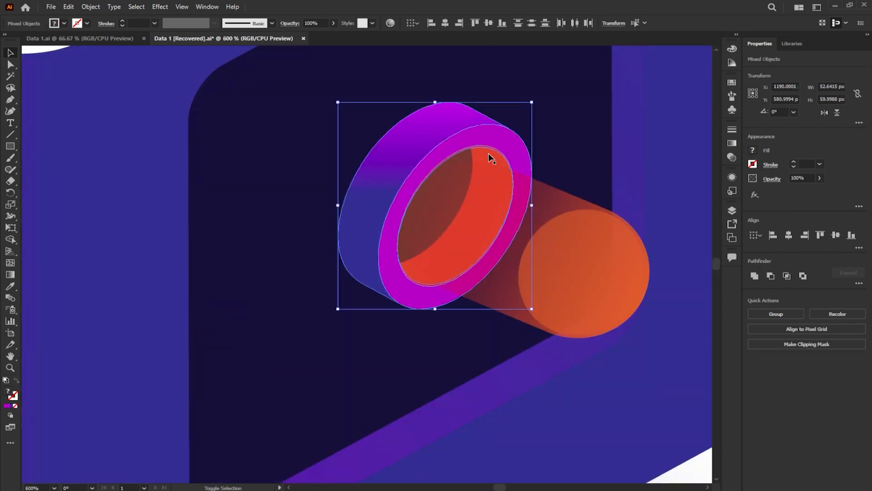
shift+click(483, 150)
scroll(484, 156, down, 3)
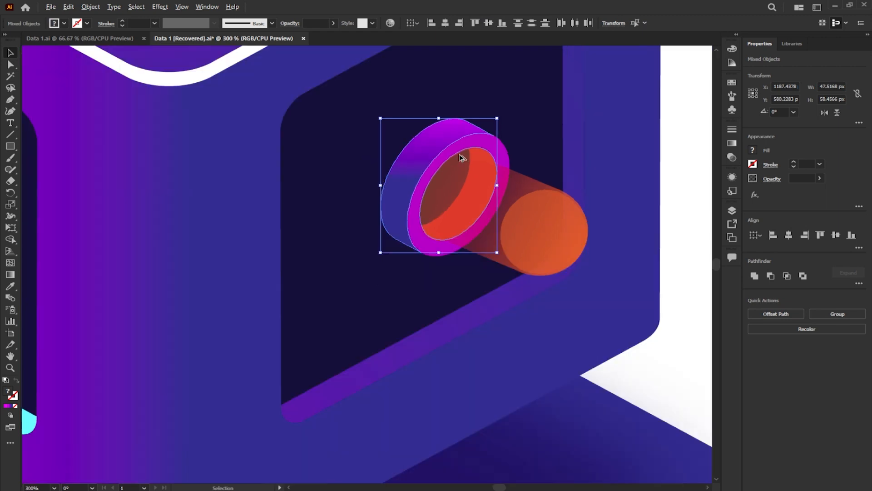
drag(472, 161, 181, 300)
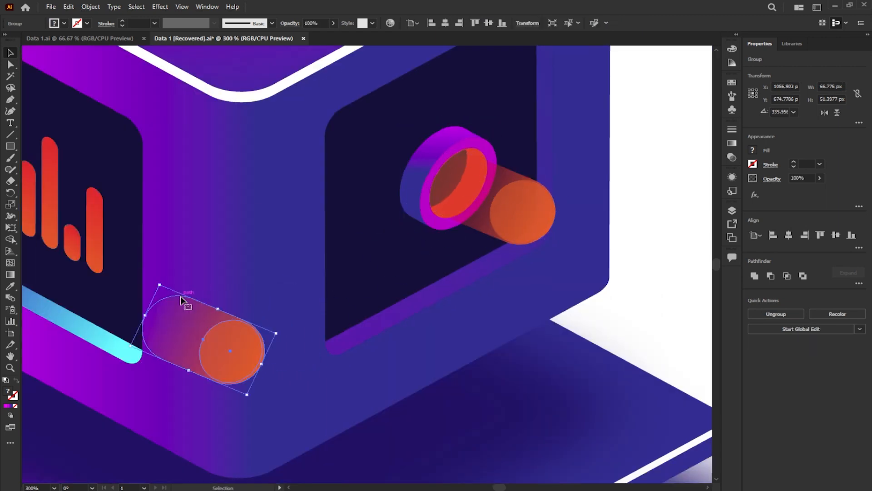
key(Delete)
- Duplicate the ring from the right panel beside the magenta line's upper end, group the copy and flip it horizontally
click(427, 179)
drag(260, 212, 390, 176)
drag(560, 151, 171, 314)
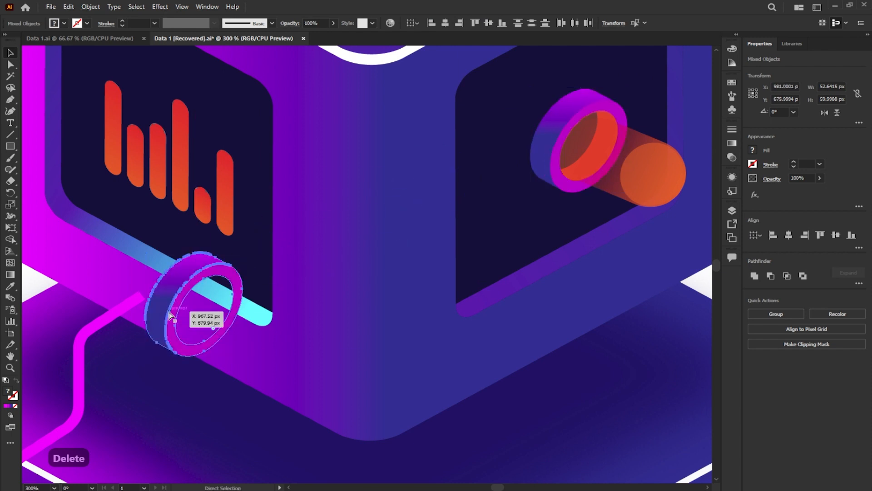
key(ctrl+g)
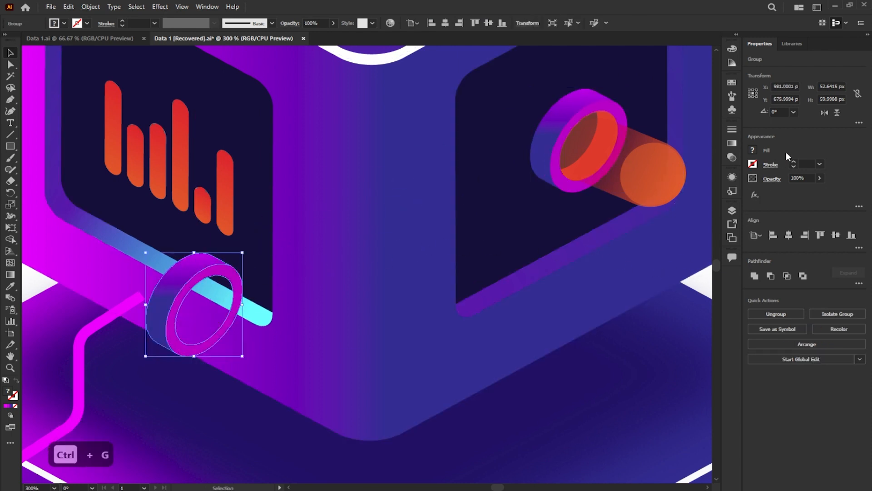
click(825, 113)
- Place the flipped ring on the magenta line's upper end and scale it down to about 8 by 9 px
scroll(175, 305, down, 1)
drag(169, 312, 292, 274)
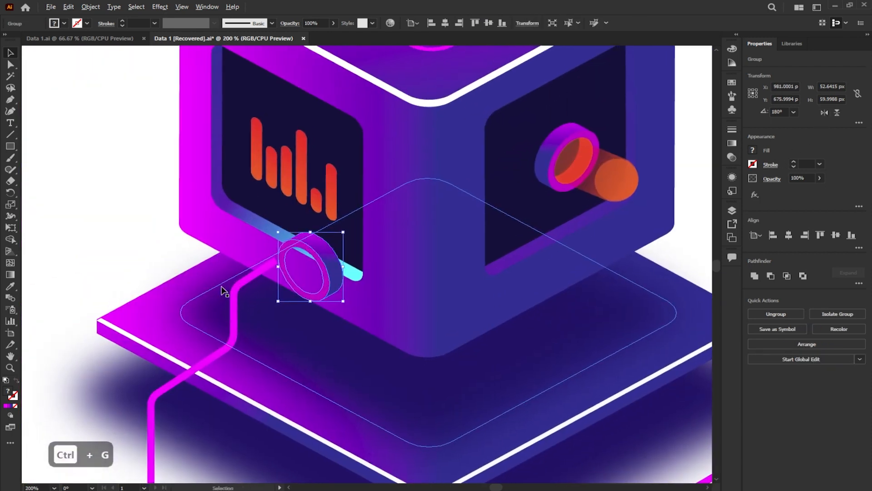
scroll(224, 290, up, 3)
drag(586, 125, 388, 216)
scroll(412, 183, up, 5)
drag(460, 145, 419, 219)
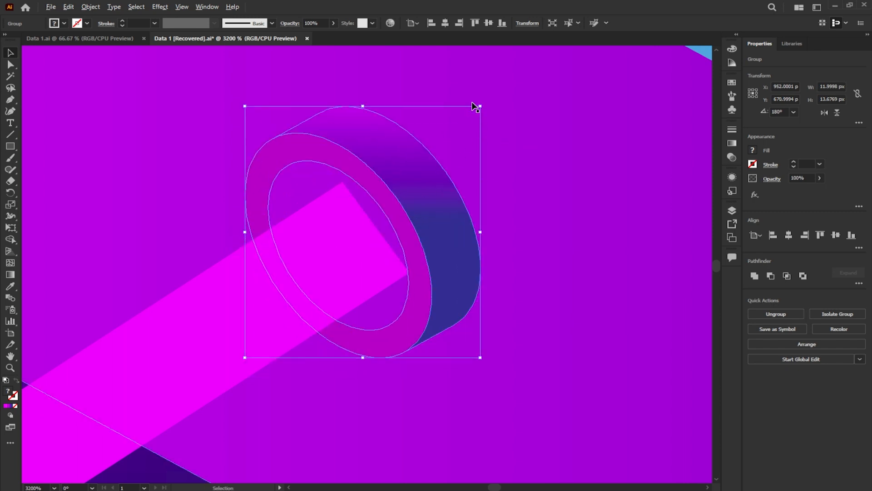
drag(472, 115, 441, 147)
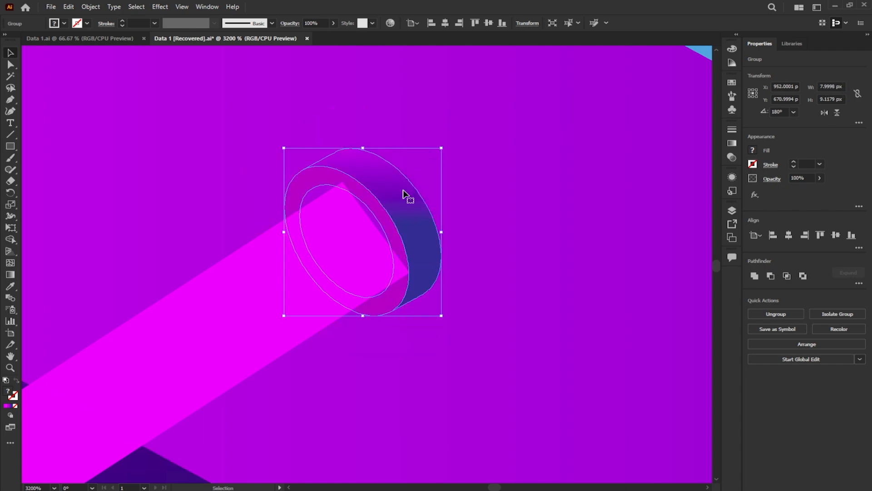
scroll(403, 195, down, 10)
click(176, 161)
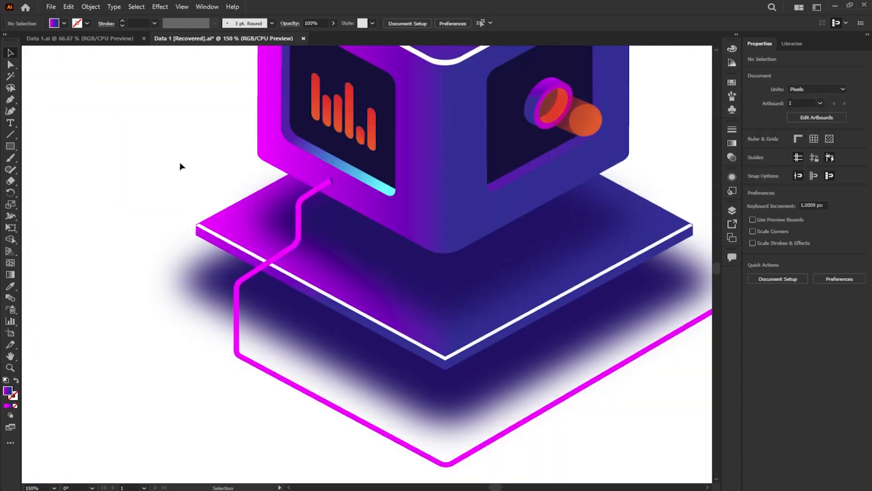
- Select the whole cube illustration with its base and line, and move it up and left beside the flat square design
scroll(169, 222, down, 1)
scroll(527, 362, down, 1)
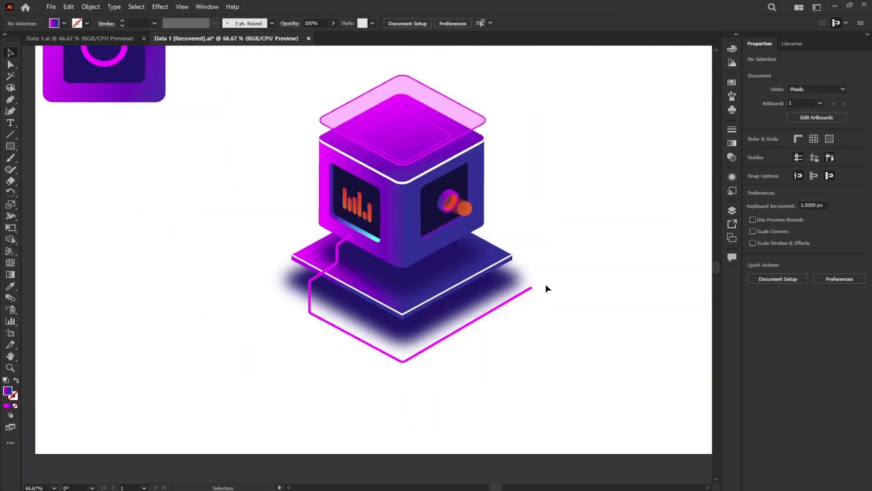
key(ctrl+0)
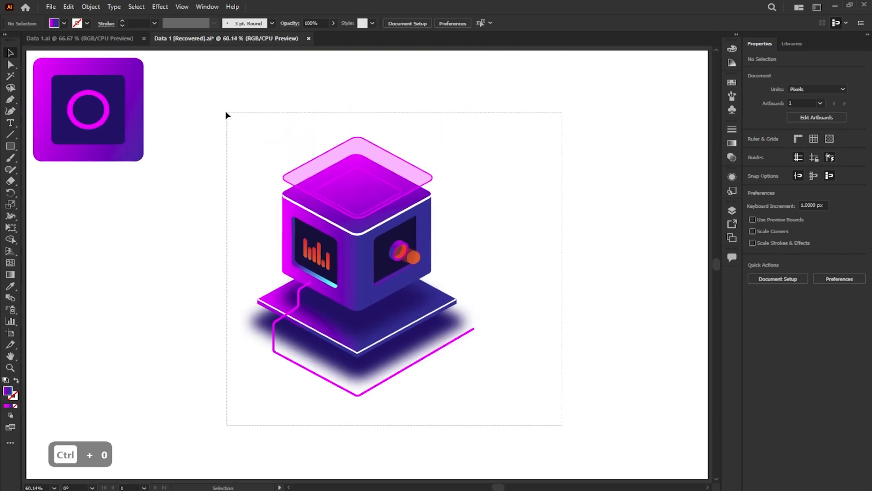
drag(225, 111, 225, 110)
drag(344, 214, 244, 154)
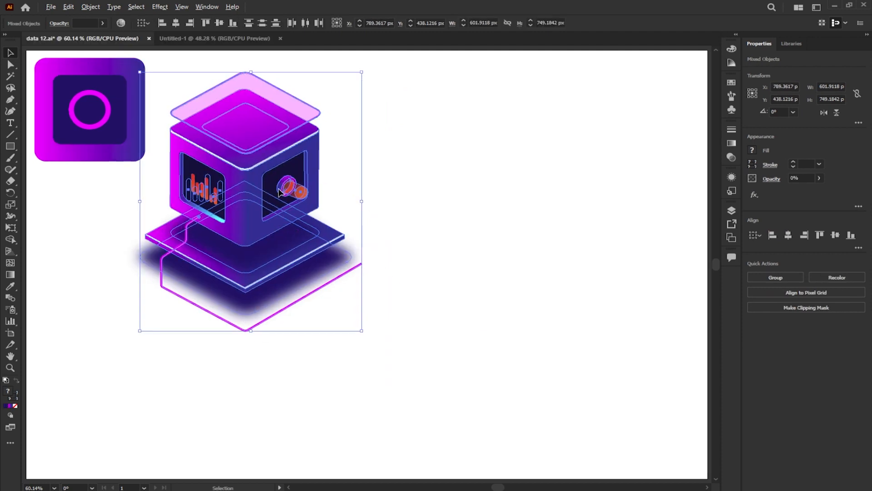
- Duplicate the cube illustration beside the original and delete the bar chart from the copy
drag(259, 193, 510, 192)
click(618, 183)
click(457, 190)
key(Delete)
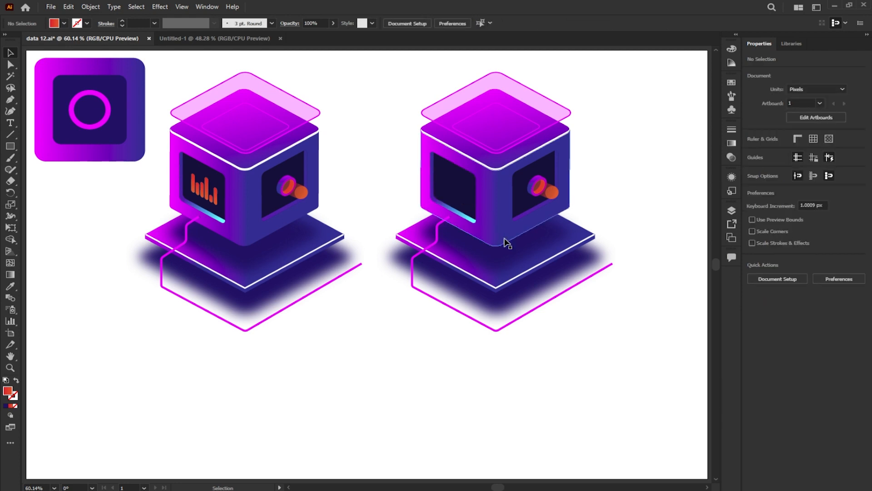
- Select the copied cube's magenta line together with its small end ring and group them
click(516, 320)
scroll(450, 220, up, 7)
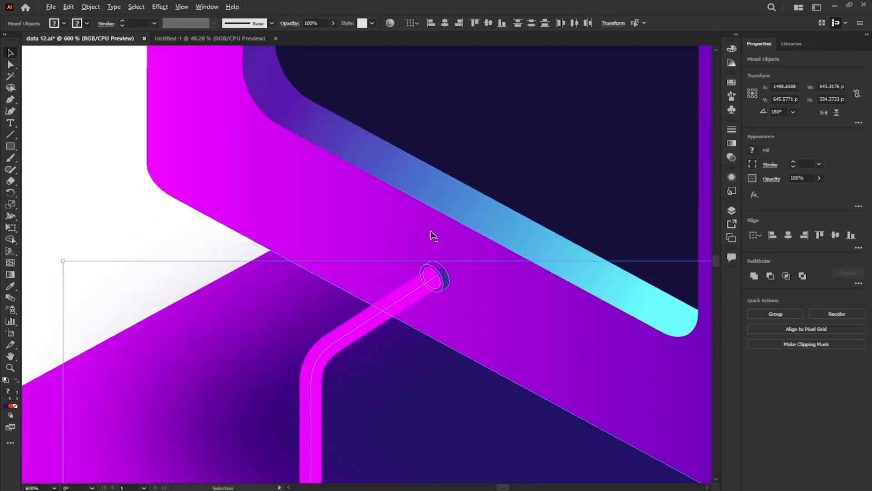
scroll(431, 234, down, 7)
shift+click(450, 240)
key(ctrl+g)
key(v)
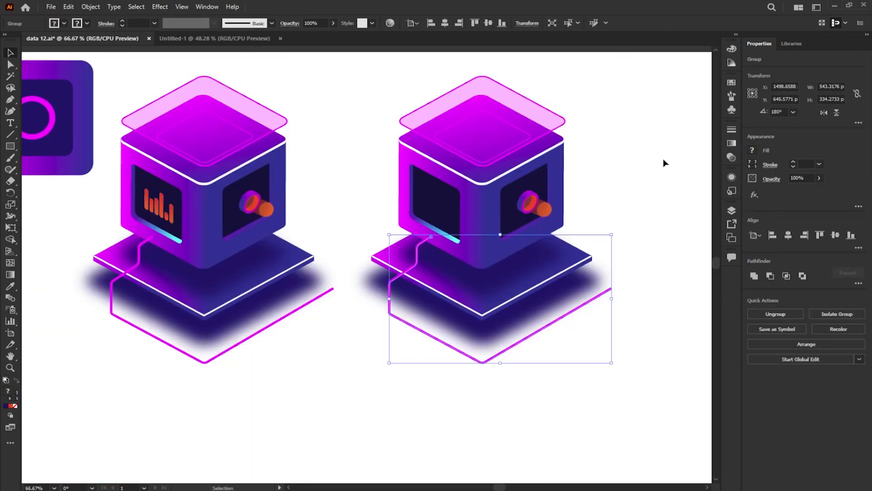
- Flip the grouped magenta line horizontally and position it so its ring end meets the copied cube's right face
click(825, 114)
scroll(614, 254, up, 2)
drag(609, 321, 519, 323)
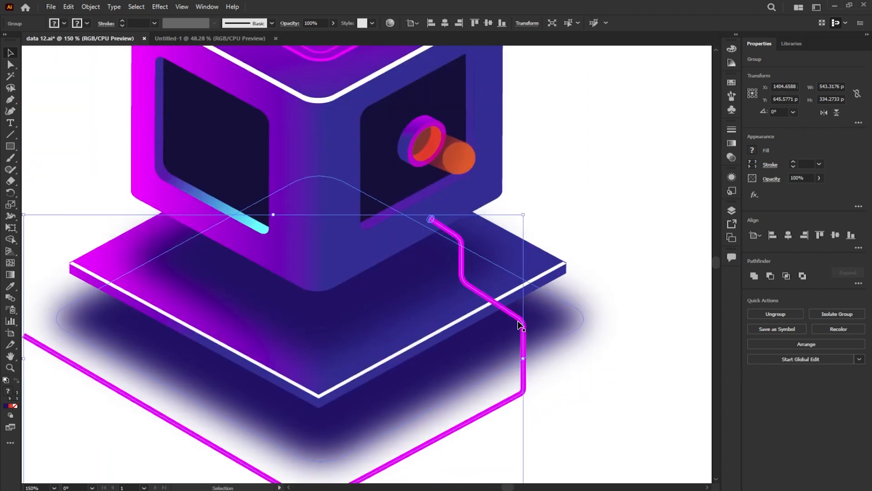
scroll(520, 324, down, 1)
click(636, 297)
scroll(614, 287, down, 3)
scroll(614, 287, up, 1)
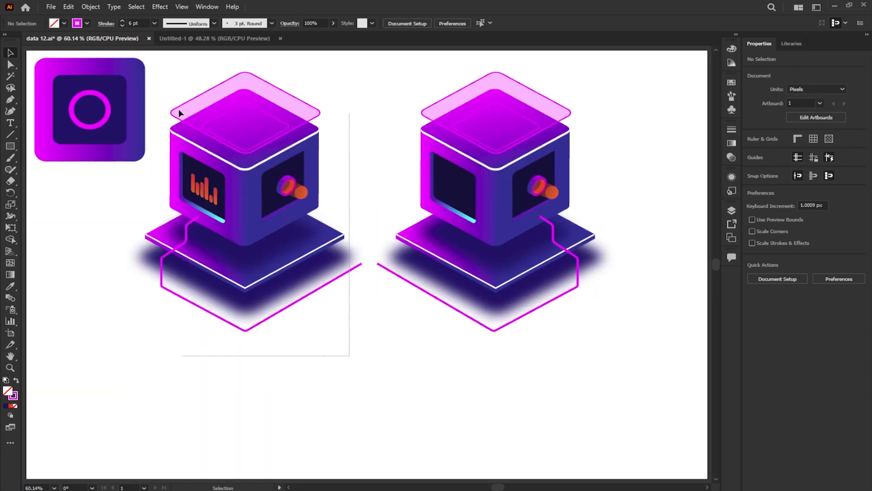
- Duplicate the original cube illustration to the empty area right of the artboard and ungroup the copy
click(183, 117)
drag(247, 241, 639, 234)
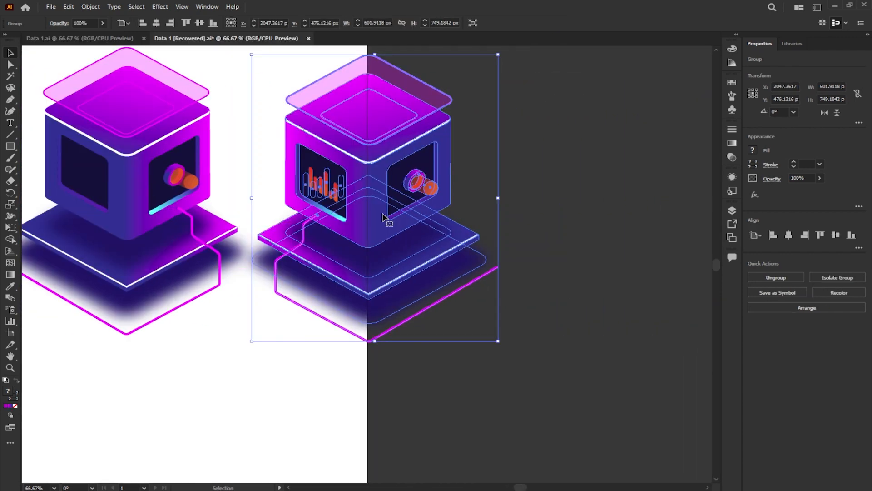
drag(386, 220, 468, 213)
drag(552, 246, 474, 271)
click(569, 257)
click(406, 222)
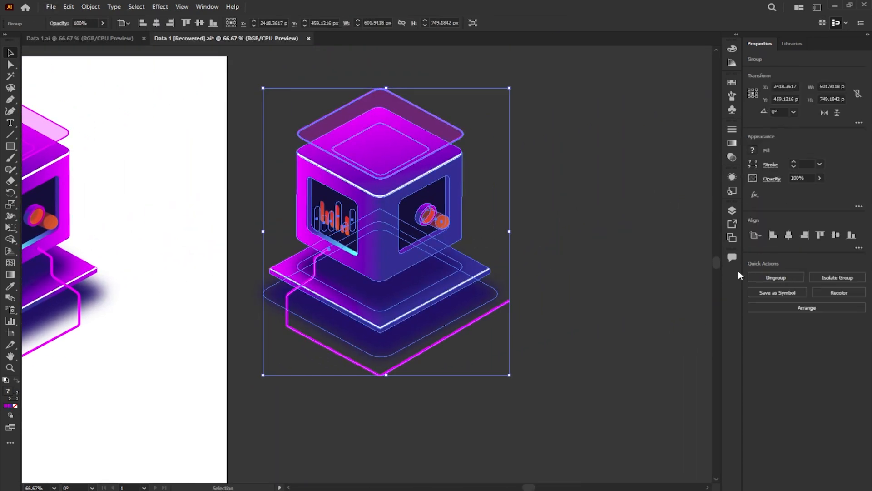
click(797, 276)
click(619, 257)
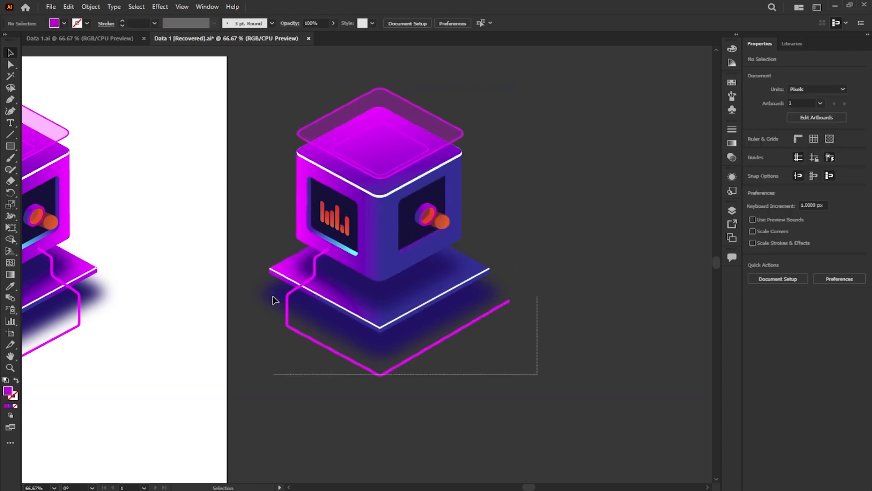
- Move the third cube's base slab, shadow and magenta line down, clear of the cube body
drag(276, 298, 297, 278)
shift+click(379, 276)
drag(383, 302, 376, 391)
click(450, 265)
click(395, 267)
- Group the third cube's ring and orange beam and move the group out to the right of the cube
click(497, 226)
scroll(426, 212, up, 5)
click(420, 182)
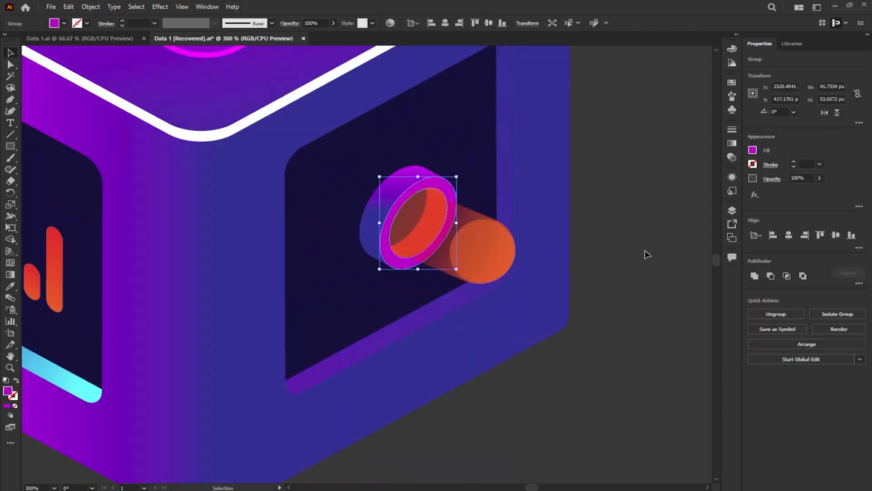
drag(352, 165, 353, 163)
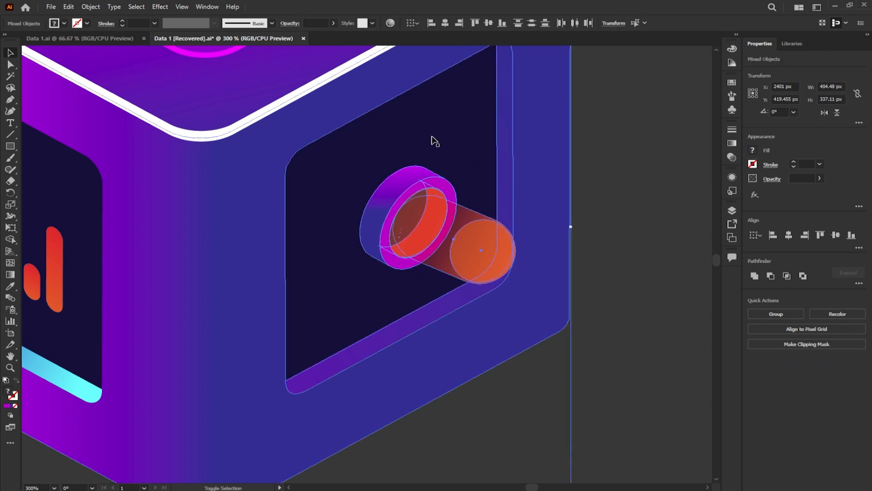
shift+click(504, 174)
shift+click(541, 187)
scroll(440, 227, down, 3)
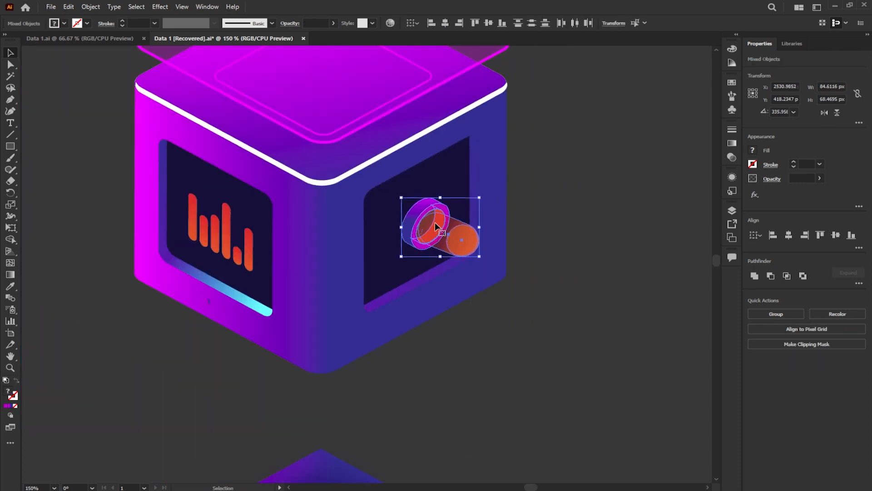
key(ctrl+g)
drag(435, 226, 605, 209)
click(565, 302)
- Move the bar chart out of the third cube's left panel to the free area beside it
drag(247, 238, 51, 126)
drag(273, 278, 344, 206)
scroll(347, 214, down, 2)
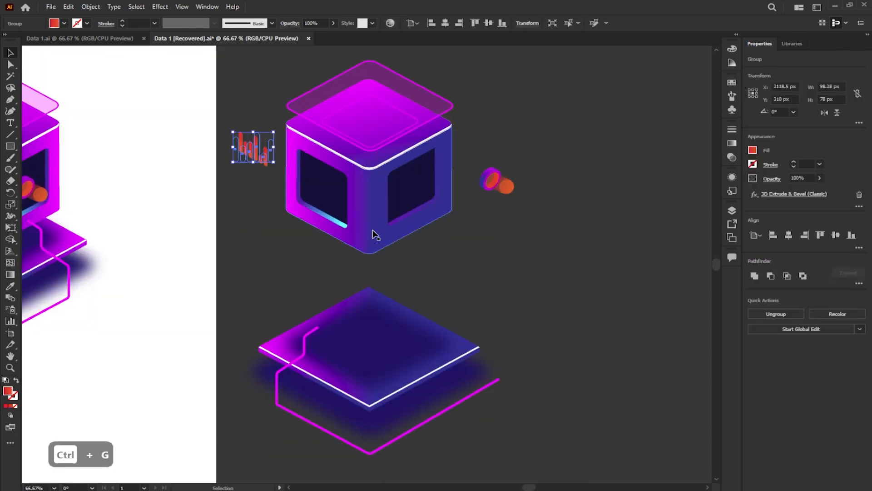
- Move the ring beam and the bar chart further up, clear of the third cube's side faces
click(381, 238)
click(343, 226)
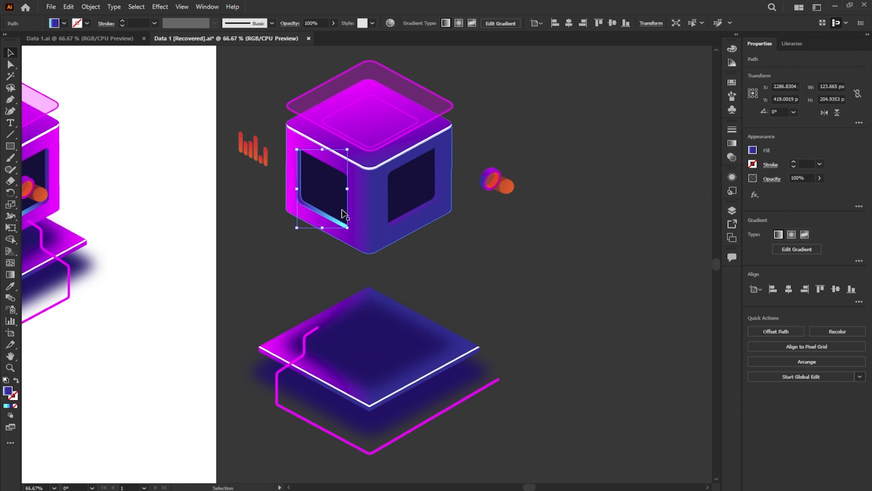
click(392, 195)
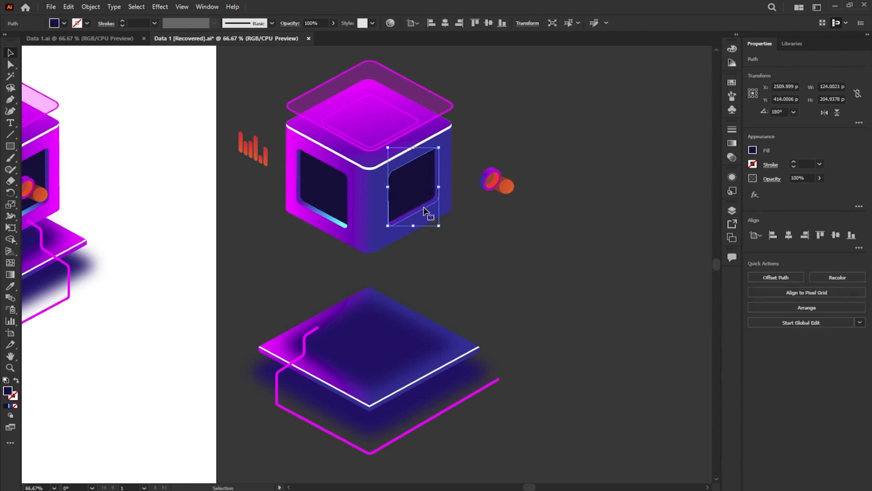
click(462, 251)
click(493, 173)
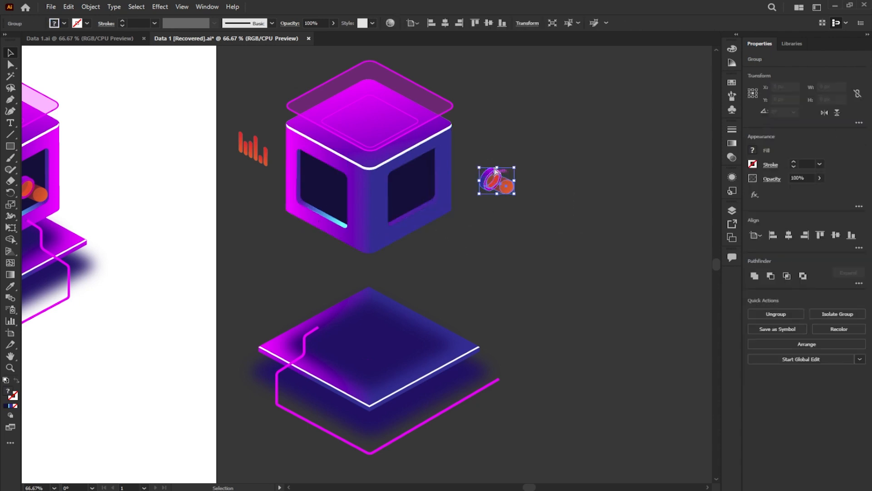
drag(494, 174, 509, 103)
drag(252, 145, 246, 82)
click(244, 158)
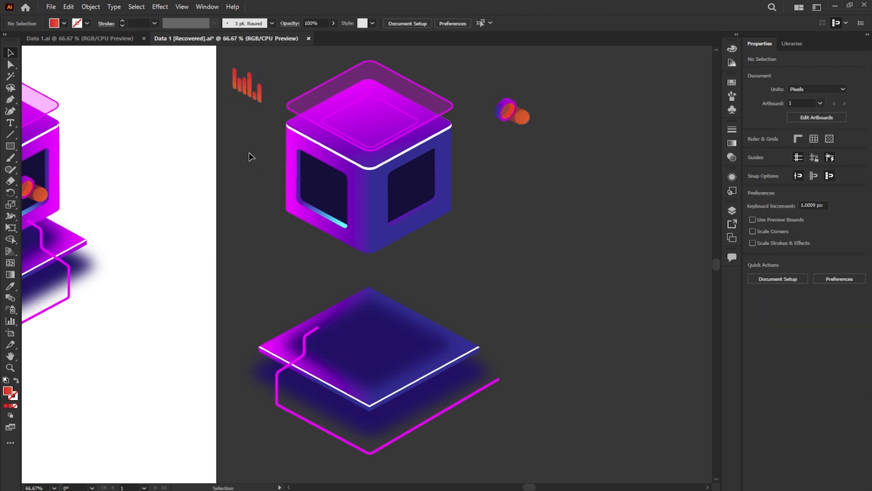
- Stretch the lower anchor points of the third cube's faces and panels downward to form a tower body about 614 px high
key(a)
drag(507, 264, 253, 193)
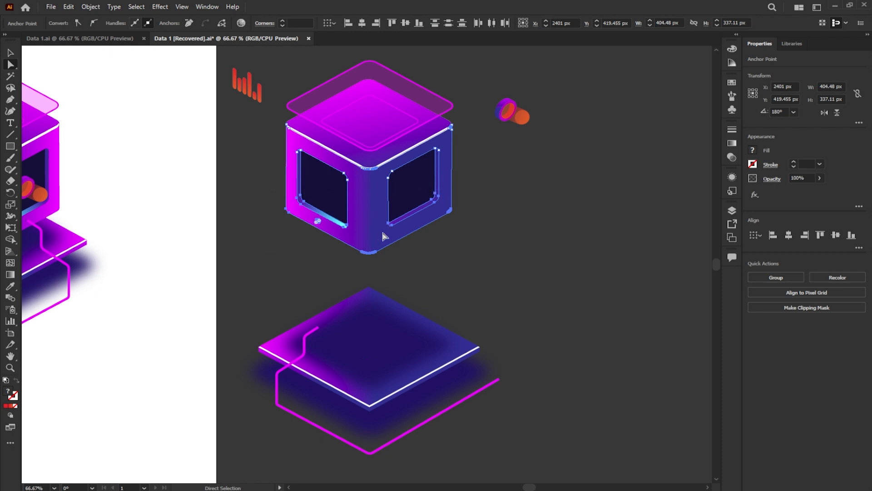
drag(373, 252, 373, 371)
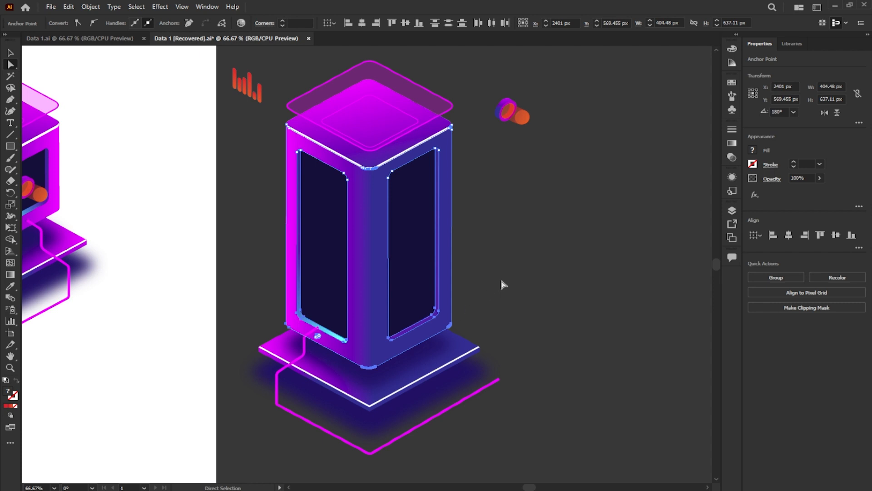
drag(370, 370, 371, 359)
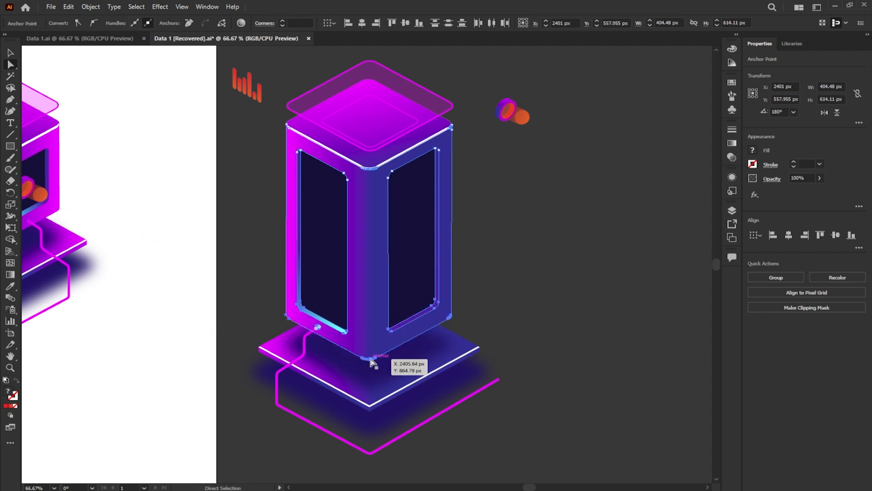
click(503, 300)
- Place the ring beam on the tower's right panel and duplicate it straight down by about 180 px
drag(472, 188, 476, 218)
drag(559, 206, 487, 114)
key(ctrl+equal)
key(ctrl+equal)
drag(515, 139, 308, 327)
scroll(308, 327, down, 5)
drag(351, 187, 355, 333)
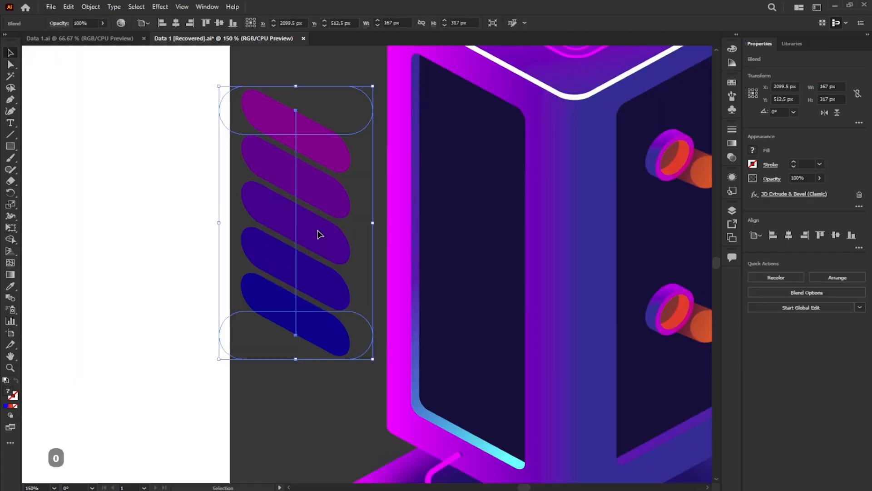
- Scale the blended stack of rounded bars on the tower's left panel to about 119 by 226 px and nudge it left
drag(317, 234, 482, 259)
drag(536, 114, 518, 145)
drag(490, 192, 504, 202)
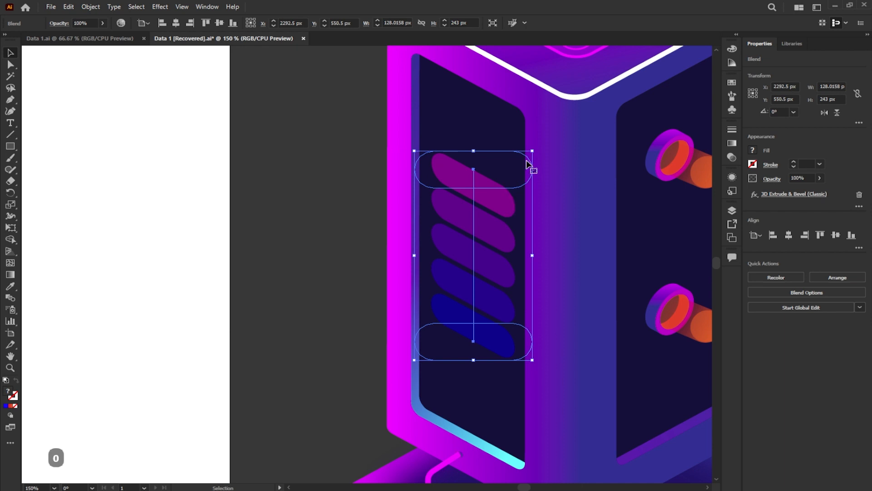
drag(532, 149, 496, 215)
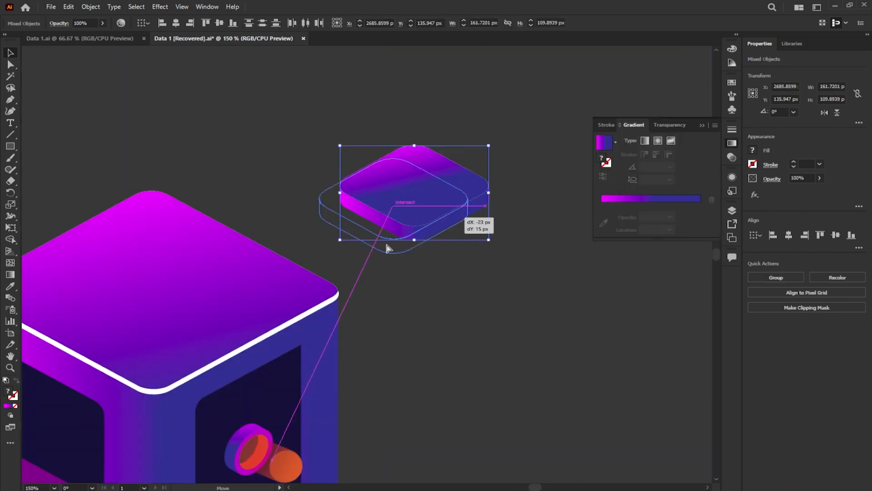
- Enlarge the rounded block on the tower's roof to about 194 px wide and duplicate it directly above
drag(390, 244, 230, 288)
key(ctrl+equal)
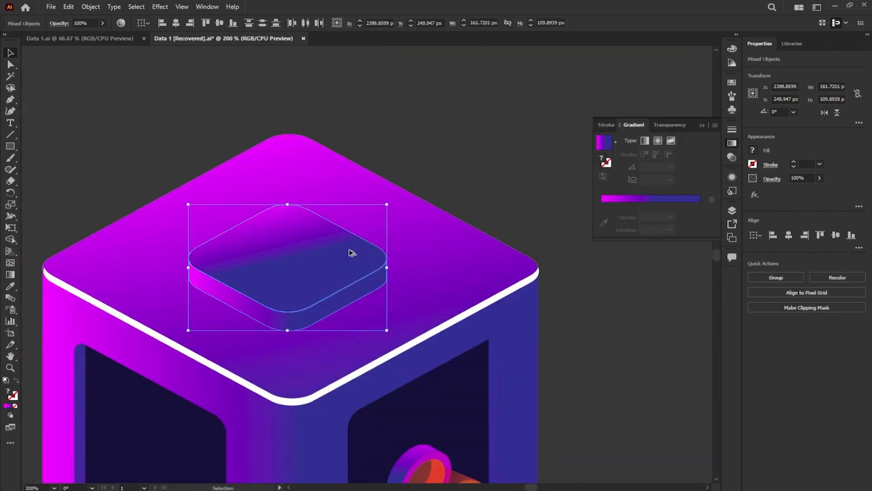
drag(387, 205, 409, 168)
drag(336, 261, 337, 224)
click(552, 165)
- Duplicate the roof block's top face in front of the block, ungroup the copy and delete its gradient piece
drag(304, 288, 301, 340)
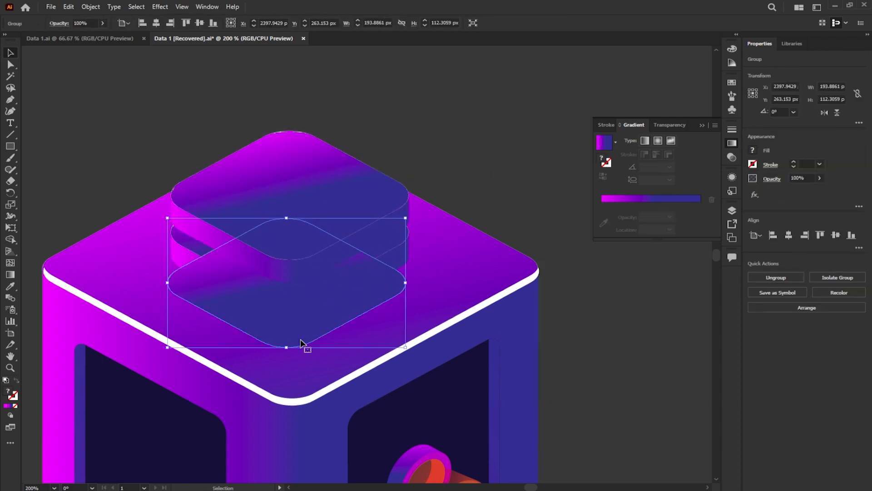
click(755, 278)
click(295, 334)
key(Delete)
- Fill the remaining grey rounded shape with dark navy and apply a Gaussian Blur of about 7.6 pixels
click(294, 334)
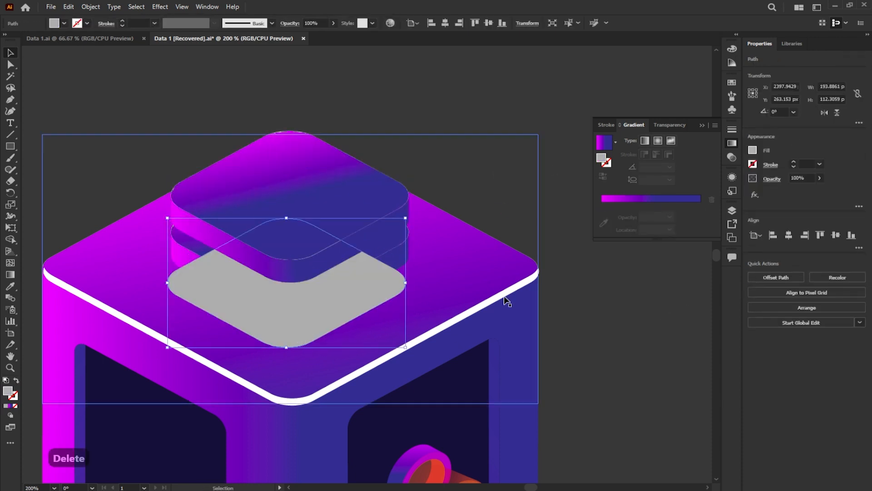
click(753, 150)
click(719, 191)
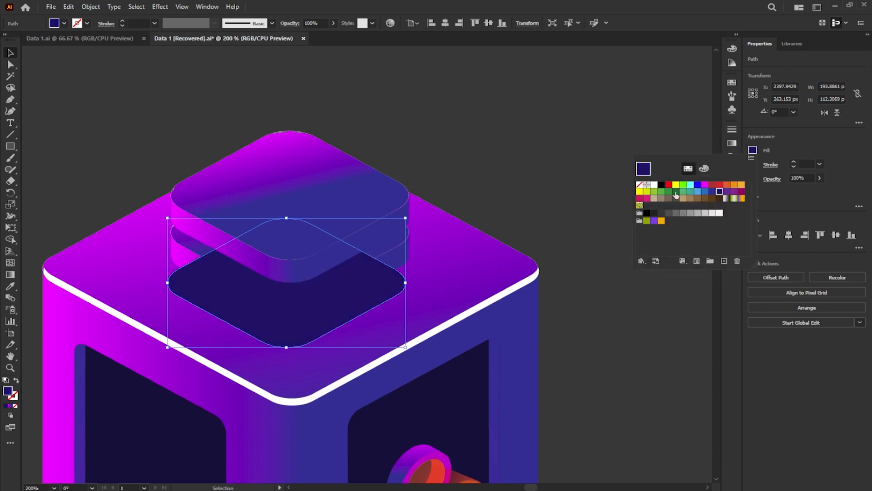
click(168, 8)
mouse_move(204, 167)
click(341, 172)
drag(421, 243, 413, 245)
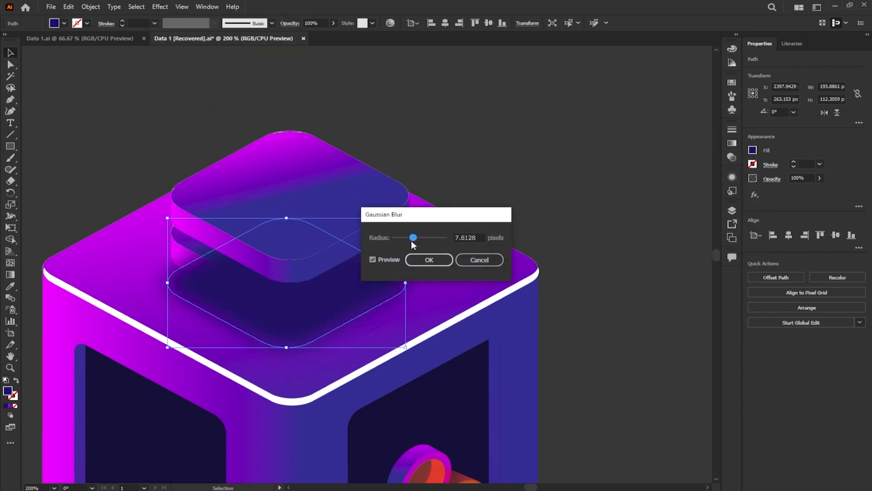
click(429, 260)
- Arrange the two stacked roof blocks in front of the blurred shadow and move them down over it
click(582, 226)
click(404, 236)
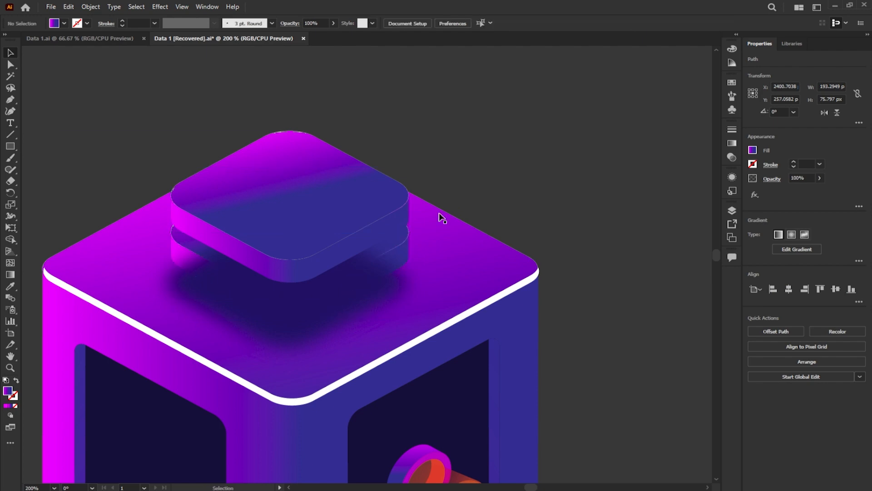
scroll(406, 209, up, 3)
shift+click(391, 121)
scroll(402, 109, down, 4)
right_click(411, 99)
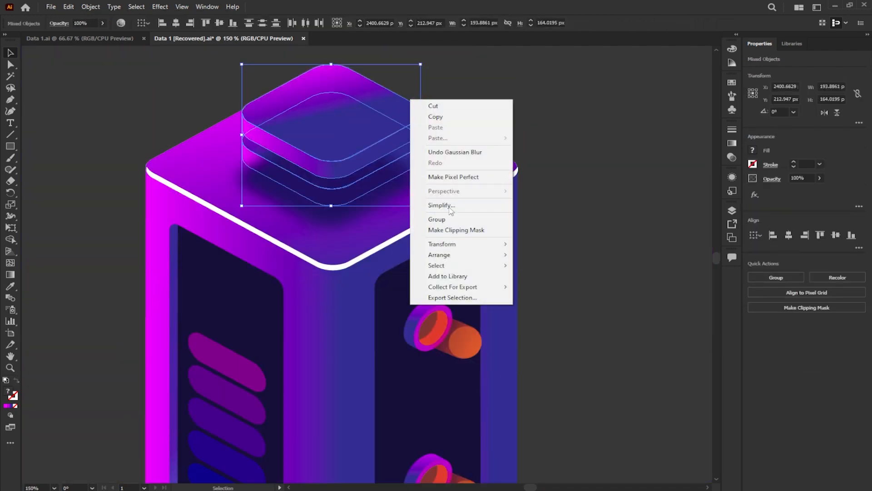
mouse_move(459, 255)
click(531, 254)
drag(375, 147, 391, 221)
drag(389, 220, 389, 213)
click(467, 150)
- Select the whole tower illustration and move it onto the artboard between the two cubes
scroll(393, 181, down, 4)
drag(498, 371, 314, 165)
drag(352, 250, 353, 274)
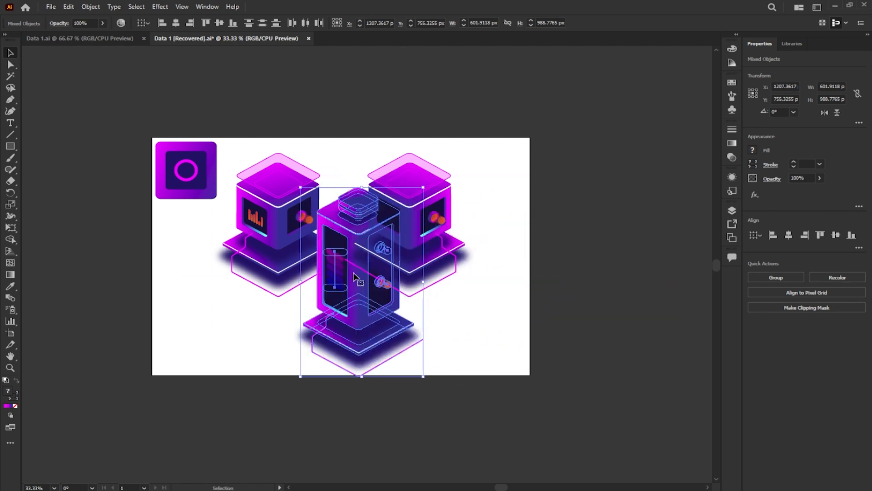
- Bring the tower illustration to the front and nudge it 19 px to the left
key(ctrl)
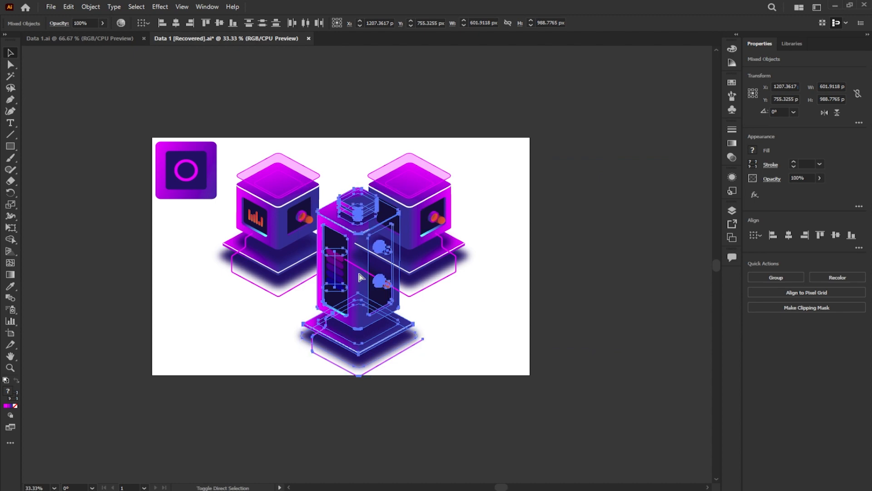
key(ctrl+shift+bracketright)
scroll(339, 254, up, 2)
drag(351, 247, 343, 247)
scroll(344, 249, down, 1)
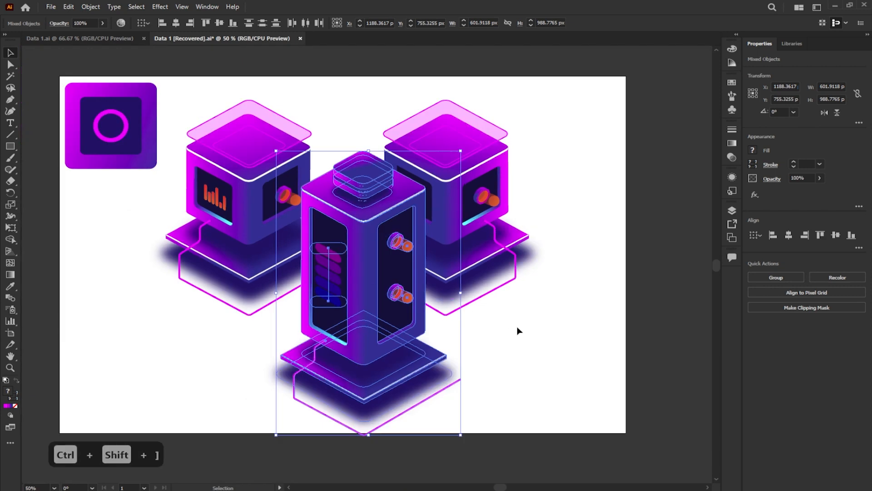
click(517, 327)
- Extend the open end of the tower's magenta line with the Pen tool to a far corner and back behind the tower's right side
scroll(466, 387, up, 3)
click(451, 367)
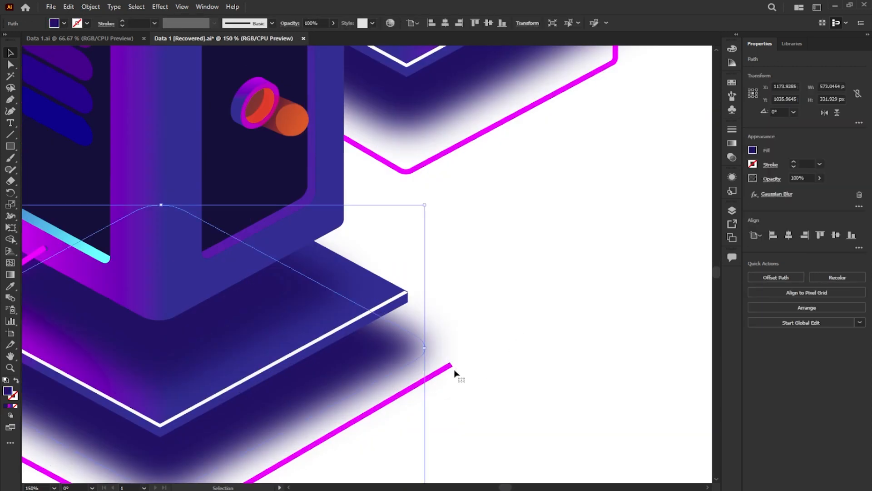
click(436, 377)
click(435, 373)
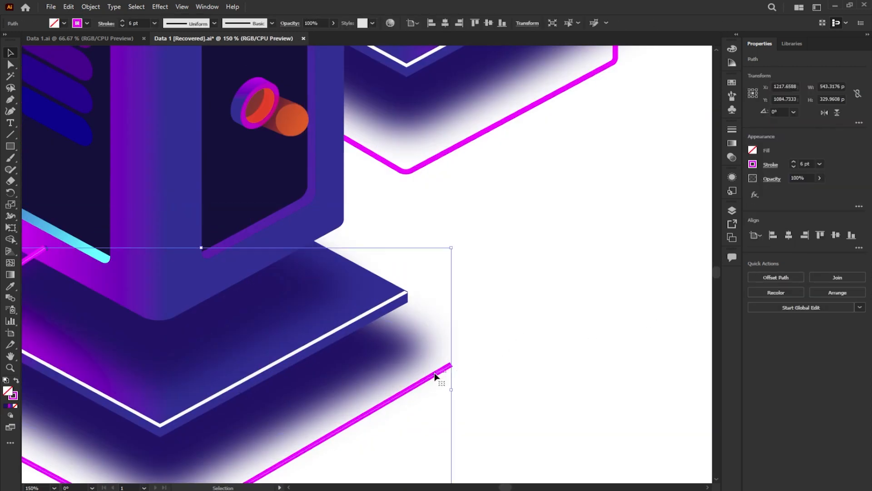
click(9, 100)
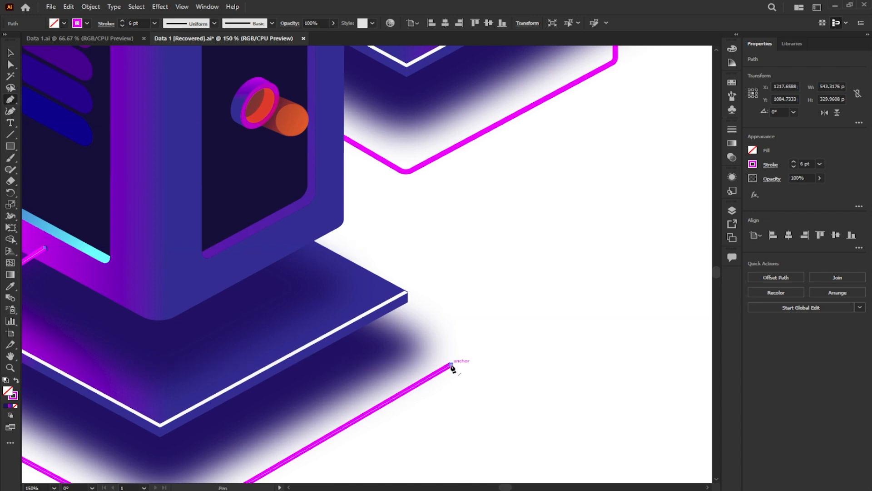
click(450, 365)
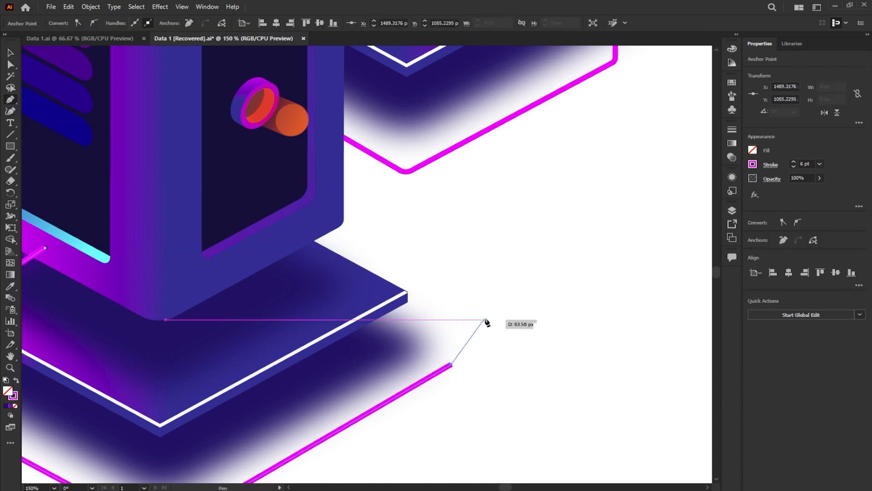
click(524, 320)
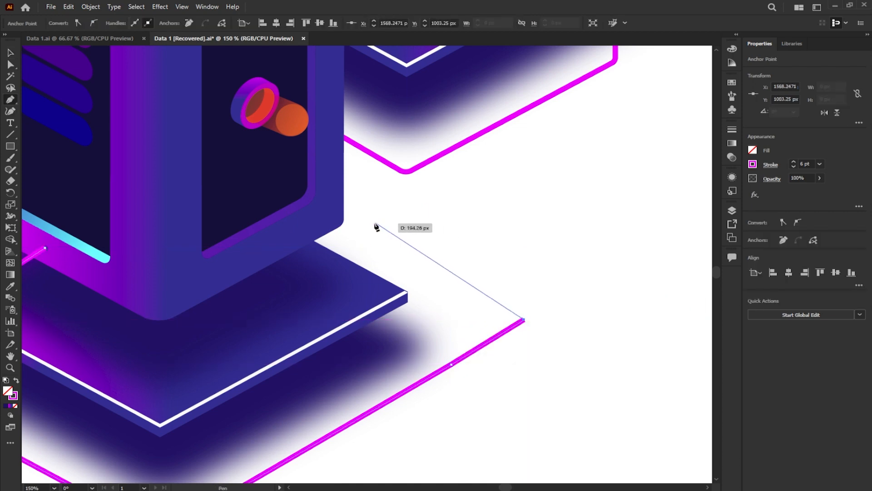
click(344, 211)
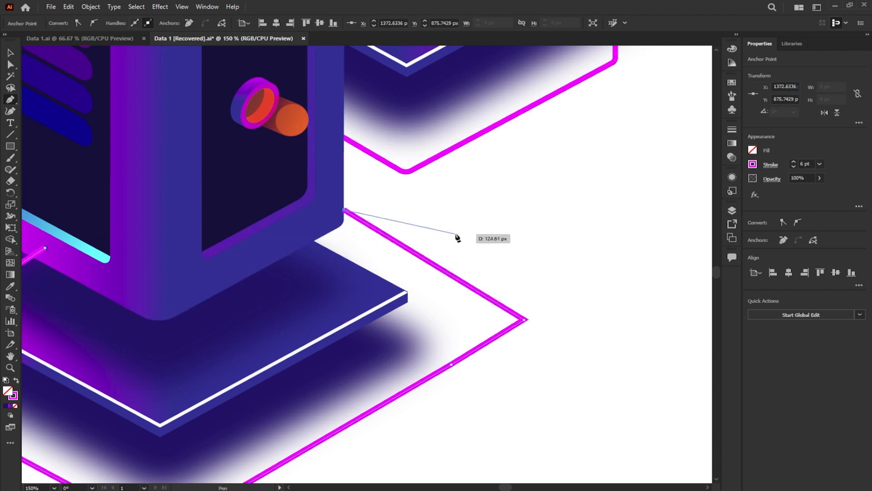
- Send the extended magenta line to the back, behind the tower
click(10, 52)
right_click(432, 267)
mouse_move(478, 445)
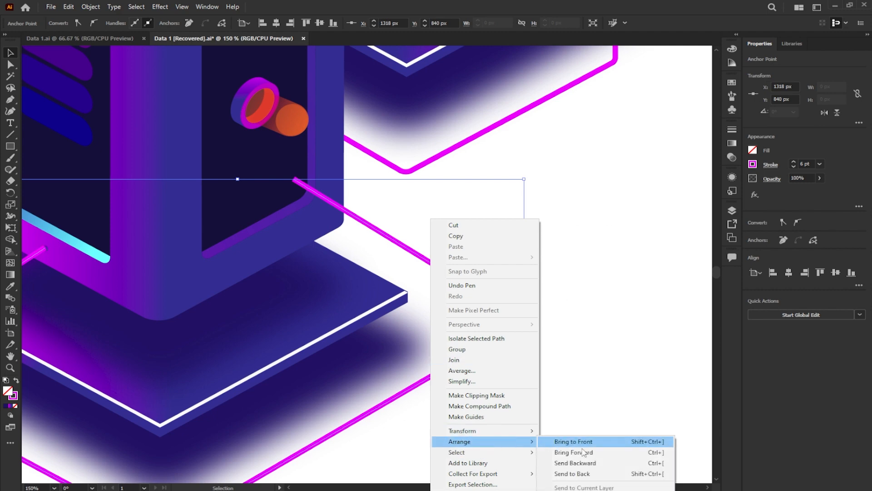
click(584, 476)
click(601, 365)
- Slightly round the sharp right-hand corner of the tower's magenta line
click(523, 319)
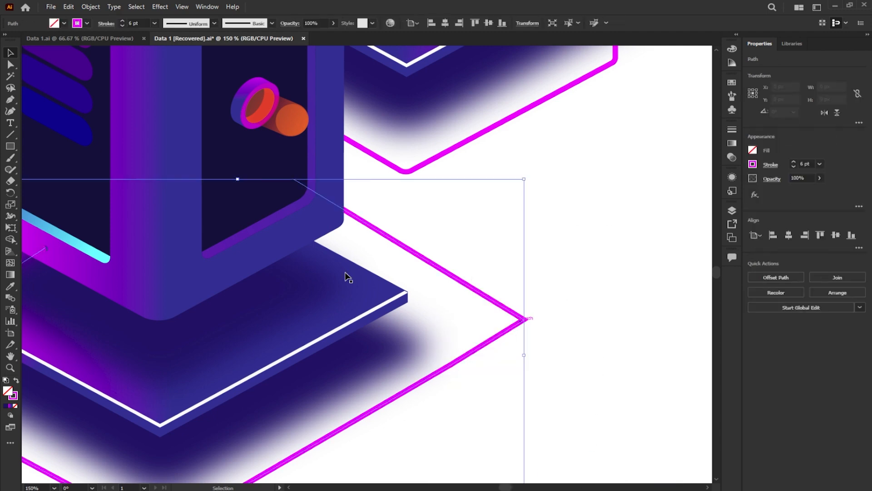
click(10, 65)
scroll(541, 359, up, 3)
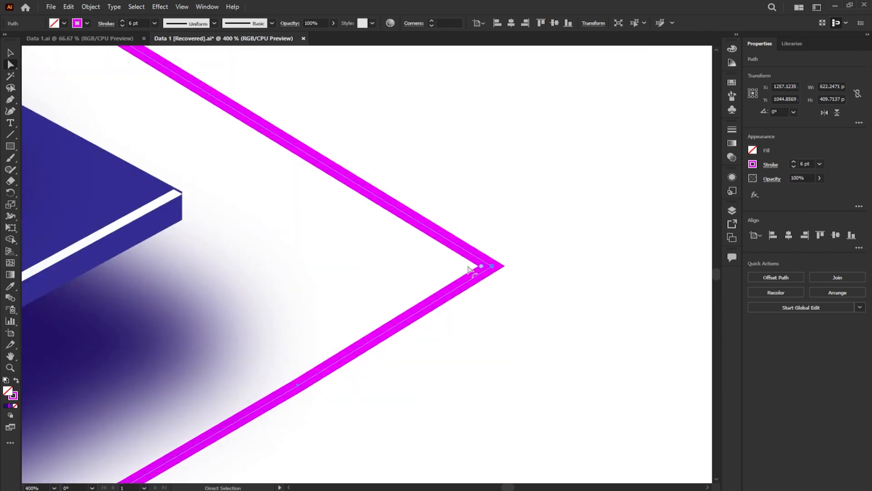
scroll(494, 289, down, 6)
click(576, 258)
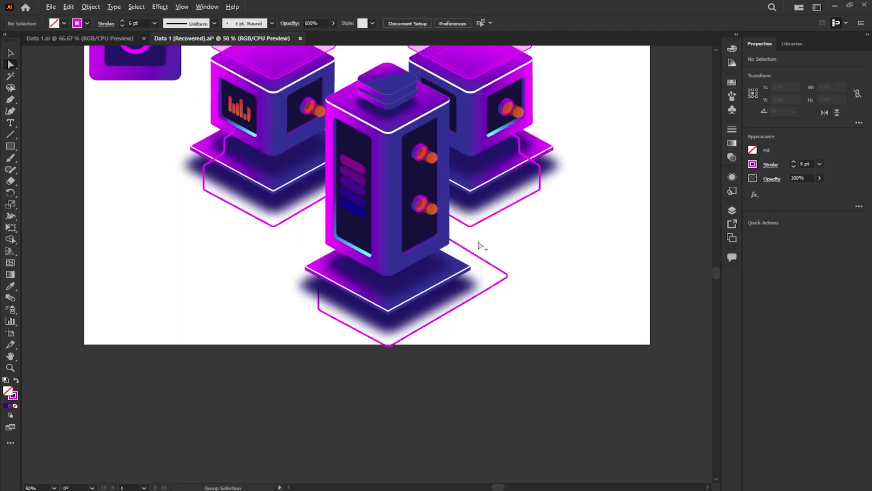
- Delete the rounded gradient square with the magenta ring in the artboard's upper-left corner
scroll(579, 258, down, 1)
scroll(562, 237, up, 1)
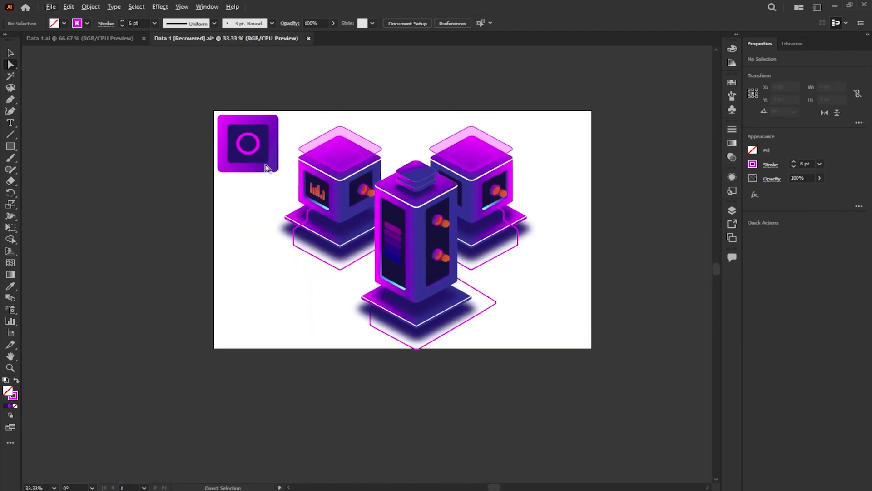
drag(265, 167, 282, 179)
key(Delete)
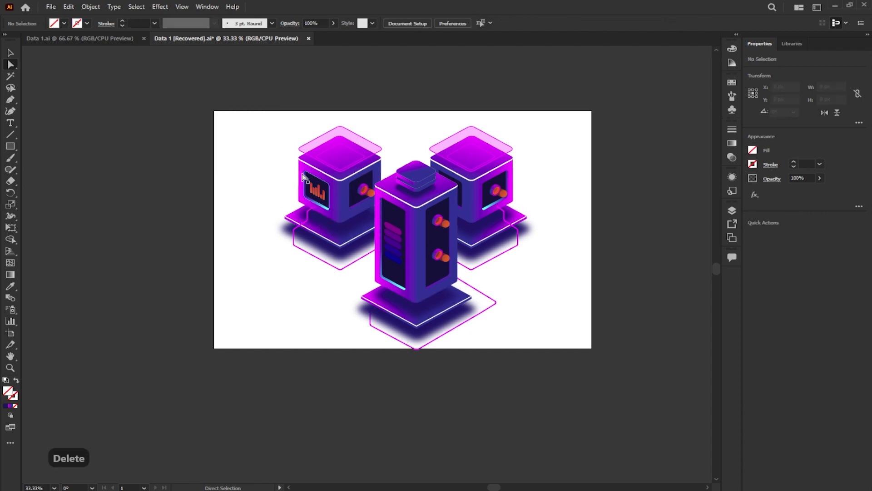
- Select the whole illustration and move it slightly up and to the left within the artboard
drag(484, 289, 578, 362)
scroll(422, 254, up, 1)
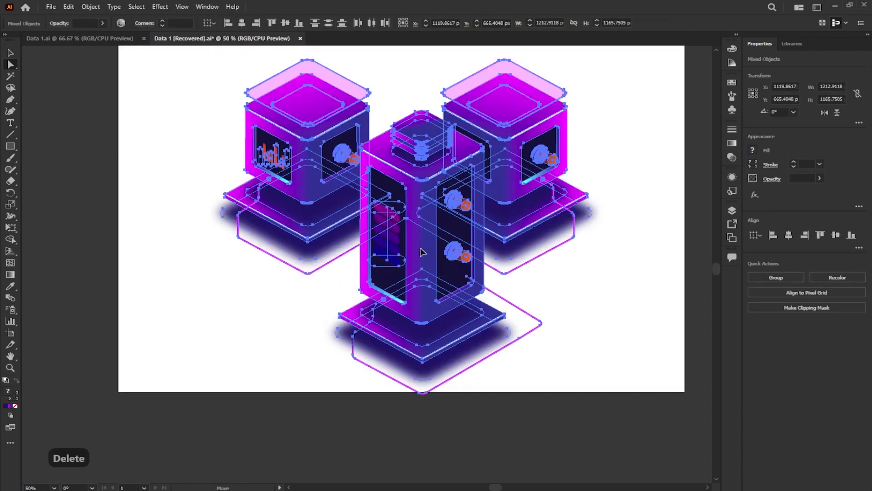
scroll(418, 227, down, 1)
click(559, 220)
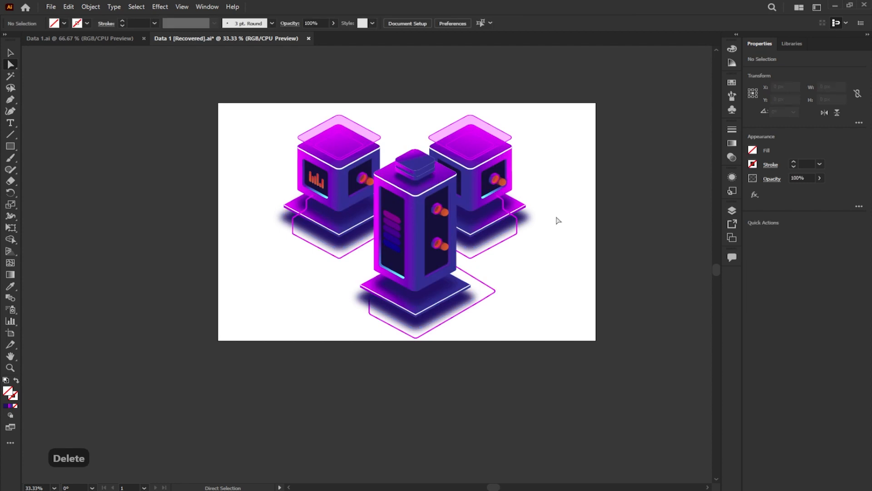
- Draw a 1848 × 1242 px rectangle covering the whole artboard and fill it with the magenta-to-blue linear gradient
drag(218, 103, 596, 340)
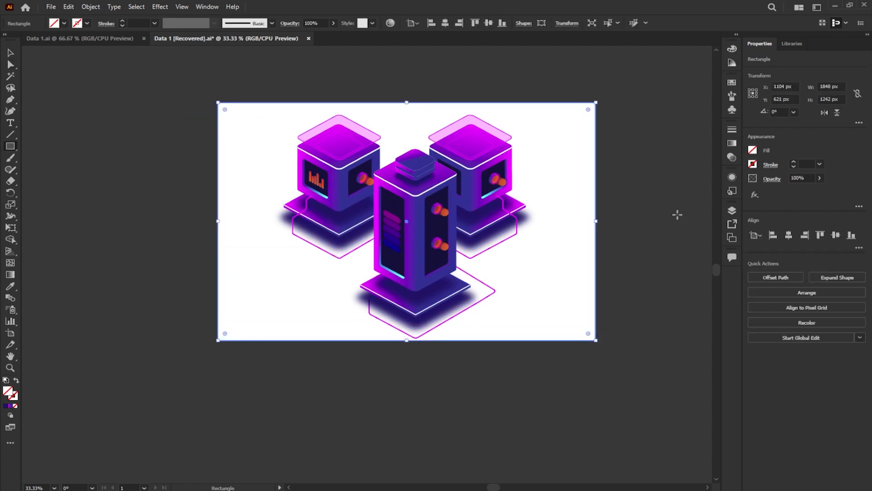
click(731, 144)
click(670, 208)
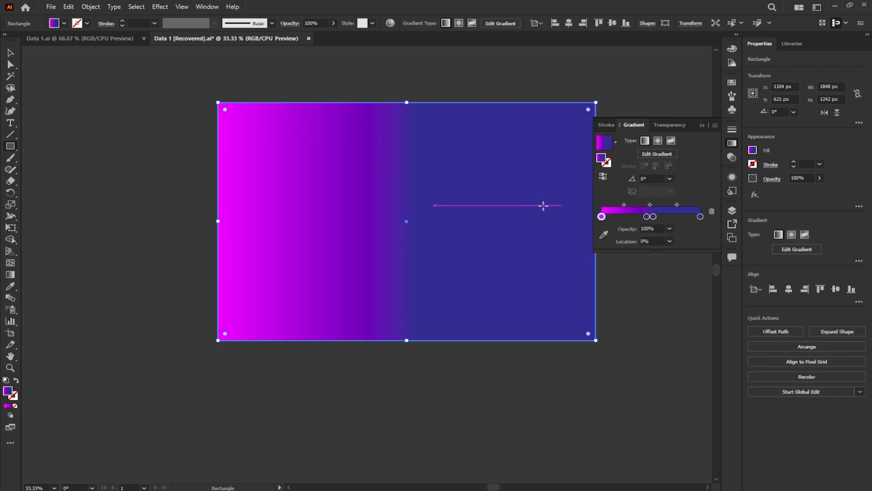
- Angle the rectangle's gradient diagonally at about -30.8° and recolour its end stop dark navy
click(10, 274)
drag(156, 82, 602, 331)
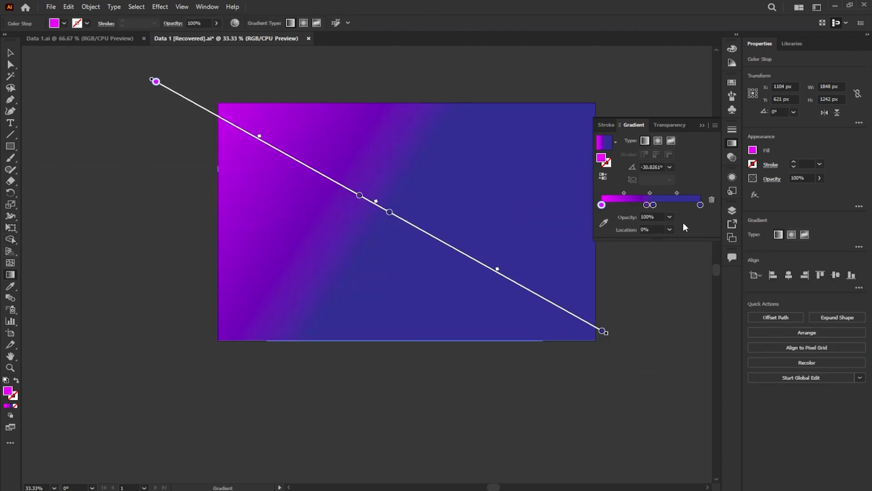
double_click(700, 204)
click(640, 242)
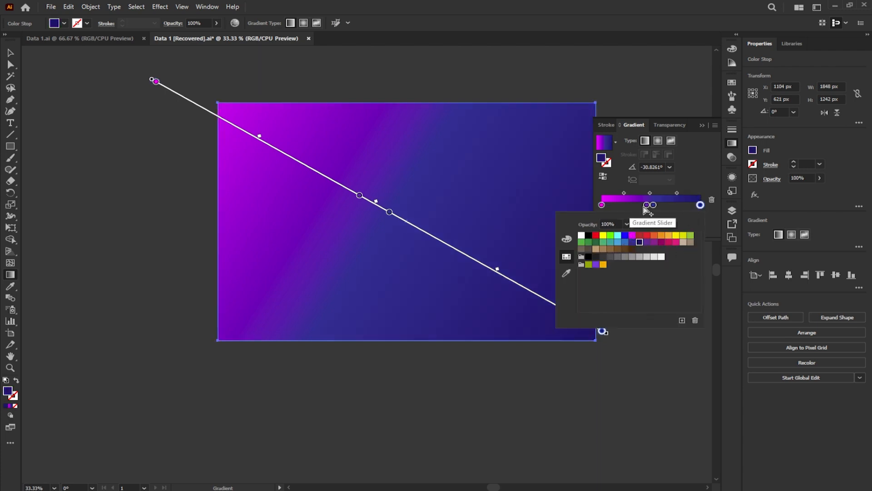
- Remove the extra blue stop and the magenta stop from the background gradient and move the purple stop to 0%
click(647, 206)
drag(636, 208, 634, 208)
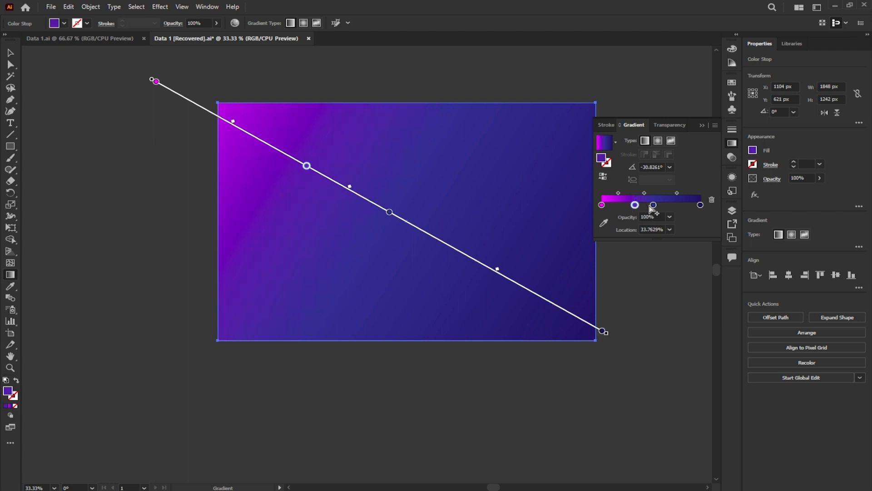
click(712, 200)
drag(636, 205, 653, 205)
click(602, 205)
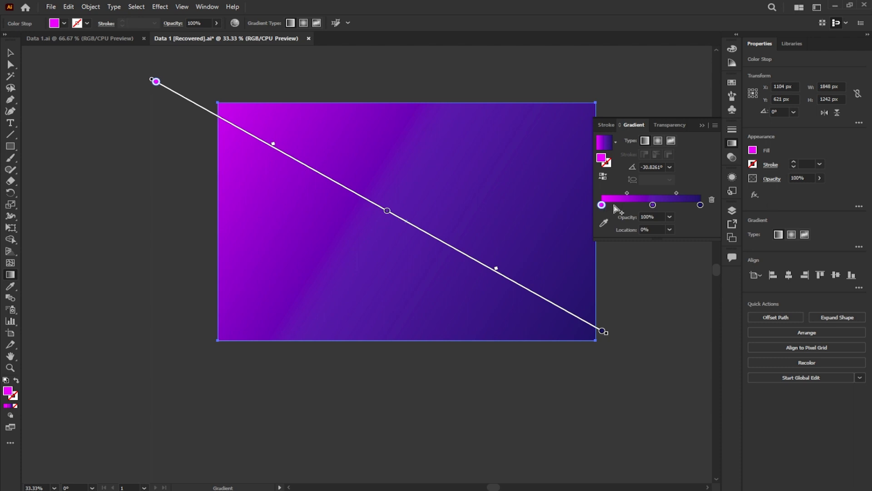
click(712, 199)
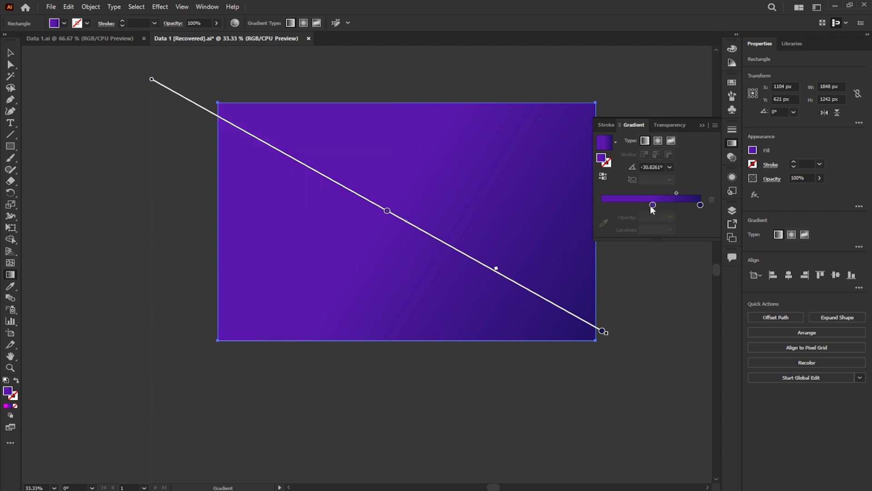
drag(610, 209, 576, 220)
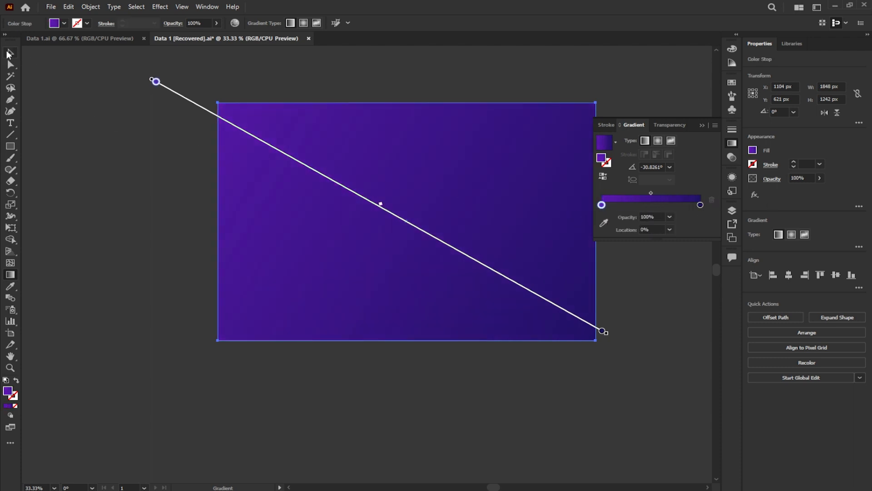
- Send the purple gradient rectangle to the back as the background of the illustration
click(11, 52)
right_click(265, 111)
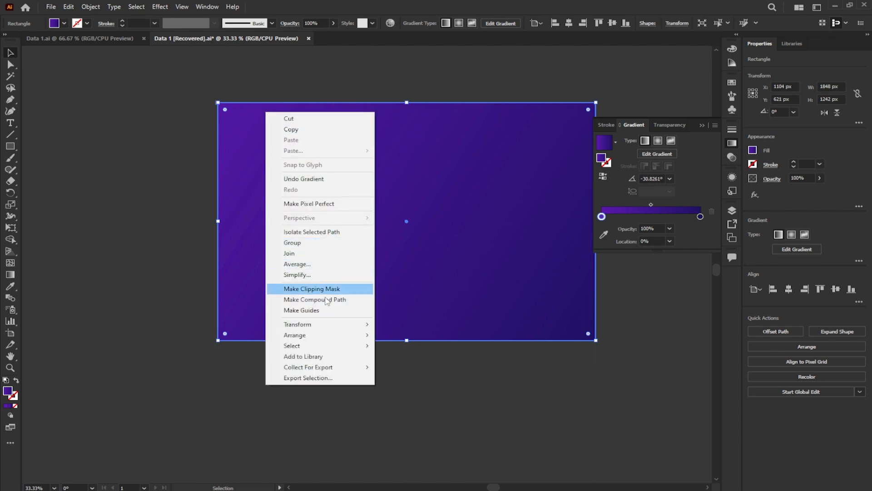
mouse_move(325, 339)
click(400, 366)
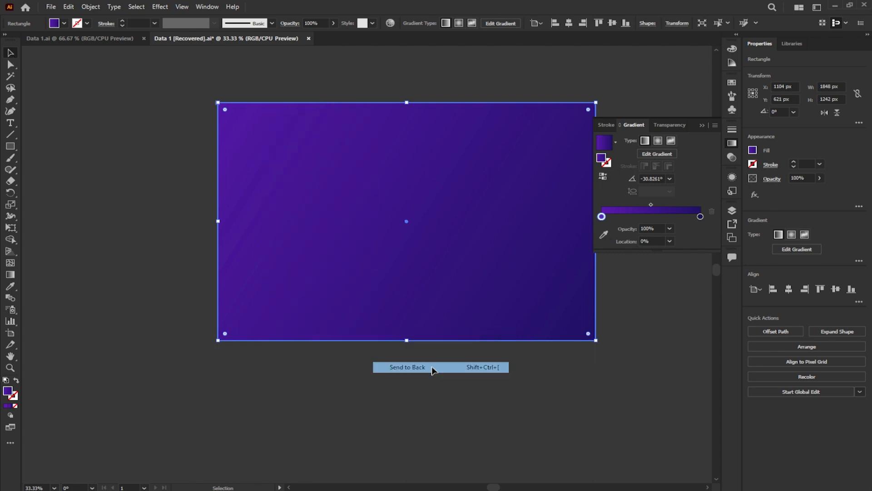
click(474, 374)
click(704, 125)
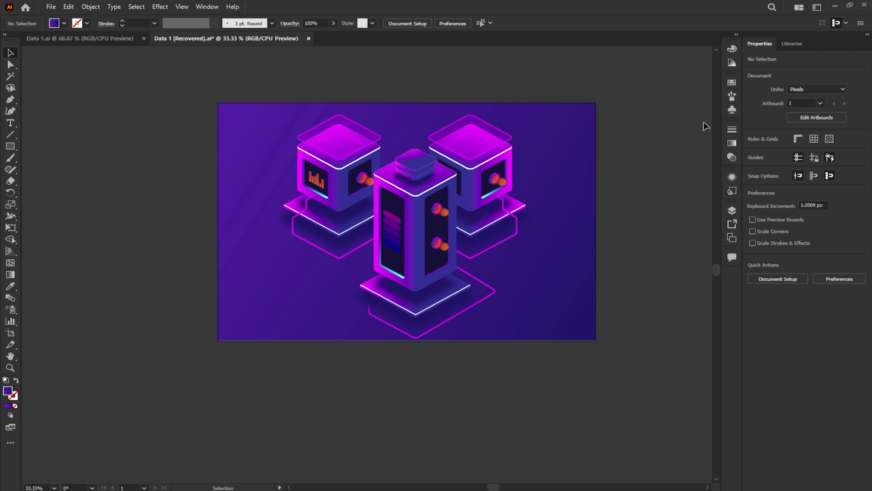
- Select the tower's magenta connecting line and move it aside to the right, clear of the base slab
key(ctrl+0)
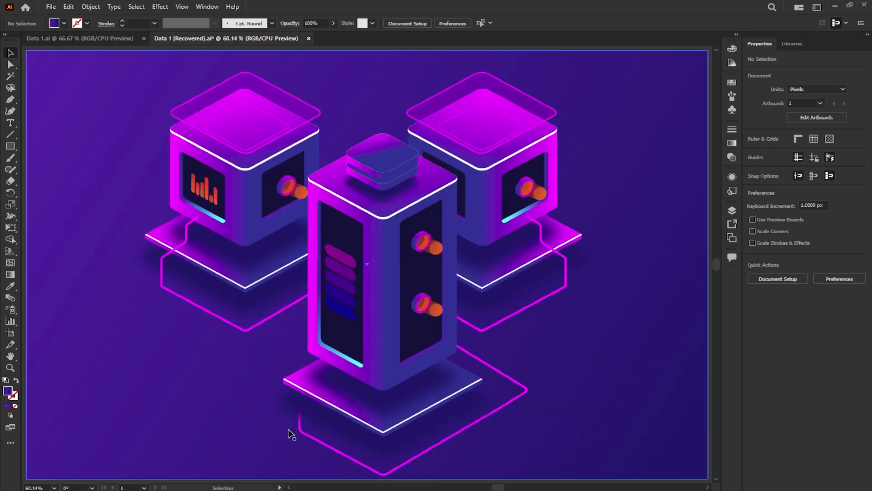
click(383, 473)
key(ctrl+plus)
key(ctrl+plus)
key(ctrl+plus)
key(ctrl+minus)
key(ctrl+minus)
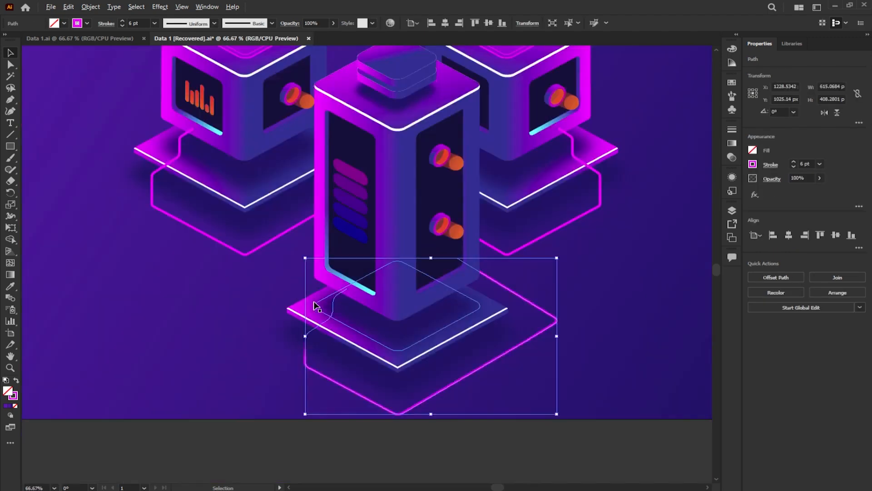
drag(415, 406, 622, 382)
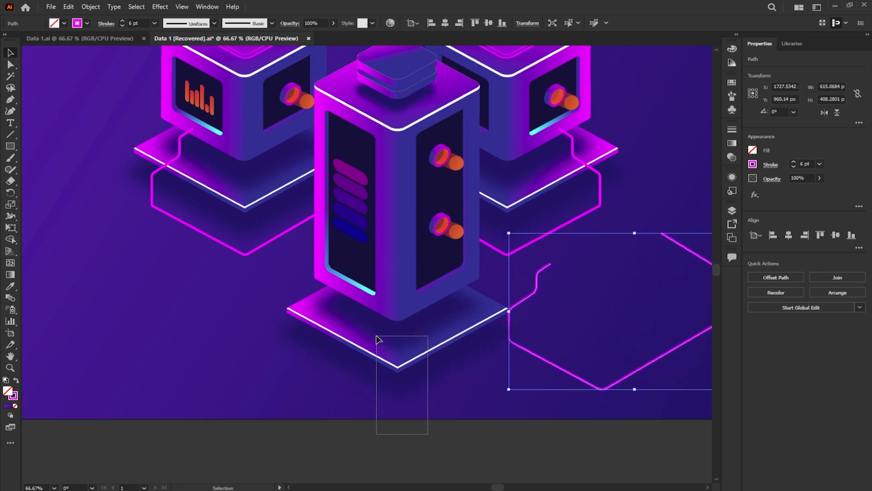
- Select the tower's base slab pieces with their blurred shadow and send them to the back
drag(377, 337, 282, 370)
right_click(316, 324)
mouse_move(350, 270)
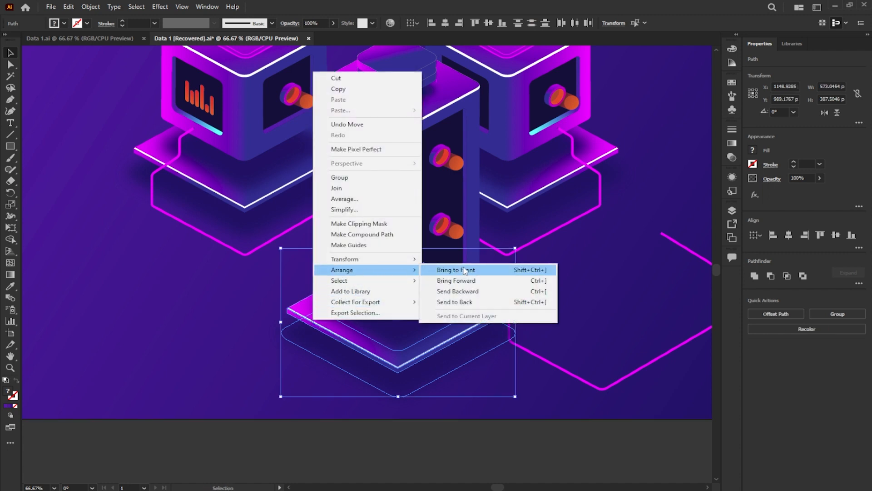
click(455, 302)
- Send the gradient background rectangle to the back, behind the tower's base slab
right_click(218, 391)
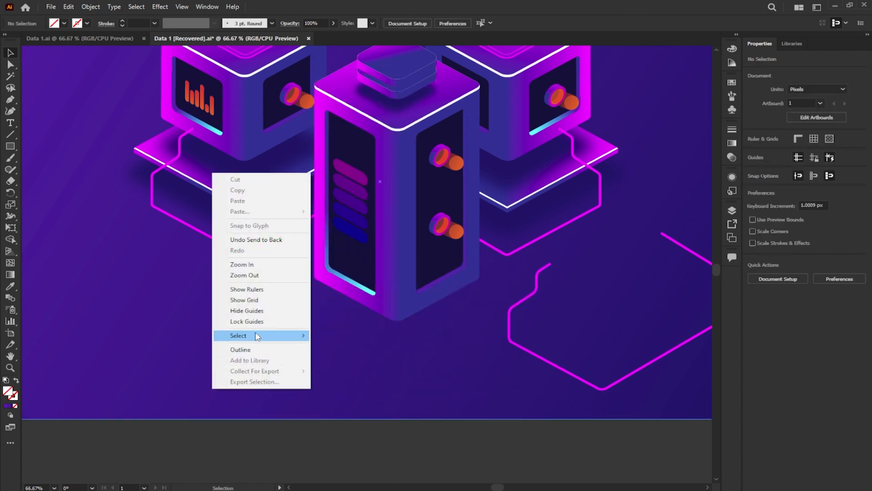
click(185, 351)
right_click(187, 350)
mouse_move(244, 297)
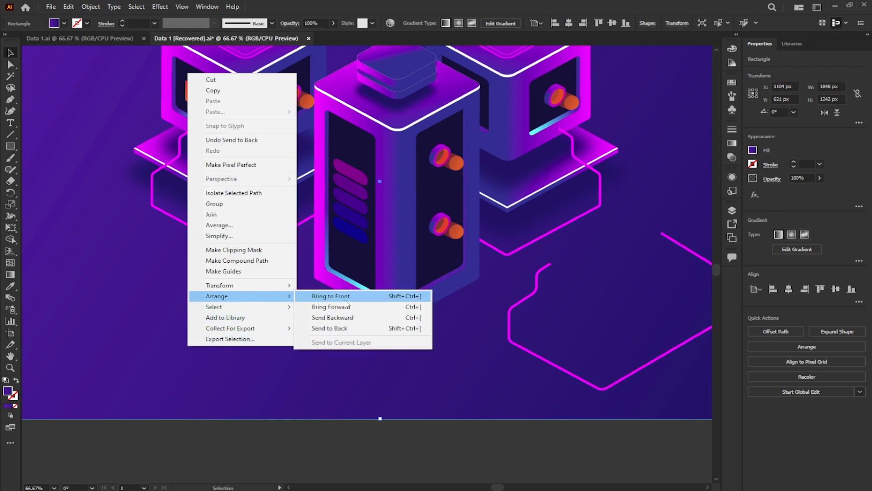
click(350, 328)
- Move the magenta connecting line back around the tower's base and fine-tune its position to X 1232.5 px, Y 1023.1 px
drag(541, 356, 337, 385)
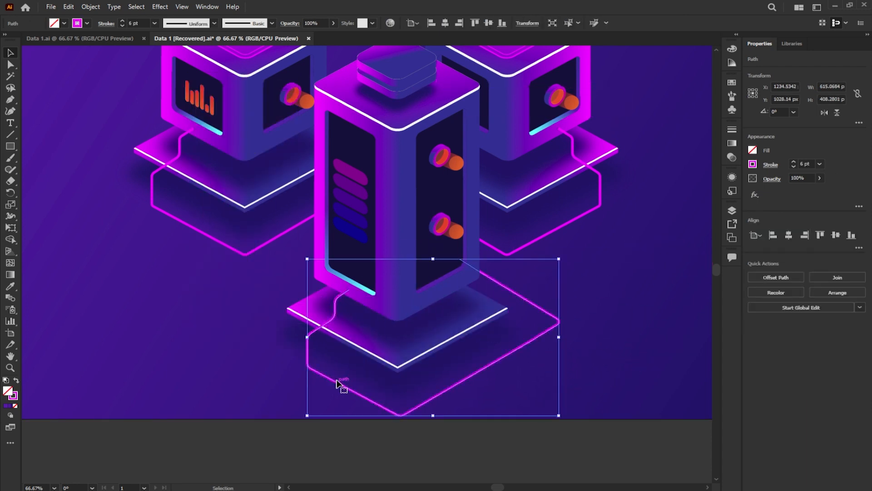
scroll(341, 301, up, 5)
scroll(340, 256, down, 5)
mouse_move(338, 257)
mouse_down()
mouse_move(333, 267)
mouse_move(327, 260)
mouse_up()
scroll(327, 260, down, 2)
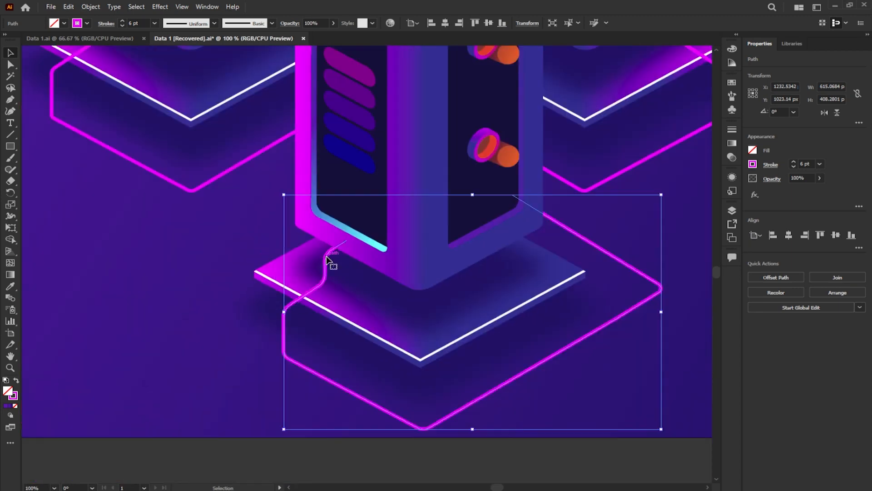
scroll(327, 260, down, 3)
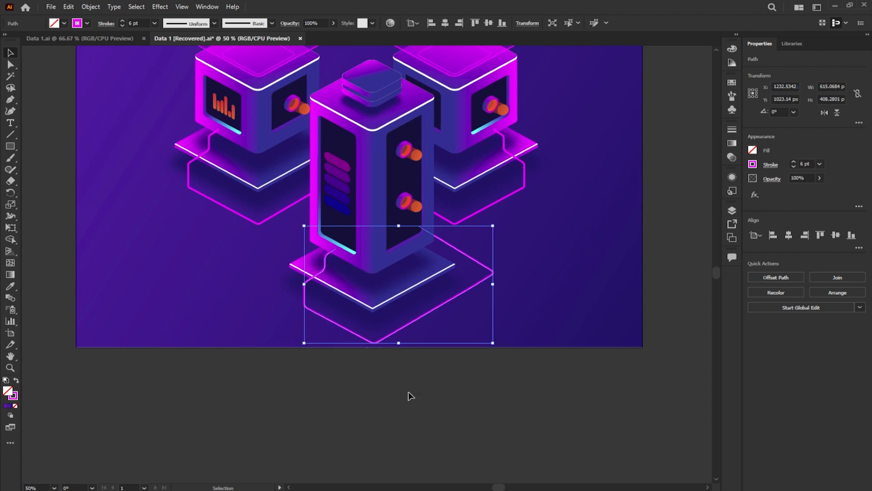
click(409, 391)
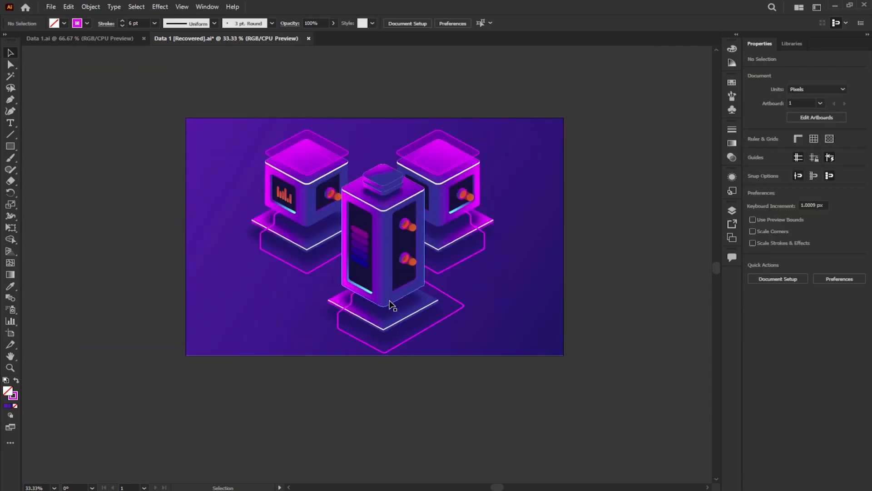
- Lock the gradient background rectangle so it stays fixed while the other artwork is selected
key(ctrl+0)
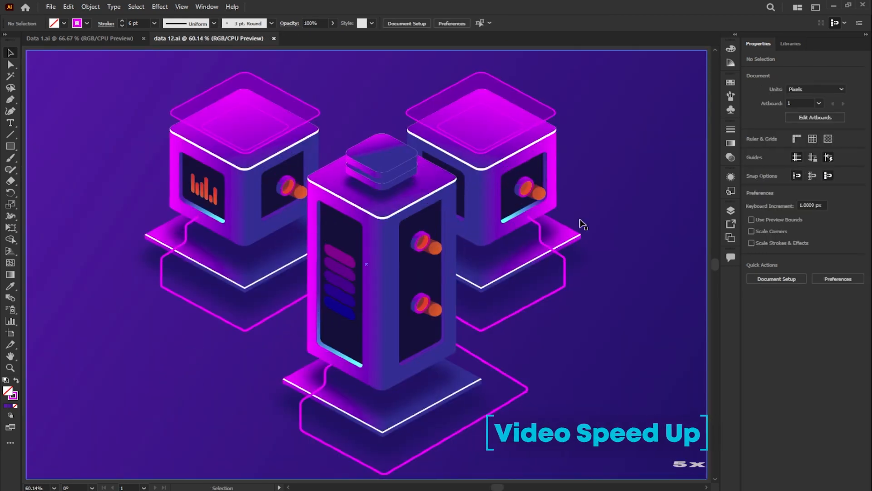
scroll(324, 262, down, 2)
right_click(523, 215)
click(515, 211)
click(90, 7)
mouse_move(136, 75)
click(250, 75)
- Select the whole right cube with its base slab and magenta line, and shift it to the right, to X about 1470 px
drag(491, 126, 472, 227)
scroll(516, 208, up, 1)
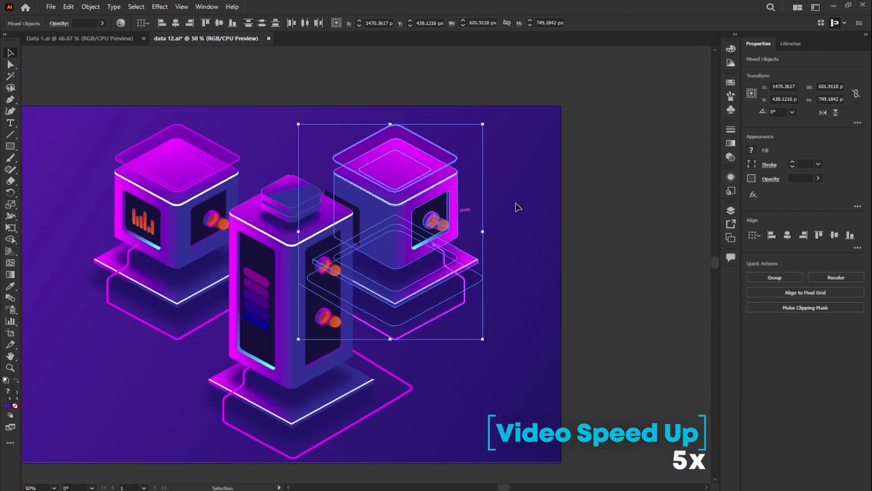
scroll(318, 221, up, 3)
click(388, 272)
scroll(390, 273, down, 4)
click(229, 343)
- Draw a three-sided polygon about 221 px wide and 191.5 px high on the empty background, lower left of the tower
scroll(229, 344, up, 4)
drag(12, 146, 49, 177)
click(203, 229)
text(3)
click(415, 277)
drag(243, 250, 365, 349)
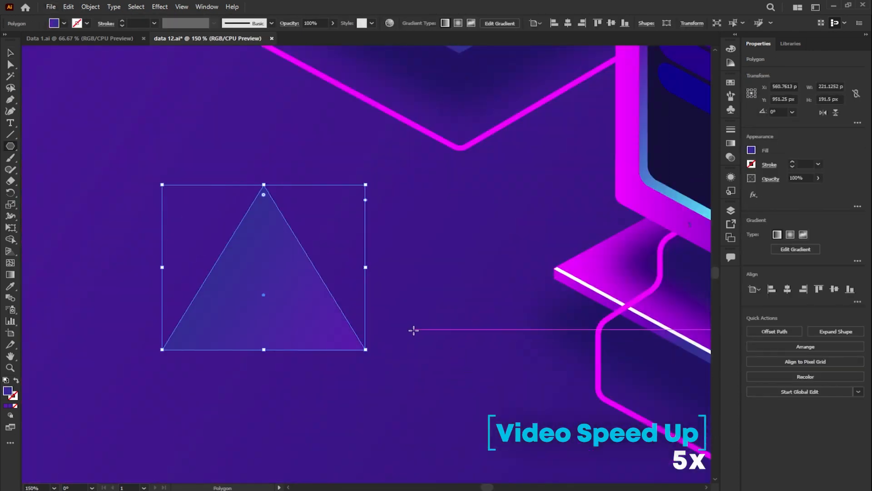
- Fill the triangle with cyan and cut off its three tips by adding points near the corners and deleting the corner points
click(751, 150)
click(710, 185)
click(688, 185)
click(266, 186)
key(Delete)
click(461, 379)
- Give the clipped triangle no fill and an 8 pt magenta stroke
key(Delete)
click(112, 380)
key(Delete)
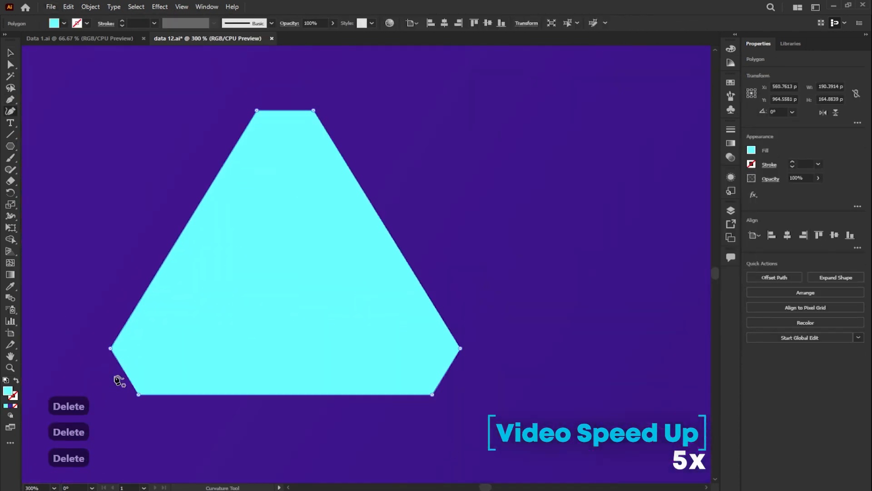
key(v)
click(751, 151)
key(Delete)
click(394, 171)
- Offset the triangle outline inward to create a smaller inner copy about 147 px wide
click(91, 7)
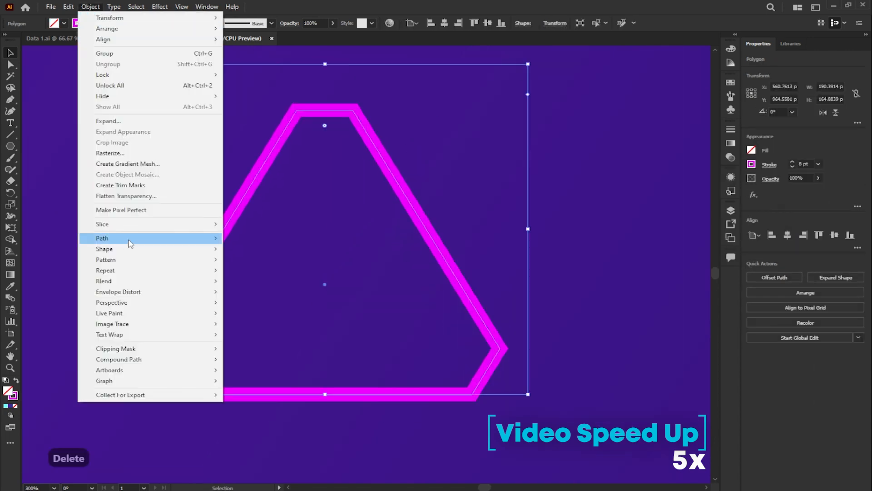
mouse_move(127, 239)
click(254, 272)
text(0)
key(Return)
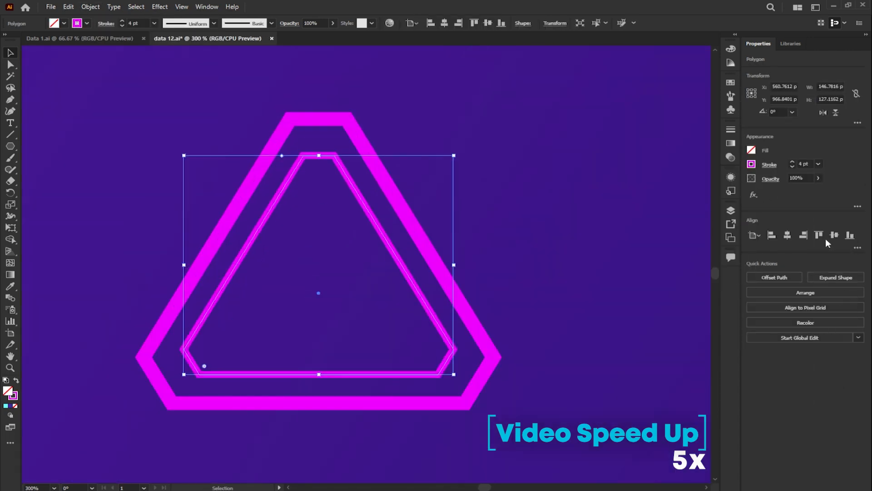
- Remove the inner triangle's stroke, fill it with magenta and lower its opacity to 25%
click(751, 164)
click(751, 150)
click(710, 188)
click(818, 178)
drag(815, 193, 786, 192)
- Draw a notched magenta shape with the Pen tool over the left part of the triangle frame's bottom edge
scroll(211, 424, up, 3)
click(10, 99)
click(151, 308)
click(374, 309)
click(411, 336)
click(539, 336)
click(538, 359)
click(106, 367)
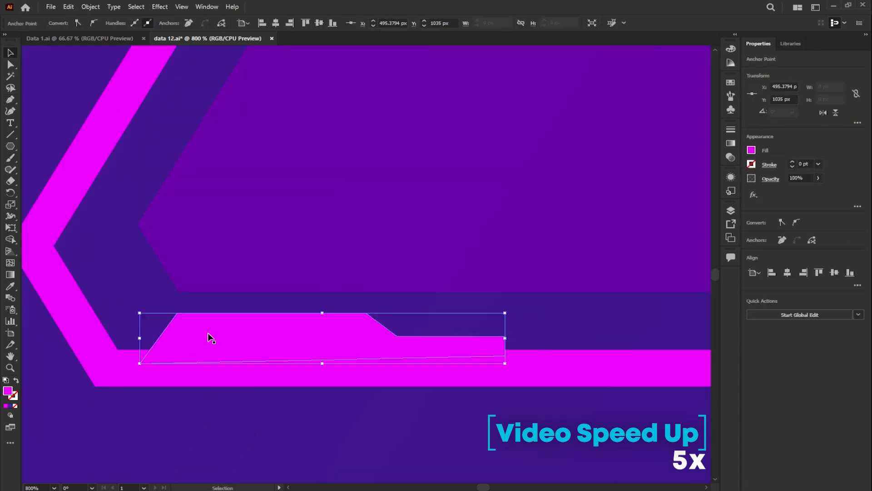
- Duplicate the notched shape and mirror the copies horizontally and vertically to build a symmetrical detail along the frame's bottom edge
scroll(206, 333, down, 2)
drag(213, 334, 318, 332)
click(823, 112)
drag(376, 333, 434, 333)
scroll(434, 333, up, 2)
scroll(435, 333, down, 3)
click(835, 112)
drag(375, 322, 375, 325)
scroll(375, 326, down, 1)
- Shorten the two lower notches by moving the anchor points of their slanted inner edges outward
click(10, 64)
scroll(268, 341, up, 2)
key(ctrl+z)
drag(294, 328, 225, 327)
drag(342, 293, 274, 293)
scroll(501, 308, up, 3)
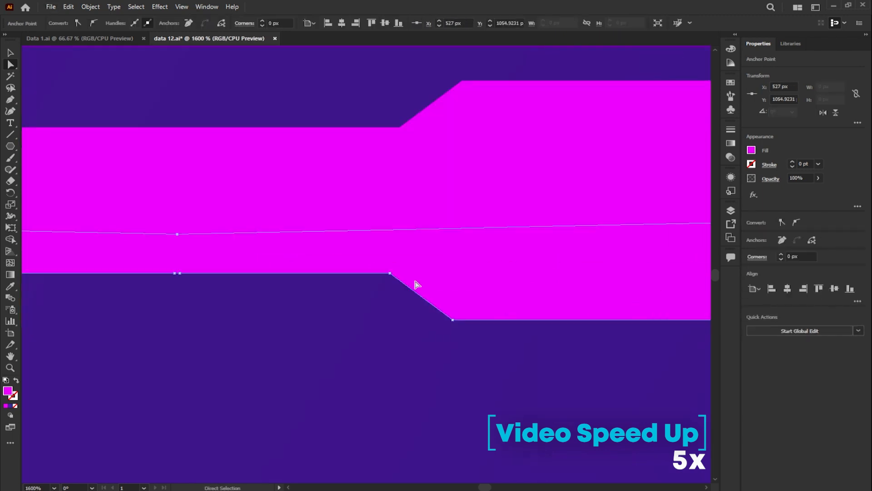
drag(390, 273, 483, 273)
drag(452, 319, 521, 319)
- Duplicate the notched edge detail, rotate the copy by 300° and fit it along the triangle frame's right side
scroll(497, 293, down, 5)
key(v)
click(419, 350)
drag(419, 350, 617, 167)
drag(677, 175, 600, 287)
drag(574, 246, 522, 253)
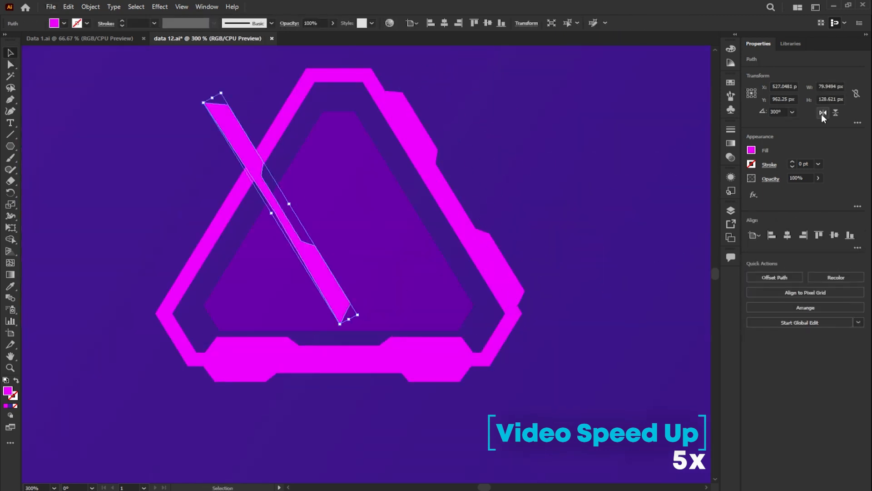
- Mirror the second rotated edge detail horizontally and place it along the triangle frame's left side
click(823, 112)
scroll(165, 161, up, 1)
drag(370, 147, 292, 132)
- Draw an open bracket line around the triangle frame's top tip, with no fill and a 3 pt magenta stroke
scroll(316, 132, up, 2)
key(p)
click(276, 201)
click(313, 142)
click(751, 150)
click(641, 185)
click(752, 164)
click(709, 198)
click(818, 164)
click(831, 228)
- Draw a slanted 3 pt magenta line, about 55 by 94 px, between the frame's left side and the inner triangle
scroll(426, 182, down, 1)
click(10, 134)
drag(223, 370, 221, 371)
key(v)
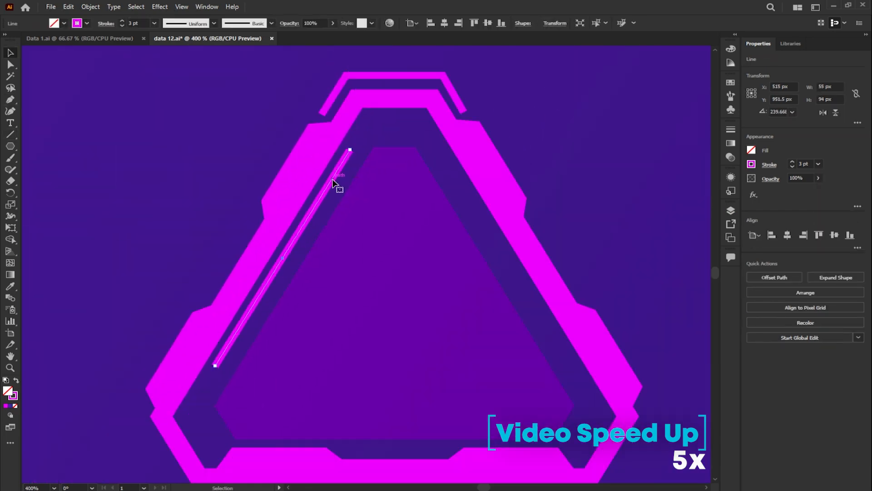
- Duplicate the slanted line, mirror it horizontally and place it inside the frame's right side
drag(335, 185, 416, 185)
click(822, 112)
scroll(386, 257, up, 1)
drag(354, 260, 558, 216)
scroll(331, 97, down, 1)
- Draw a lightning bolt in the centre of the inner triangle with the Pen tool, filled magenta without a stroke
key(p)
click(334, 267)
click(348, 168)
key(v)
click(751, 164)
click(641, 199)
click(751, 150)
click(709, 185)
- Group the triangle icon and apply a 3D Plane effect with the Isometric Left rotation preset
click(10, 64)
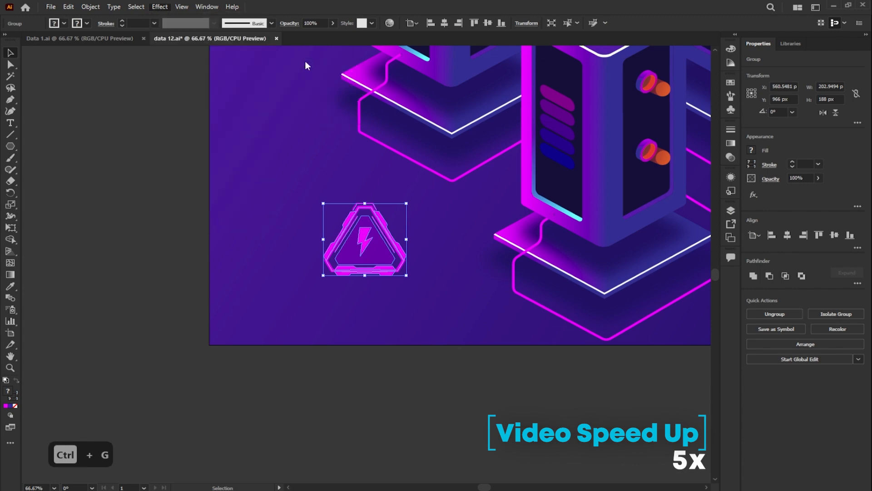
click(416, 120)
click(438, 239)
click(438, 394)
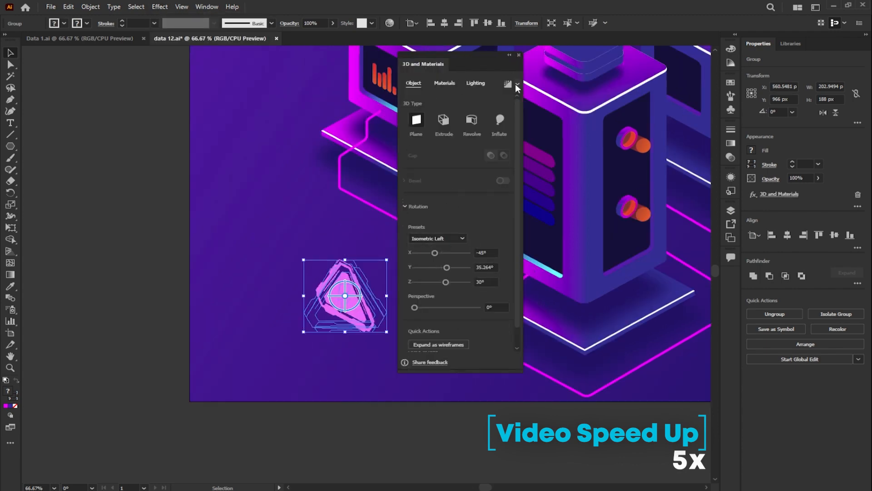
click(519, 56)
key(ctrl+z)
- Move the isometric triangle icon up beside the left cube, over the corner of its base slab
drag(349, 296, 325, 108)
scroll(336, 150, up, 1)
drag(377, 210, 394, 196)
- Lower the opacity of the inner triangle within the icon group to about 11%
double_click(327, 274)
click(818, 178)
drag(788, 190, 785, 193)
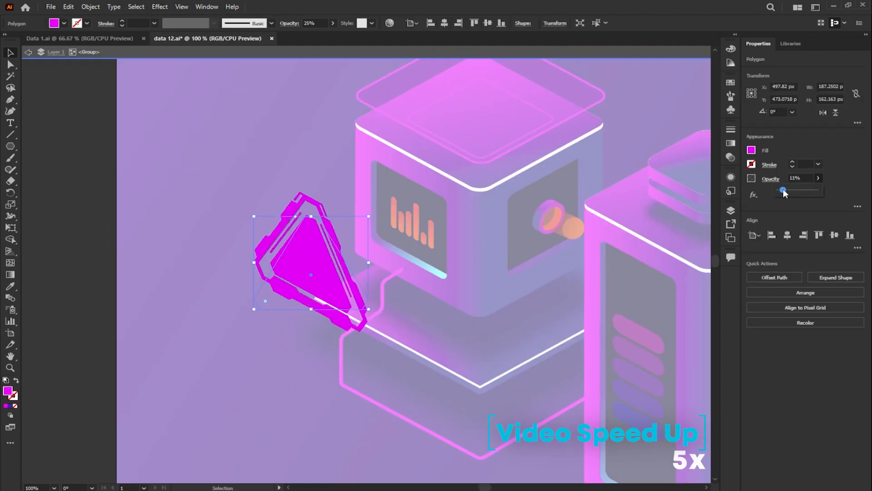
double_click(225, 194)
- Fill the lightning bolt within the icon group with cyan
click(348, 236)
double_click(310, 254)
click(752, 150)
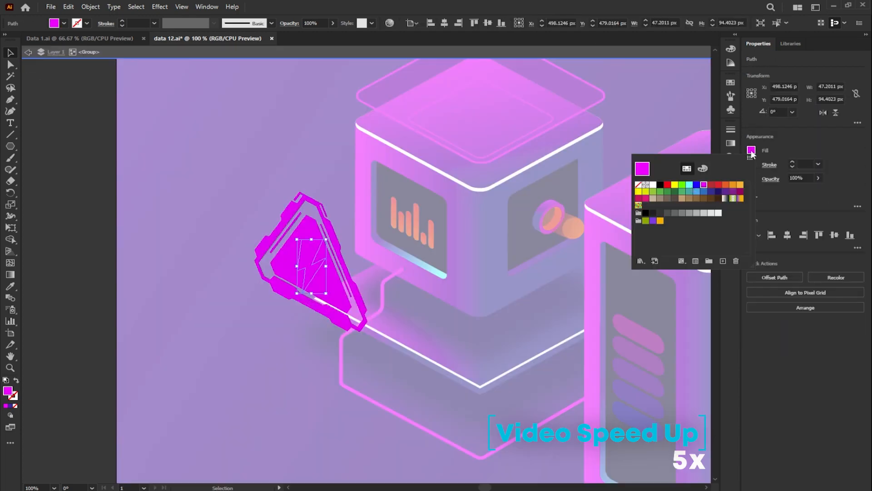
click(703, 187)
- Draw a closed cyan beam shape with the Pen tool, joining the triangle icon's outline to the left cube's bar-chart screen
scroll(246, 213, down, 3)
scroll(273, 214, up, 3)
key(p)
click(357, 162)
click(333, 150)
click(255, 179)
click(209, 243)
click(212, 270)
click(314, 323)
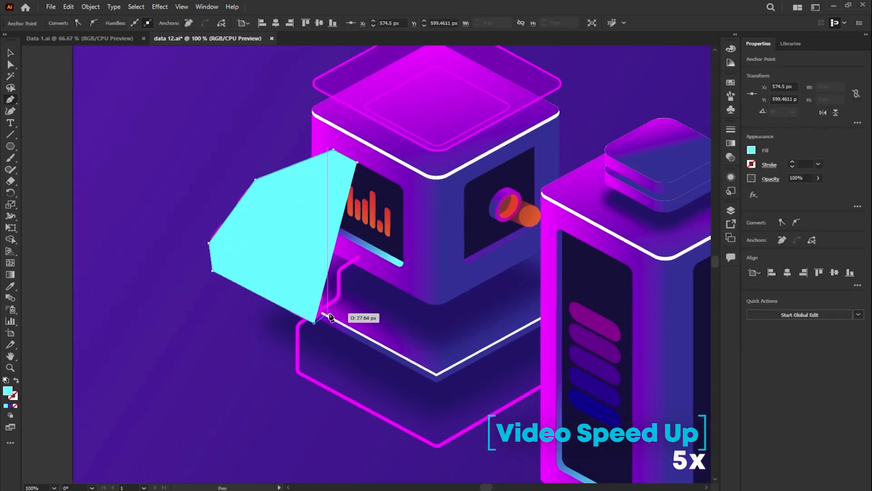
click(404, 193)
click(398, 183)
click(333, 150)
- Refine the beam shape's anchor points so its edge follows the corners of the bar-chart screen
scroll(331, 147, up, 2)
click(387, 182)
scroll(375, 161, up, 2)
key(a)
drag(401, 201, 304, 149)
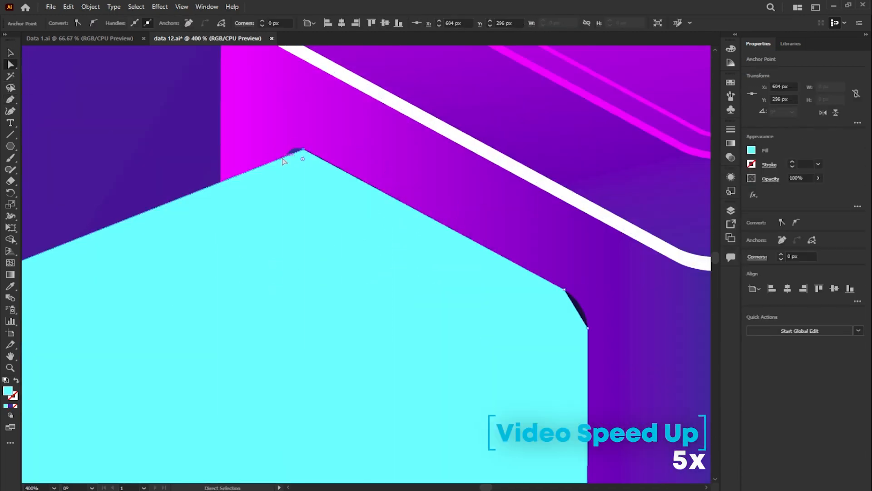
scroll(299, 147, down, 2)
click(439, 296)
scroll(440, 294, up, 2)
scroll(315, 336, down, 4)
- Apply a cyan gradient to the beam shape and reduce the opacity of one stop so it fades out
key(v)
scroll(286, 250, down, 2)
key(g)
click(730, 143)
drag(652, 205, 653, 245)
double_click(699, 205)
click(621, 236)
double_click(601, 205)
click(648, 217)
text(0)
- Run the beam's gradient diagonally from the triangle icon up to the bar-chart screen
drag(221, 330, 473, 193)
key(v)
key(g)
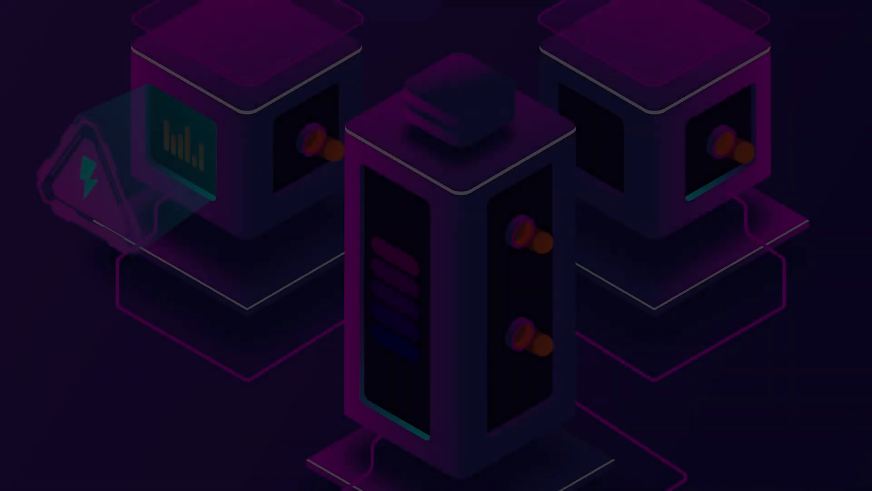